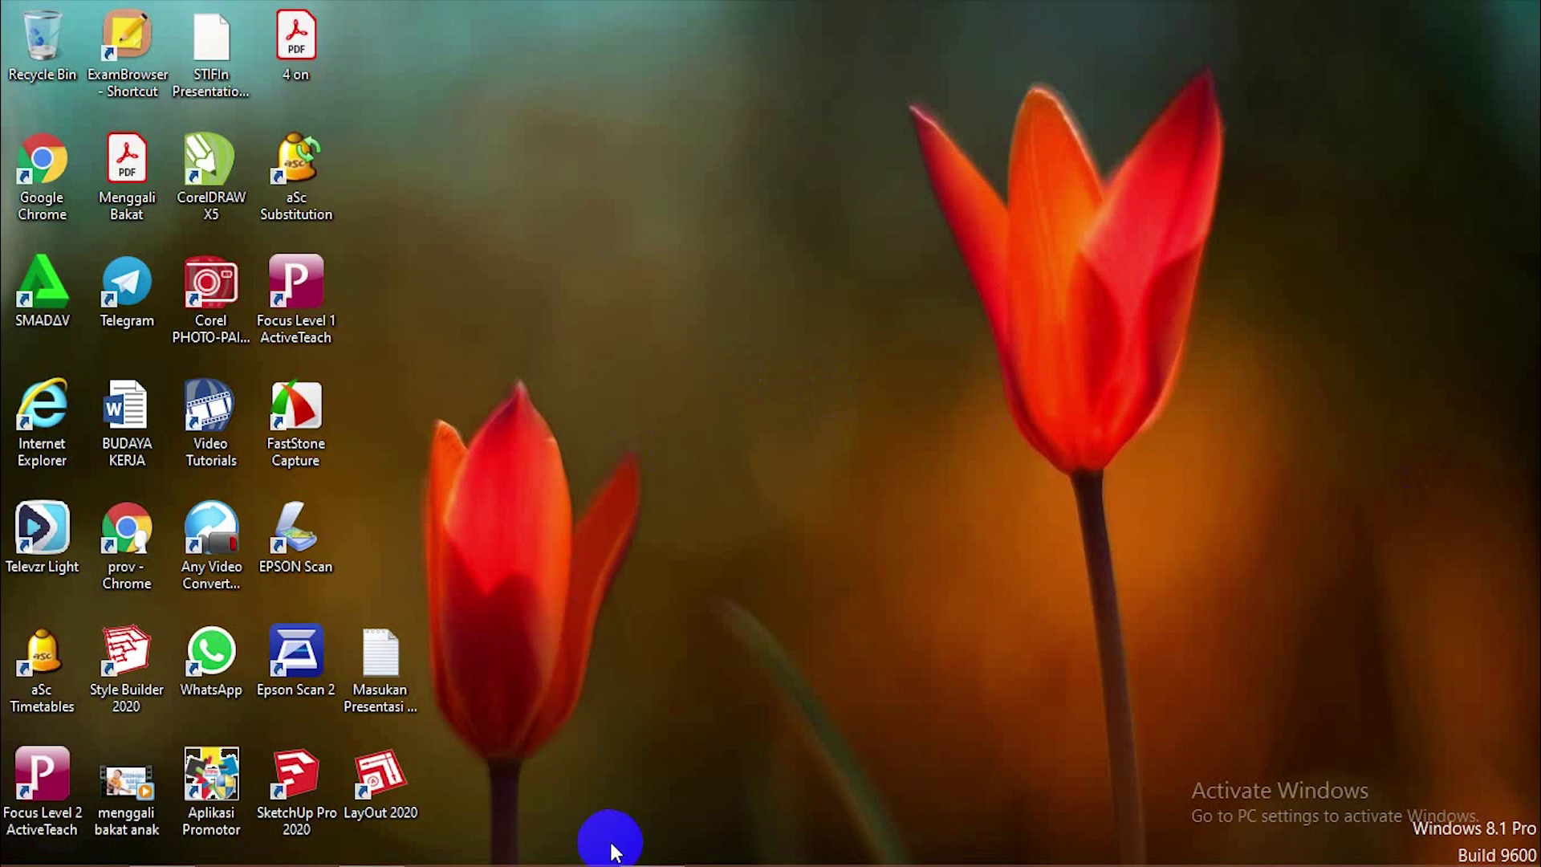
Switch to Chrome and examine the article on the free WhatsApp broadcast application, including its extension installation instructions
mouse_move(695, 864)
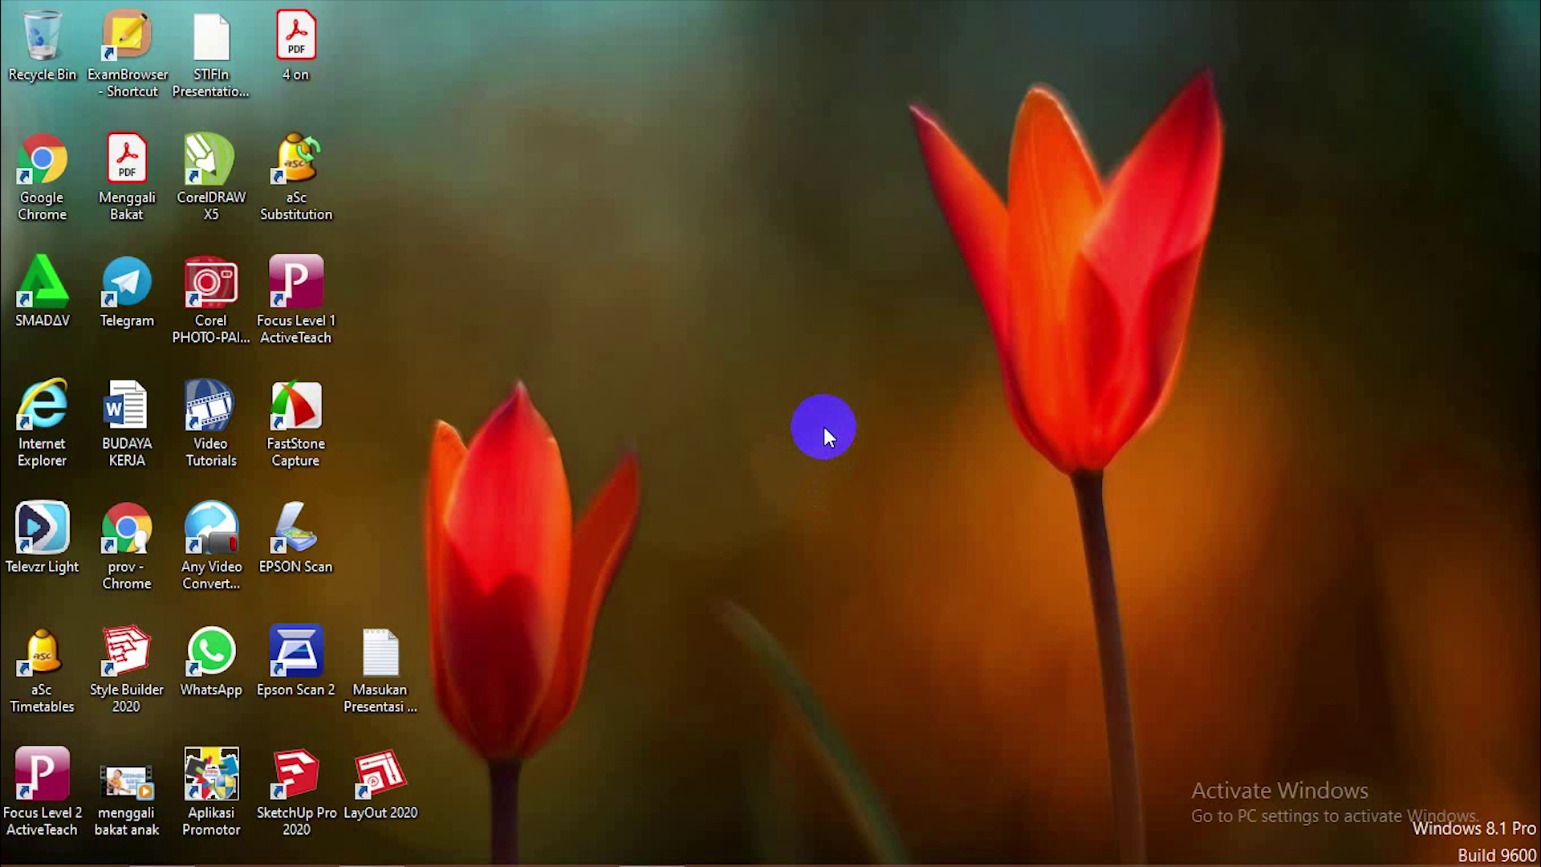
mouse_move(546, 863)
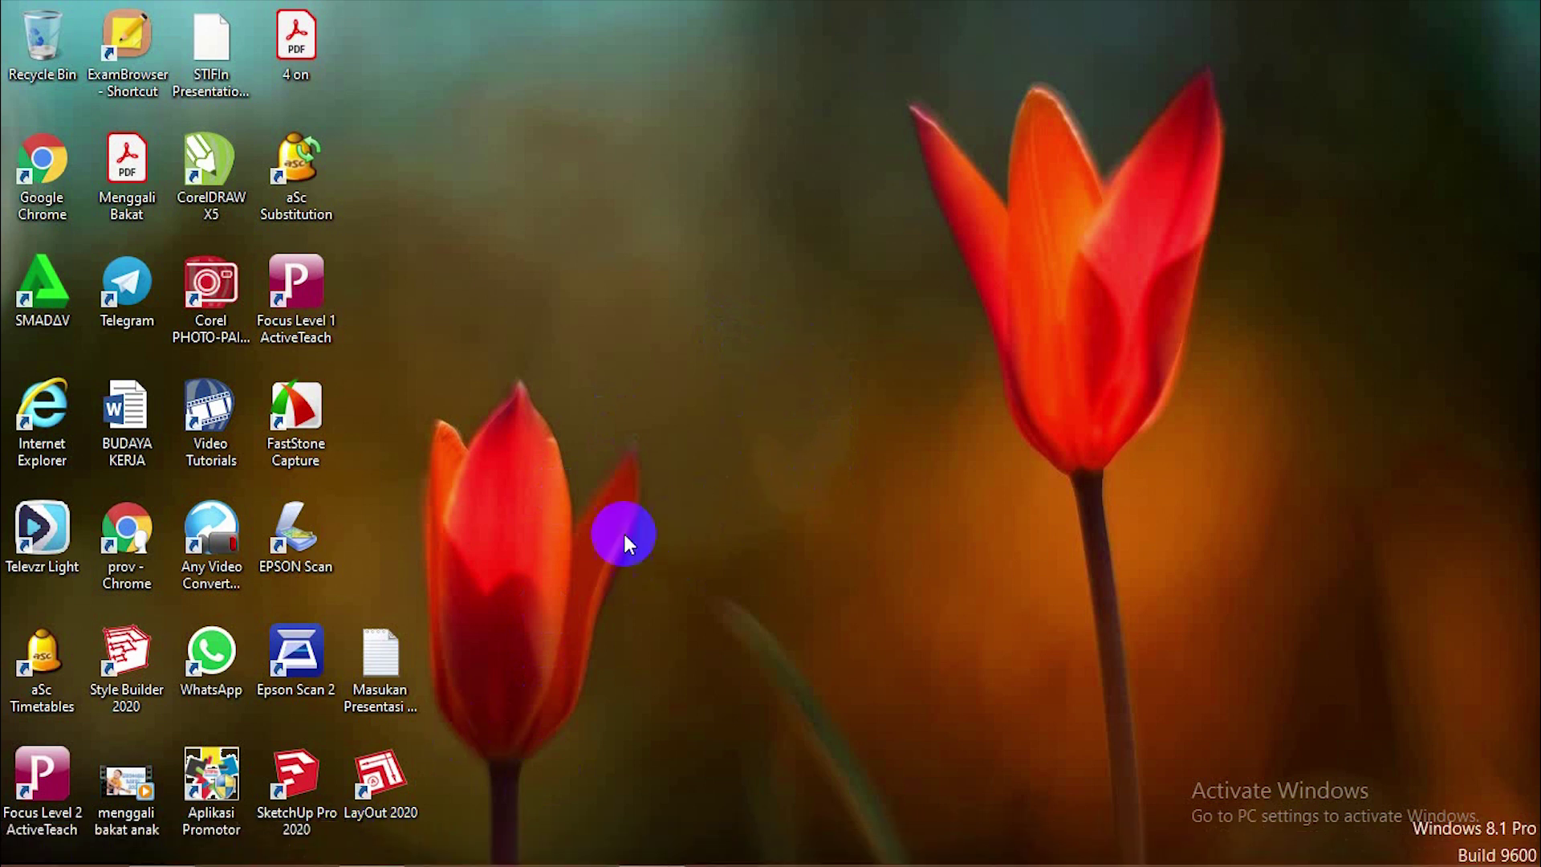
click(372, 843)
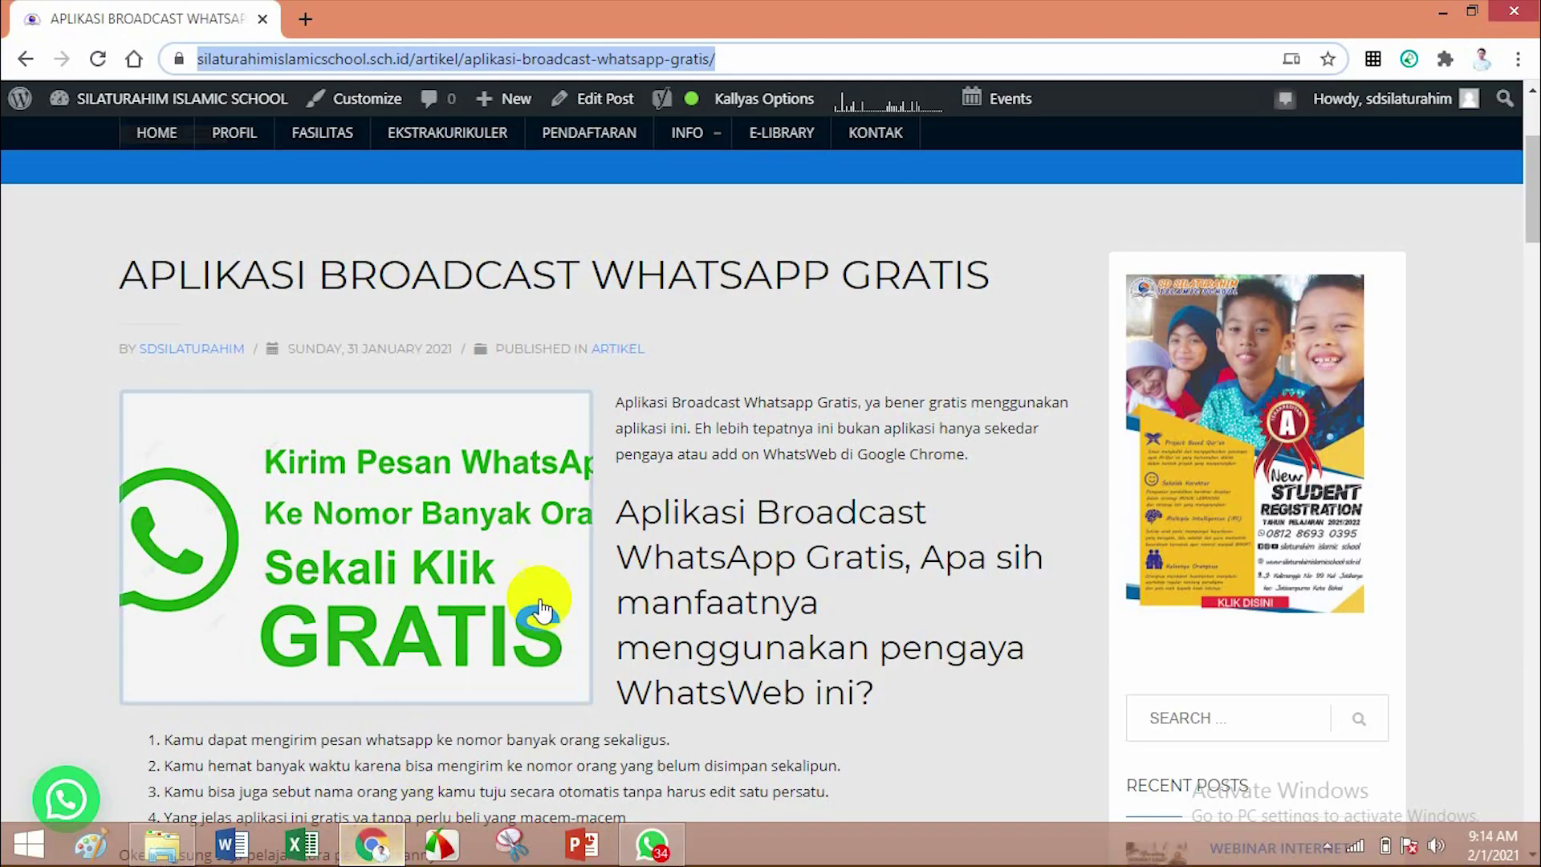
click(326, 113)
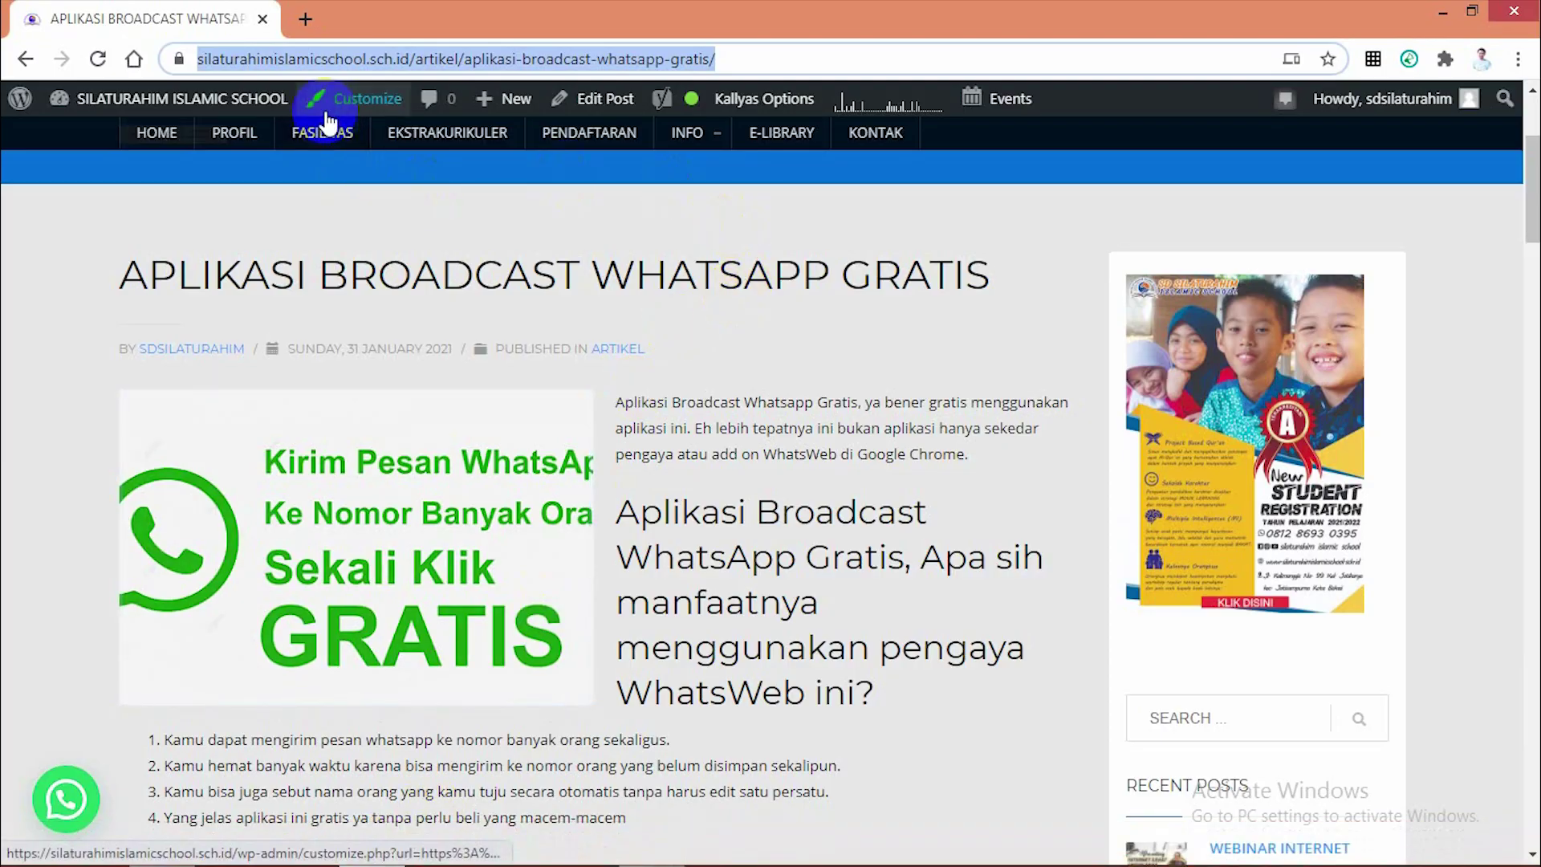
scroll(465, 171, down, 5)
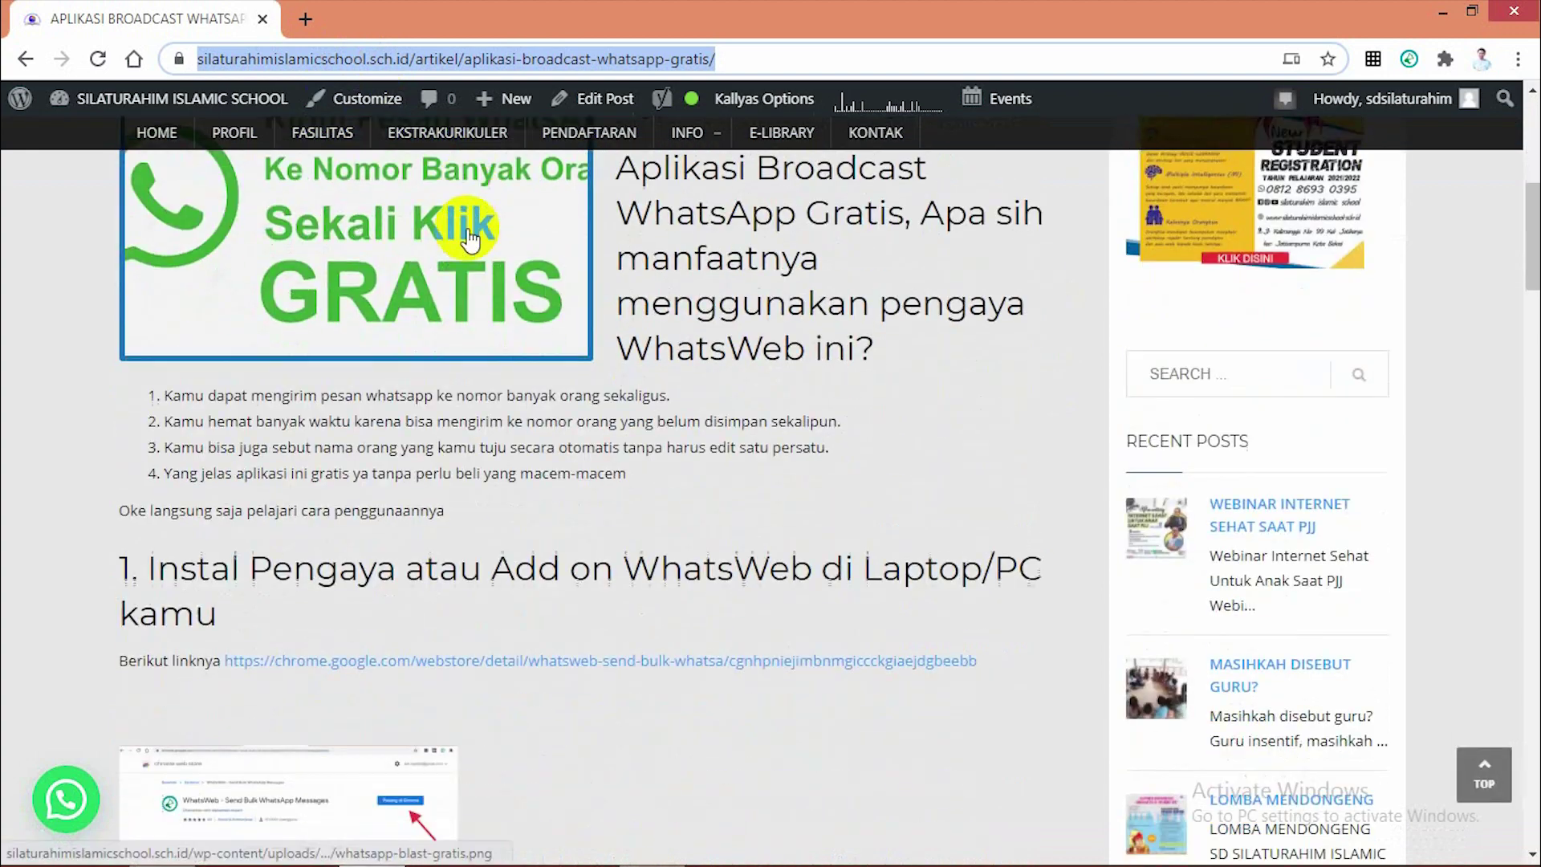
scroll(481, 266, down, 3)
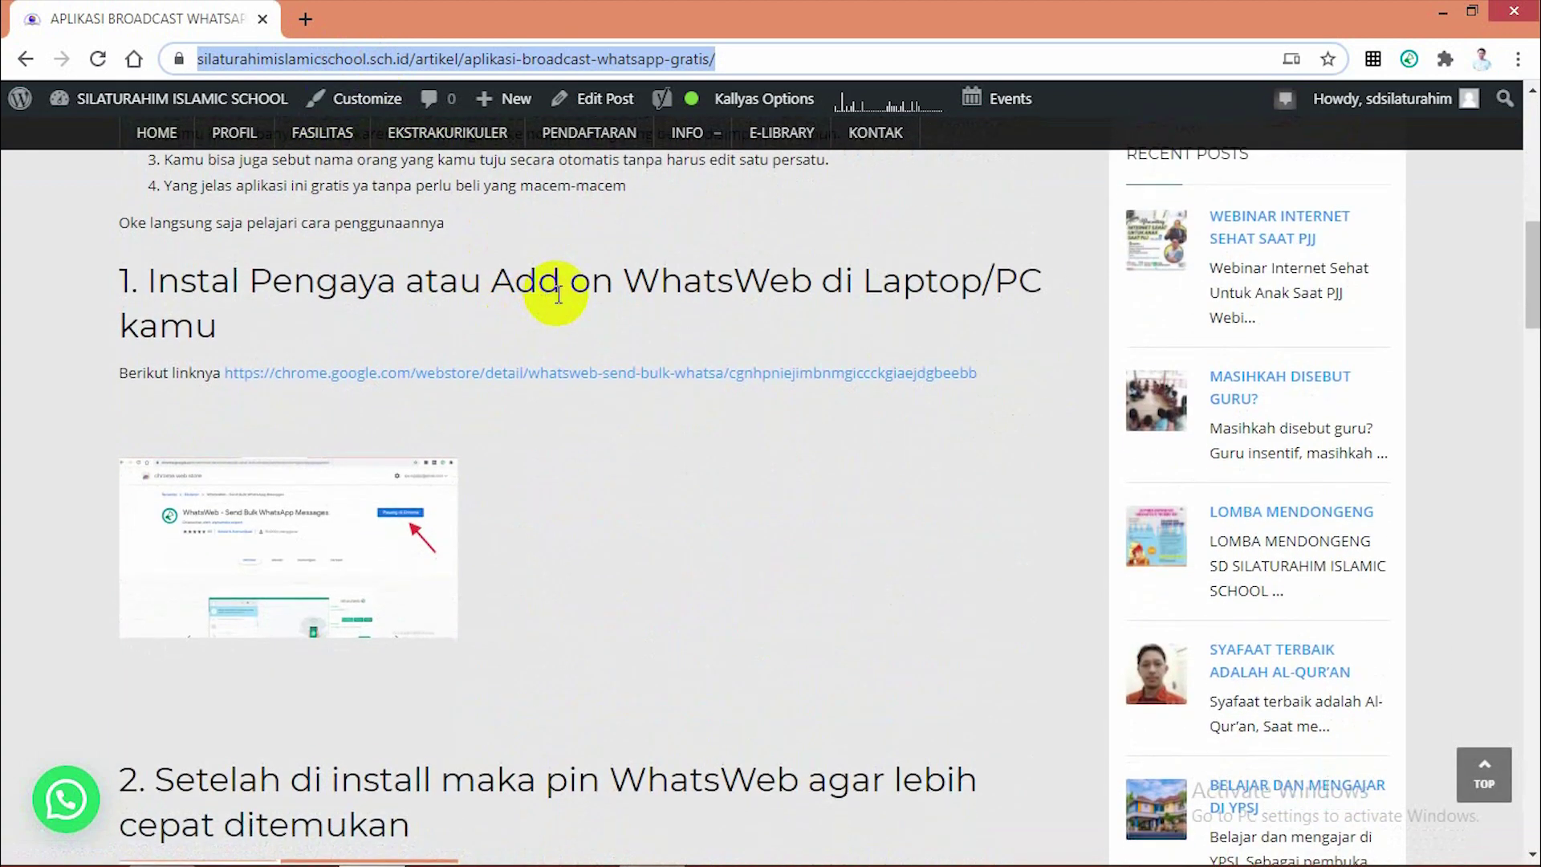
scroll(559, 295, up, 10)
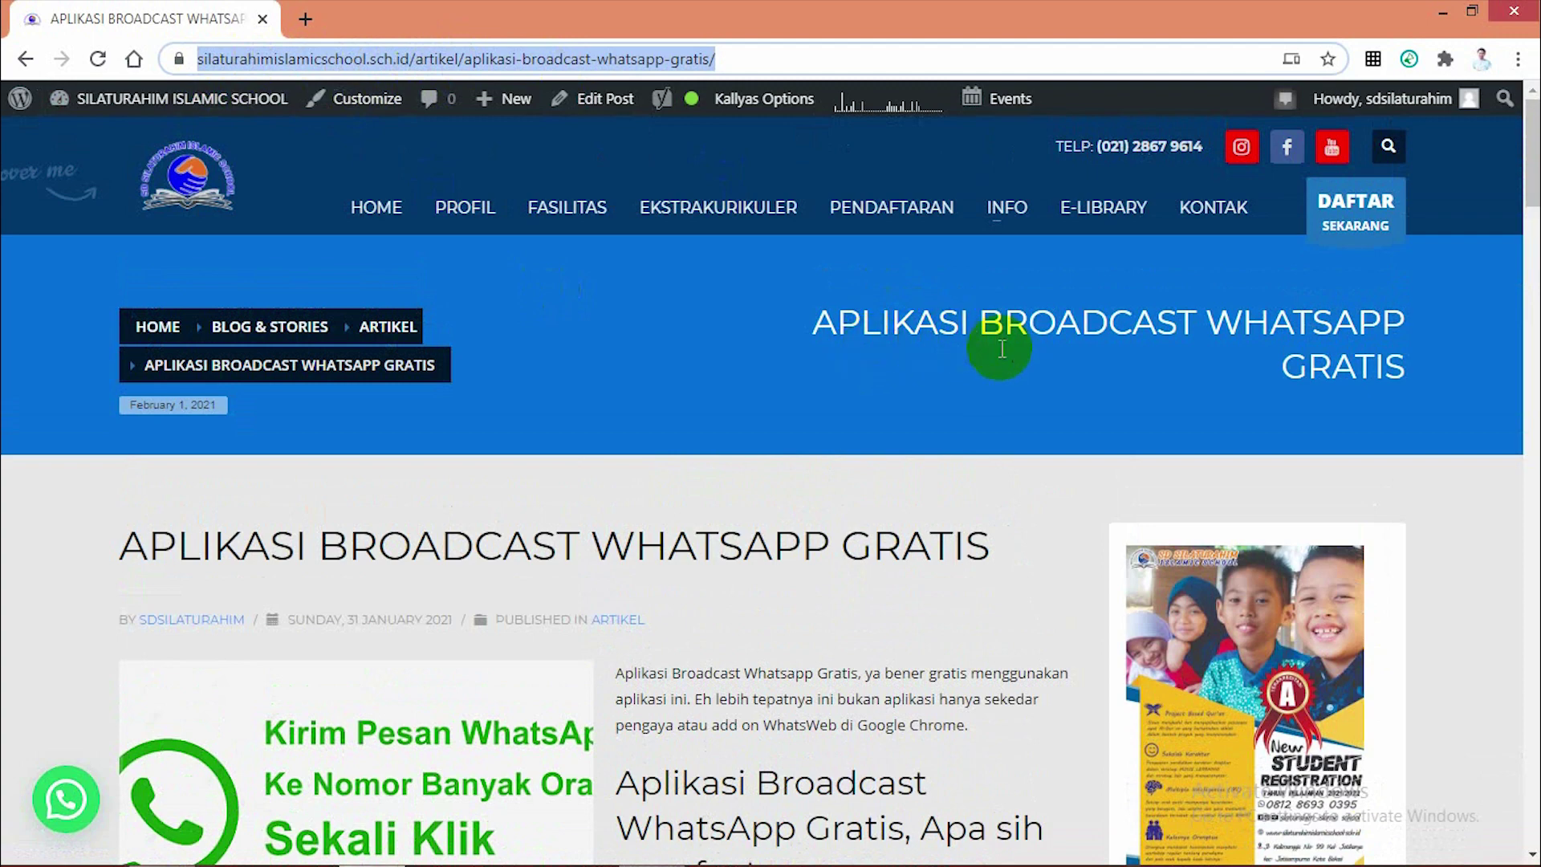
scroll(1307, 388, down, 8)
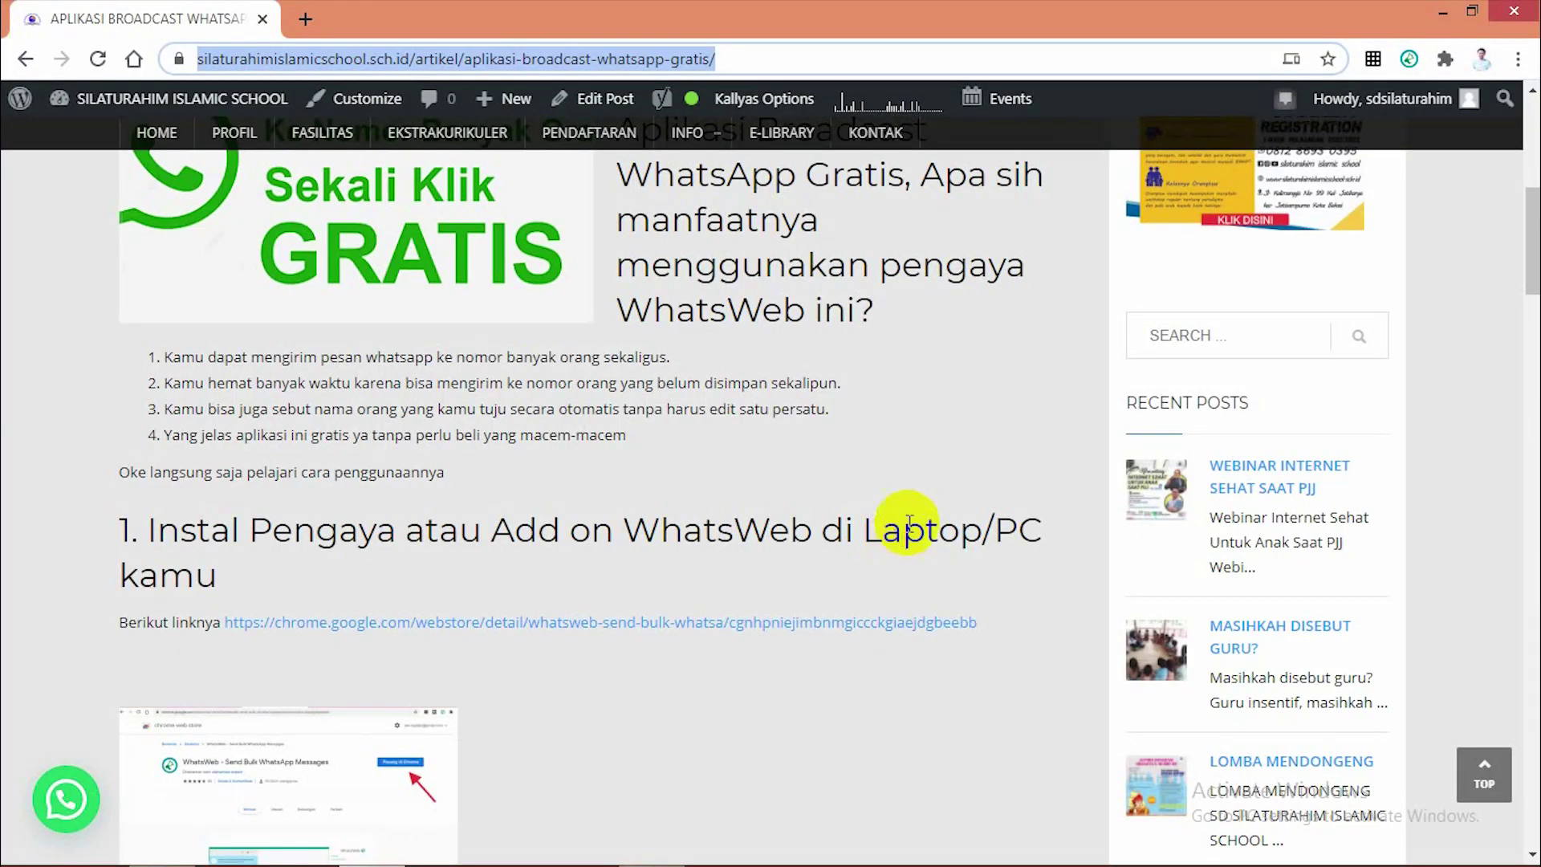
scroll(899, 536, down, 5)
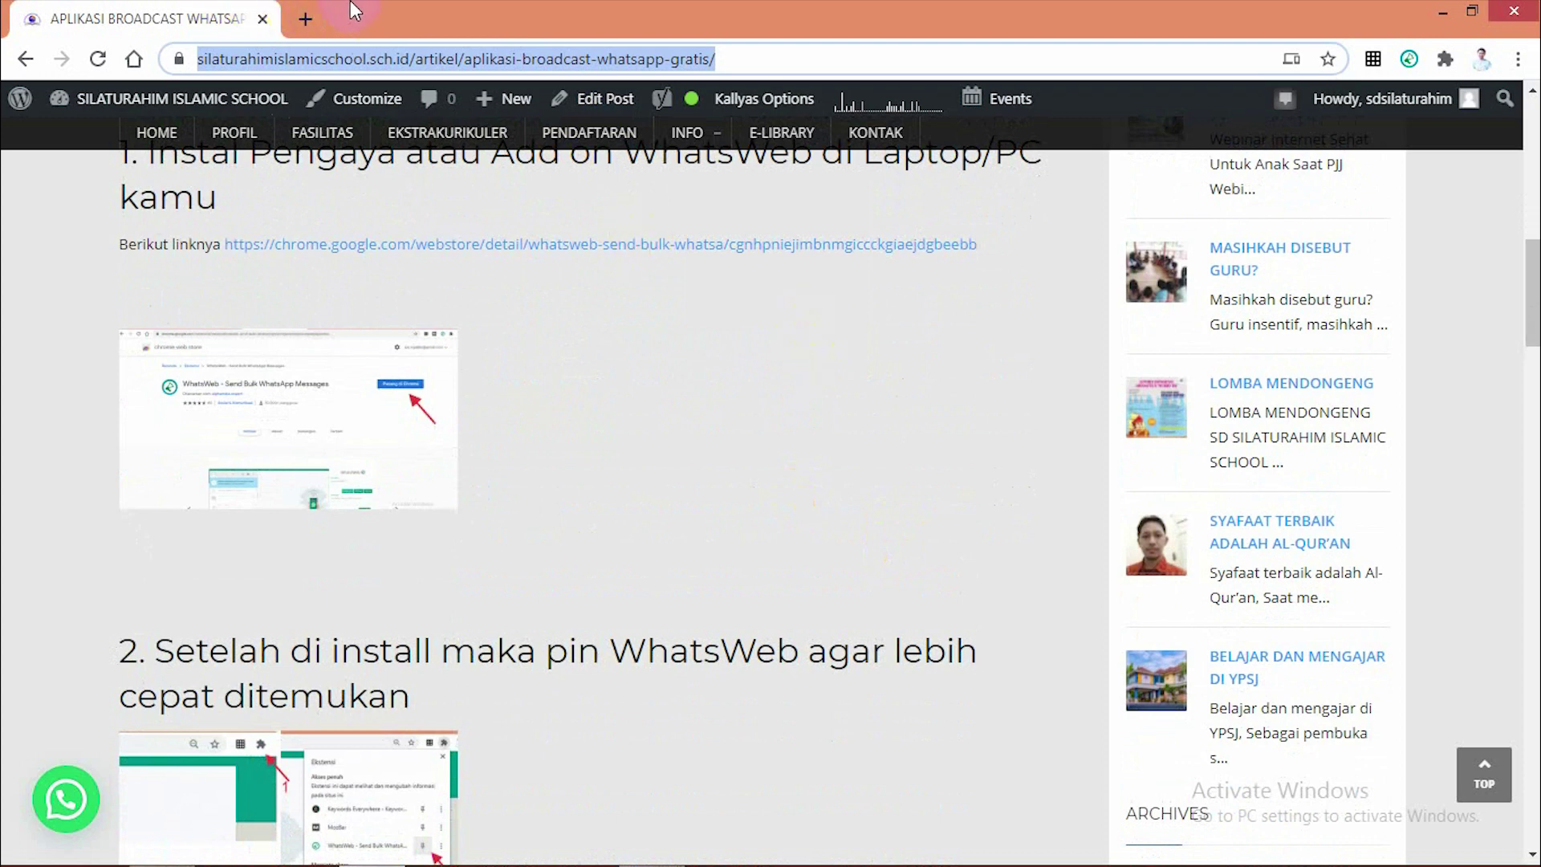
Open an empty browser tab and load the WhatsWeb extension's Chrome Web Store page from the link in the article
click(306, 24)
click(462, 59)
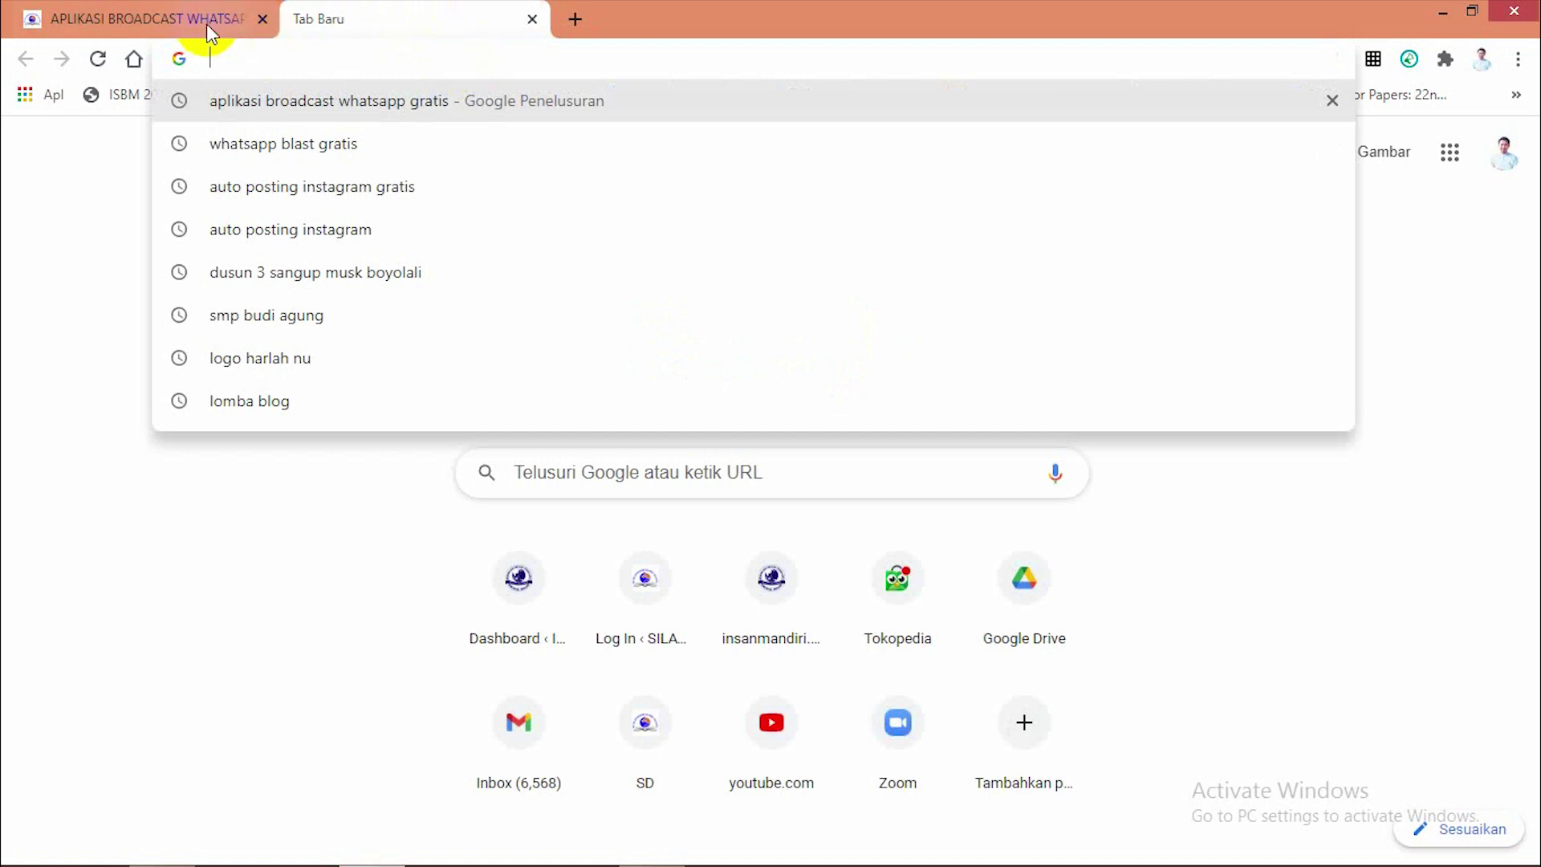
click(206, 20)
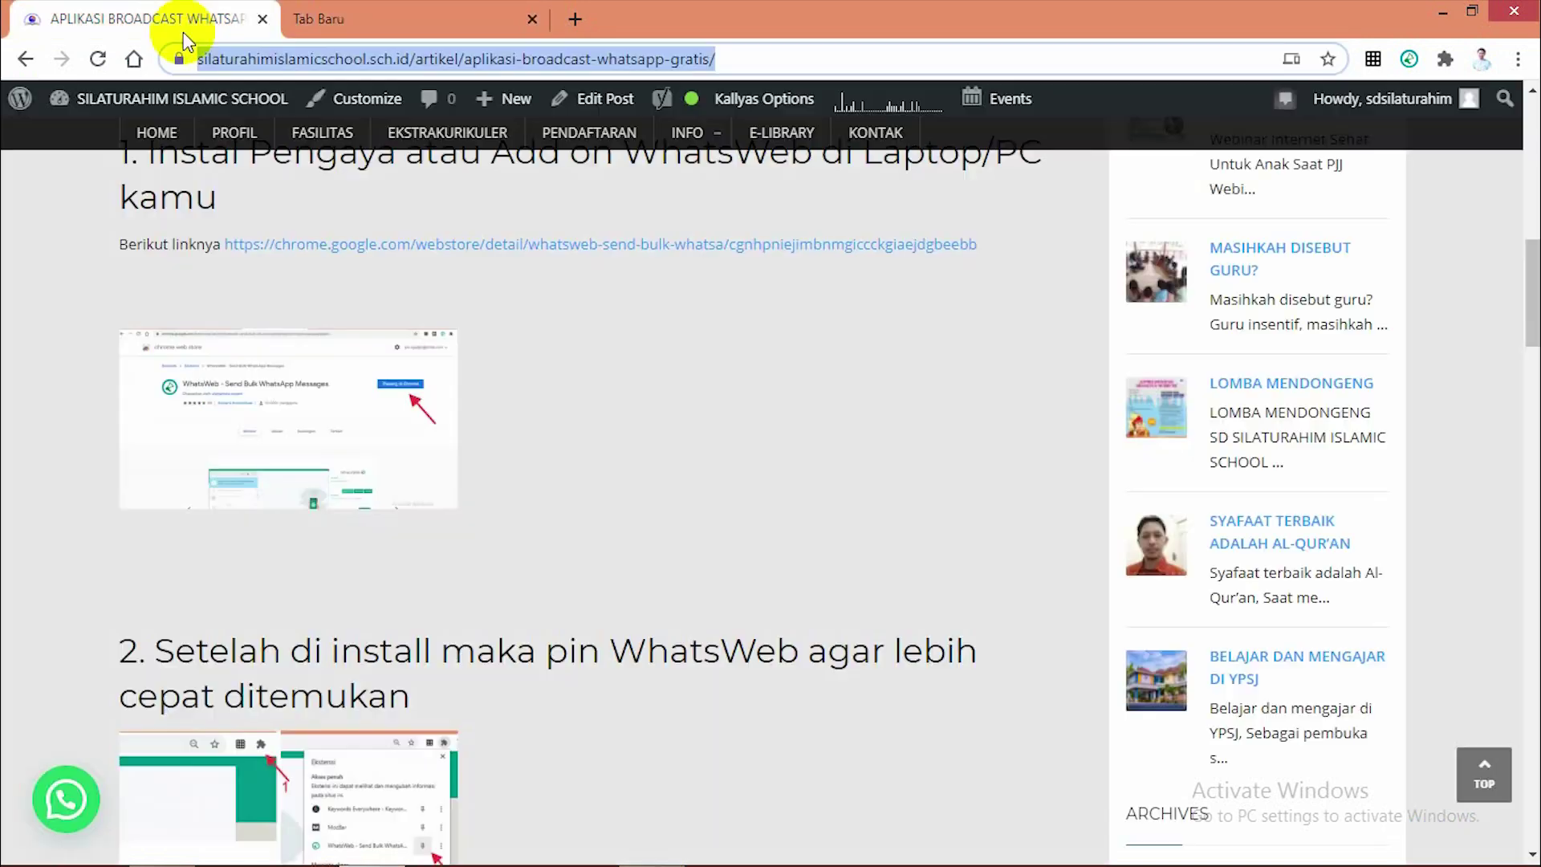
click(590, 246)
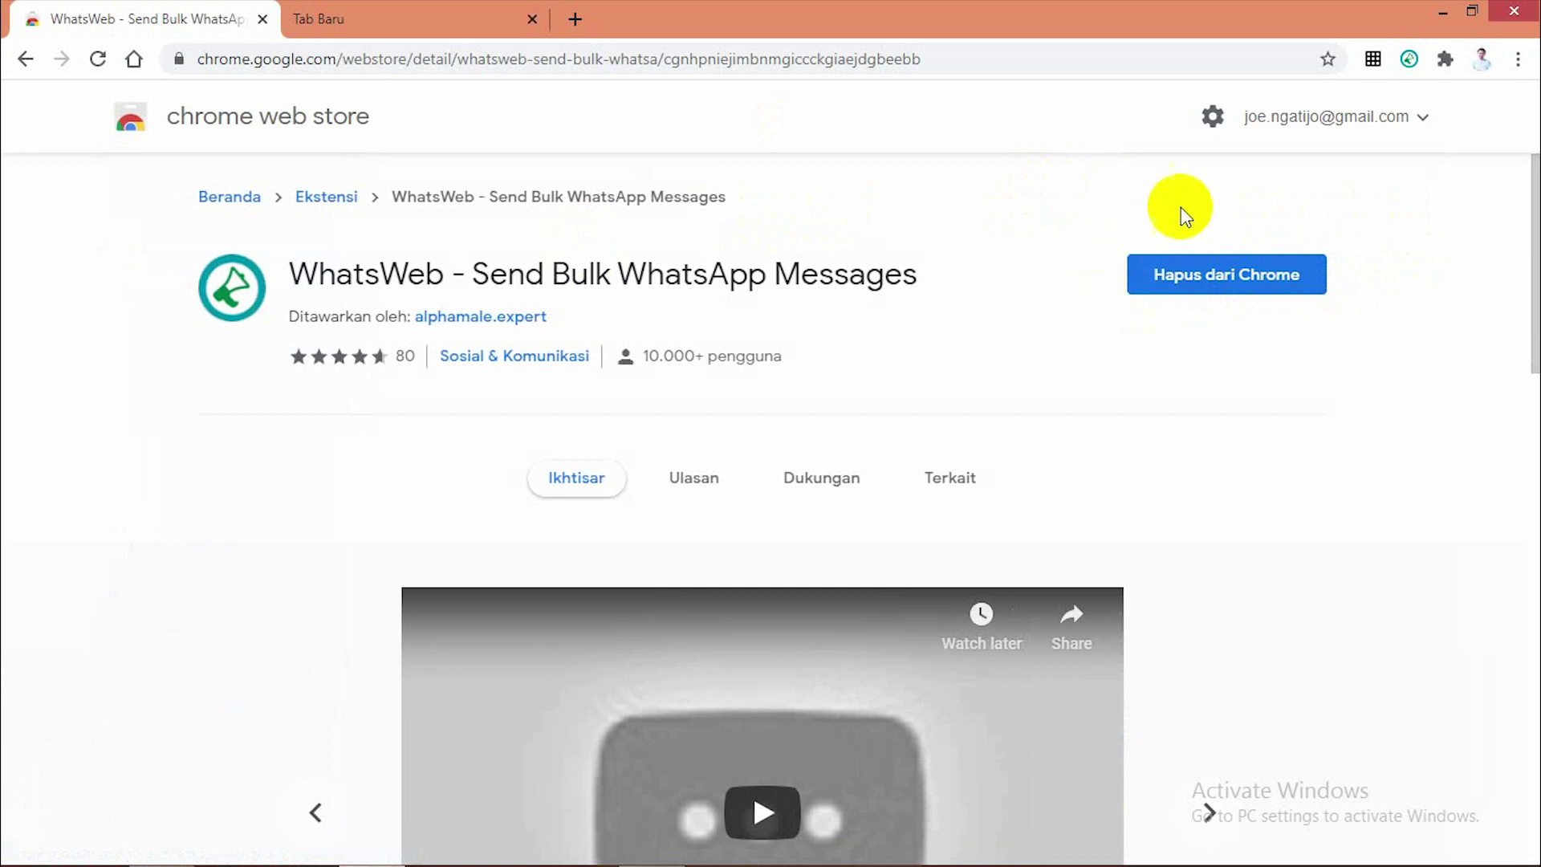
Load web.whatsapp.com in the empty browser tab
click(455, 22)
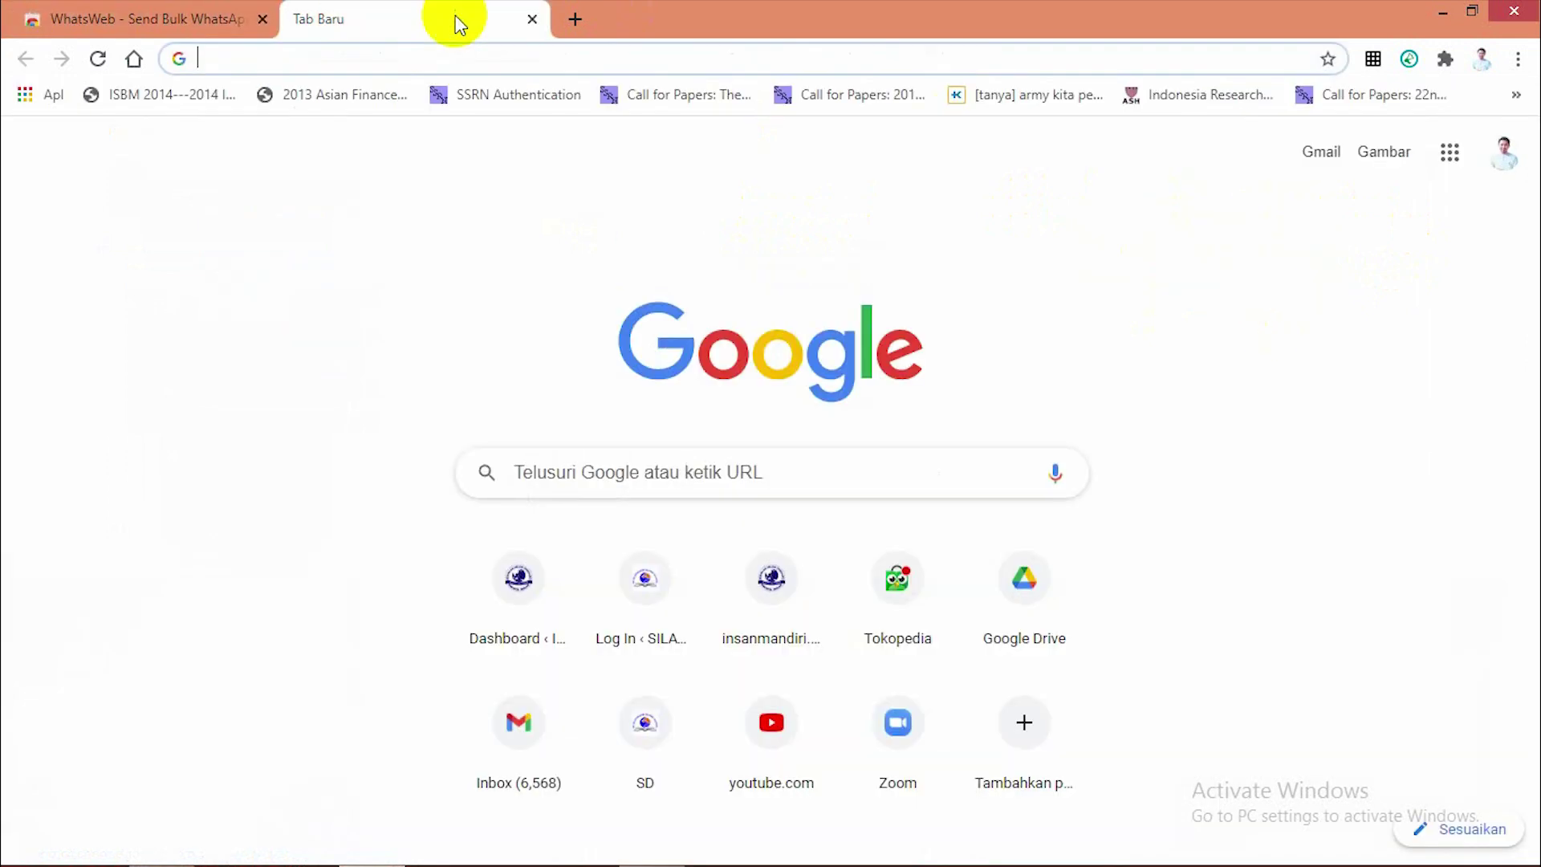
click(500, 60)
text(web)
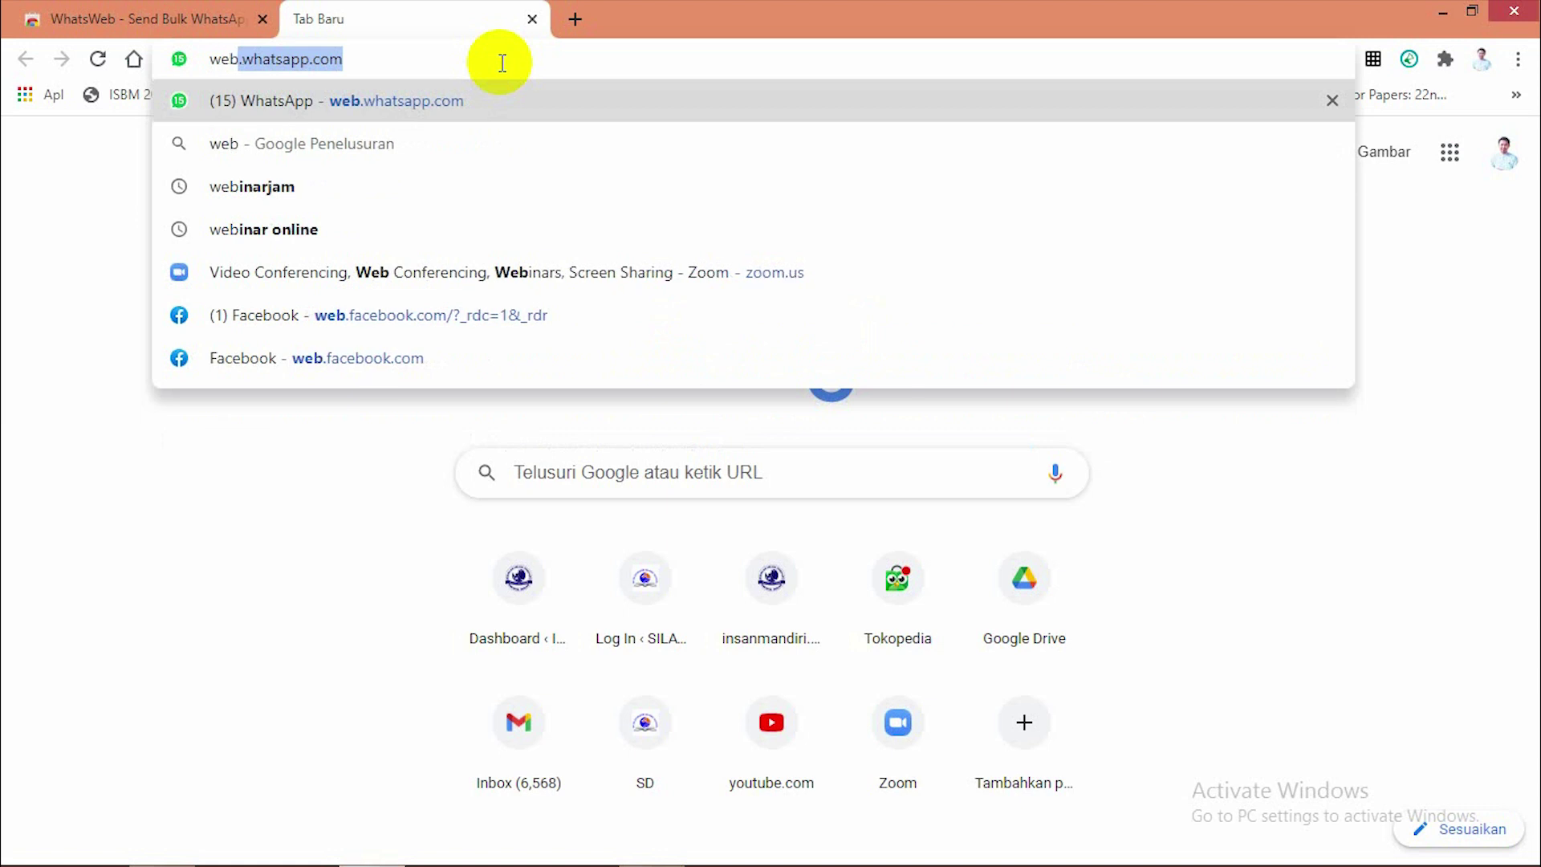
click(528, 93)
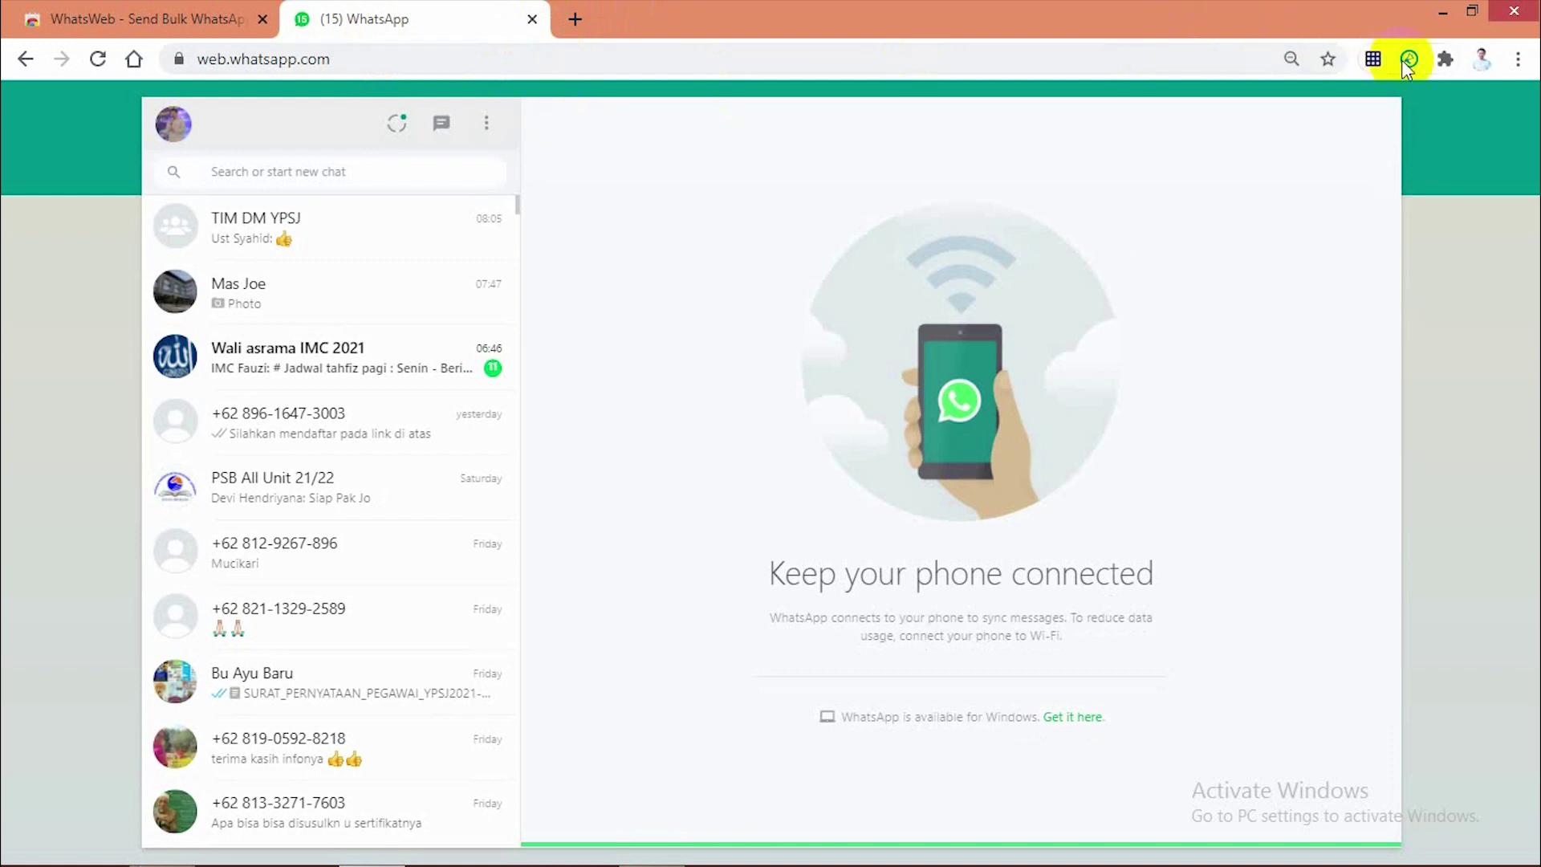
Unpin the WhatsWeb - Send Bulk WhatsApp Messages extension and pin it again
click(1442, 58)
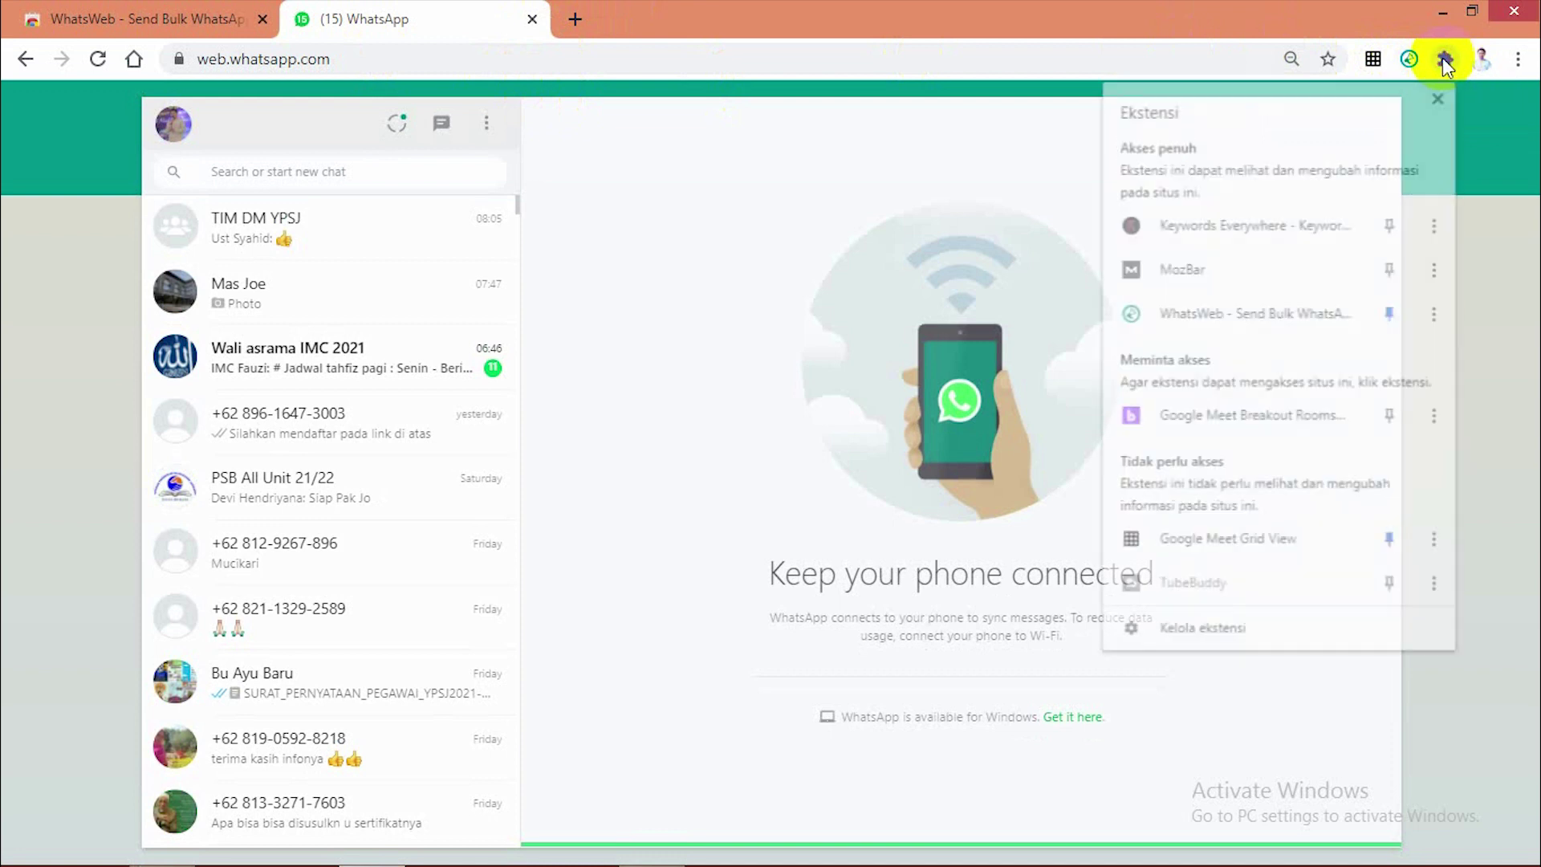
click(1394, 314)
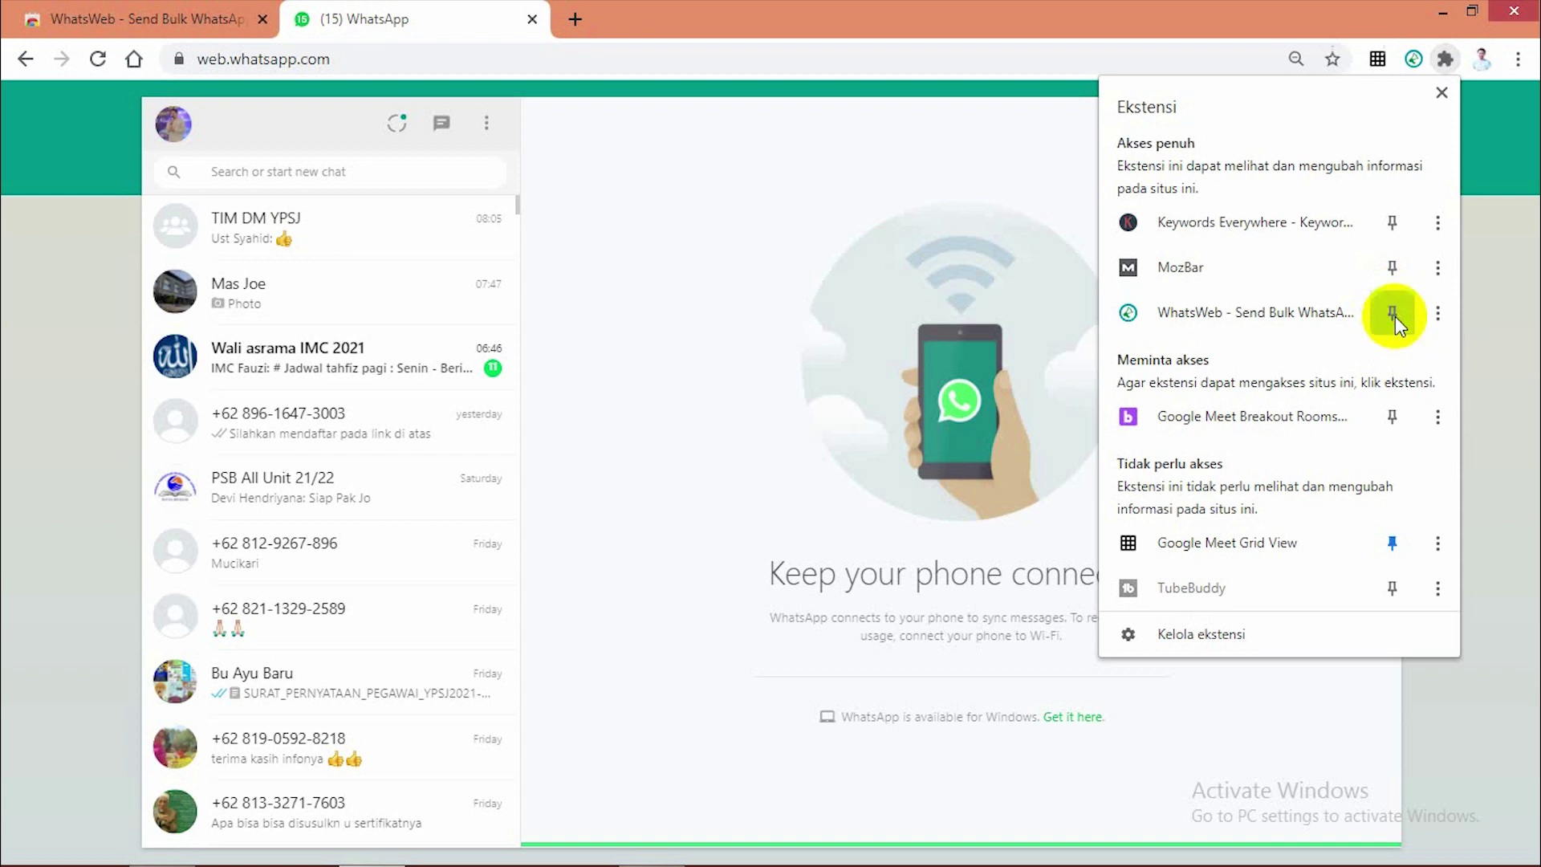
click(1393, 314)
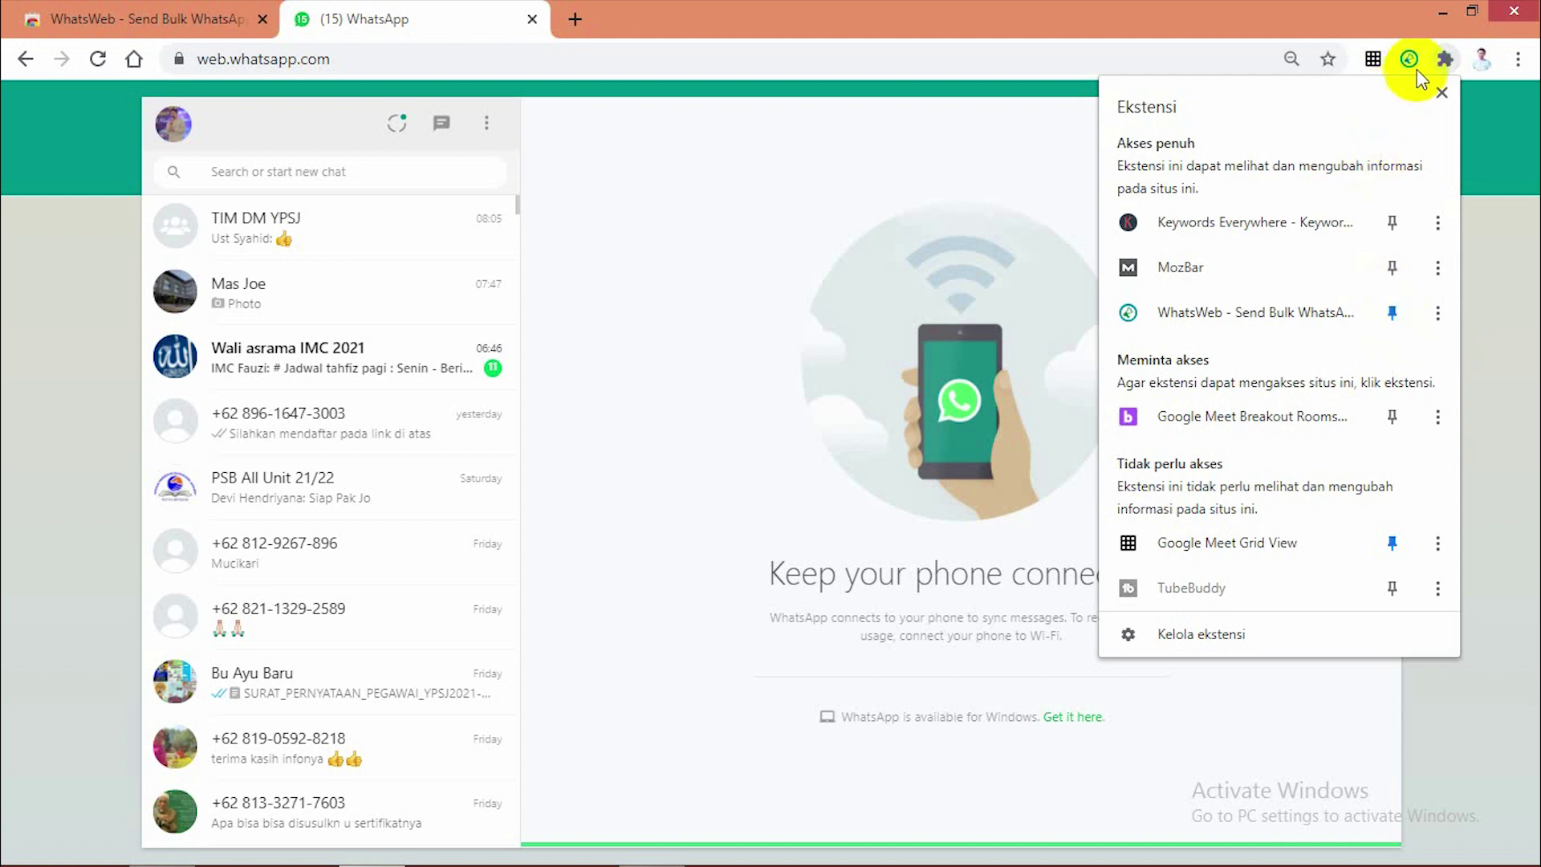
click(1410, 65)
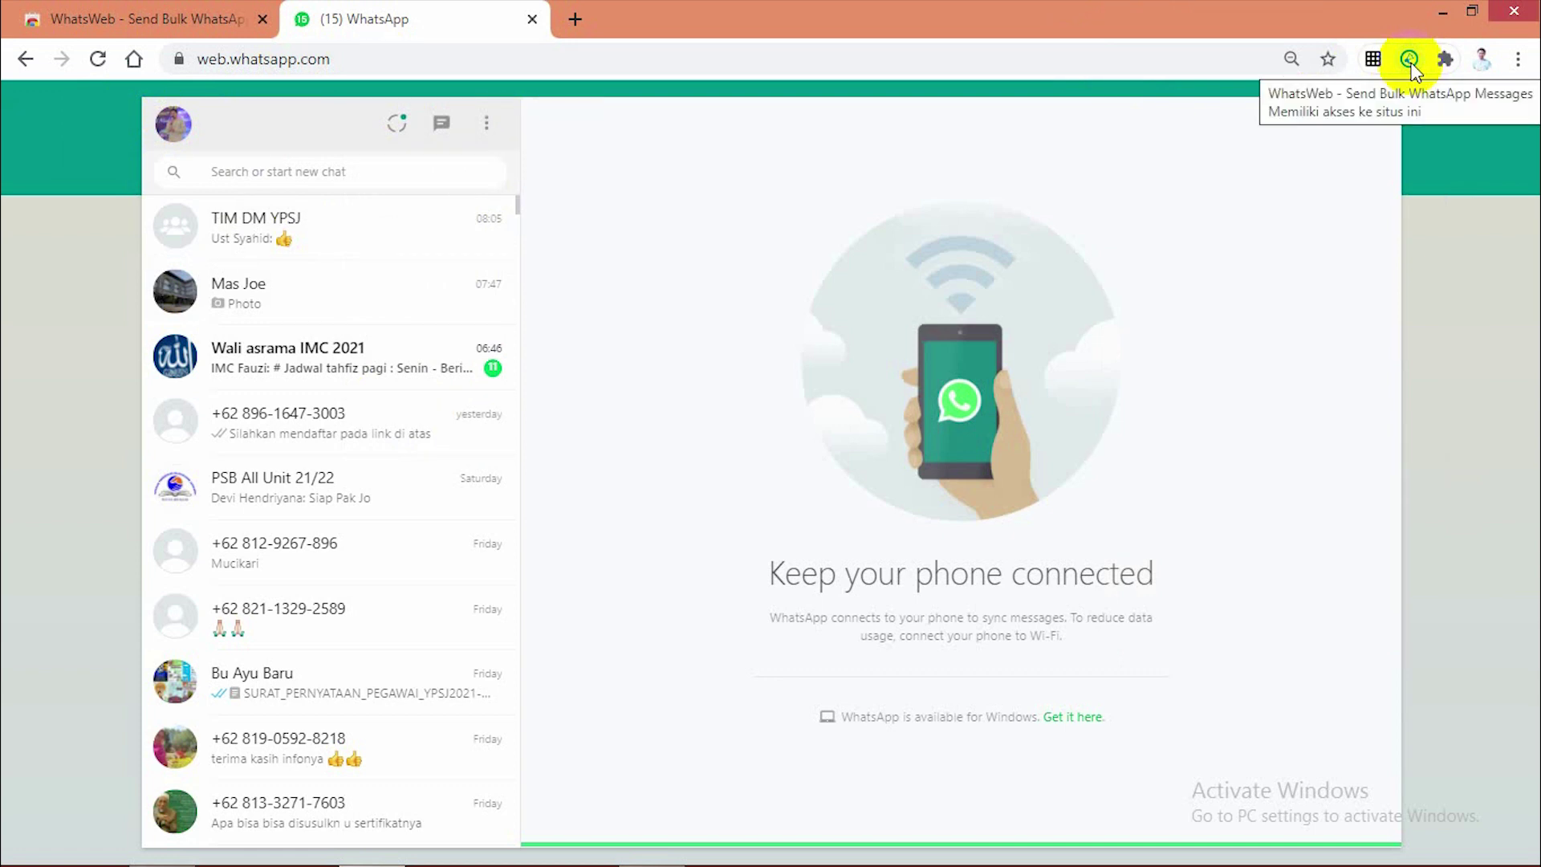
Open the WhatsWeb extension and enter the recipient's name and phone number, separated by a comma, as the broadcast target
click(1410, 61)
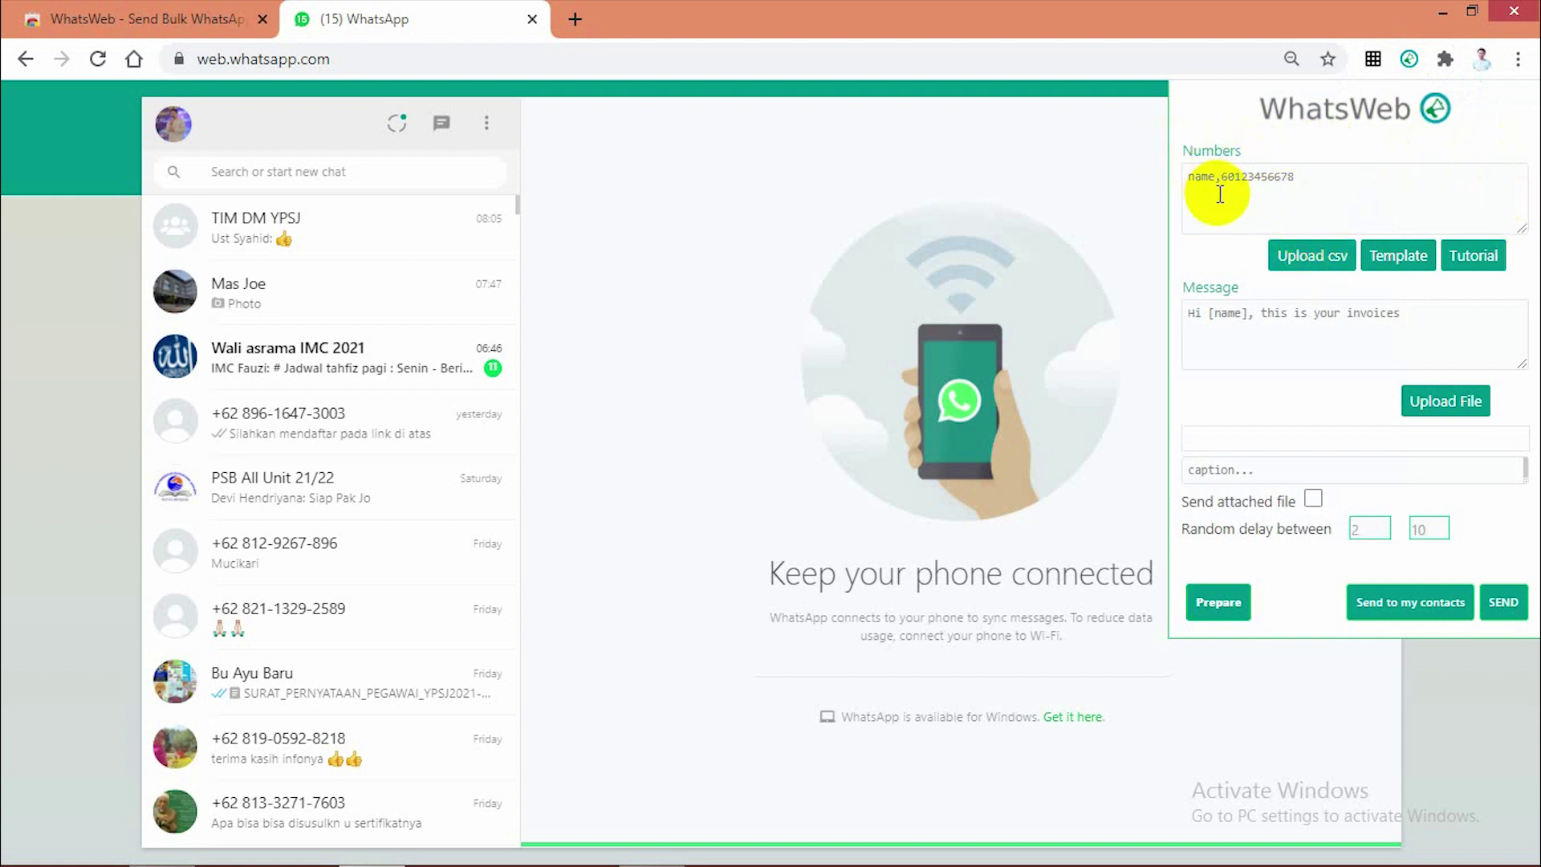
mouse_move(1222, 195)
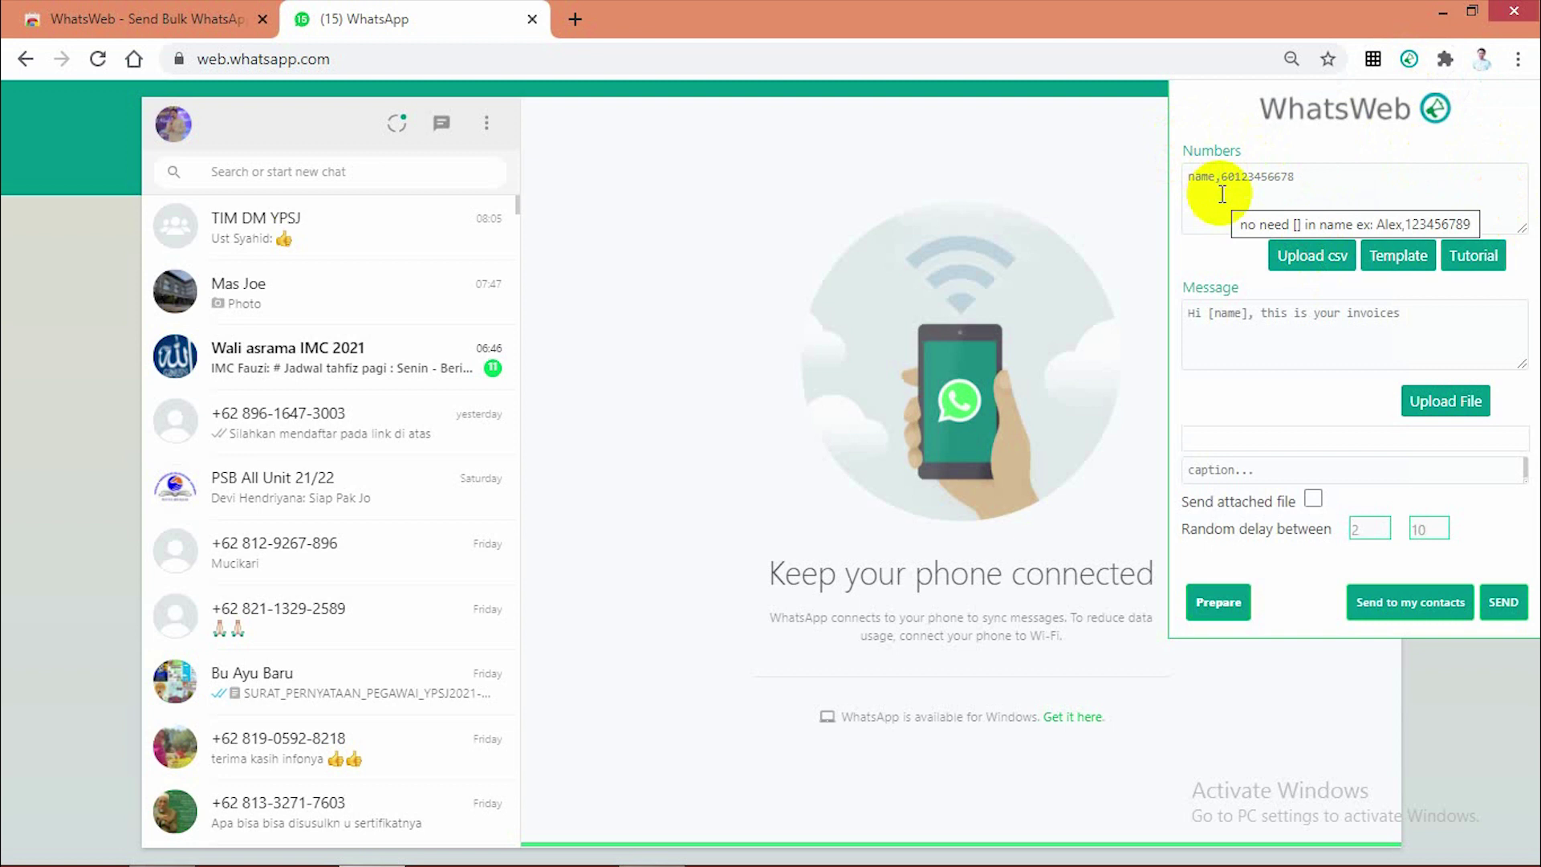
click(1206, 185)
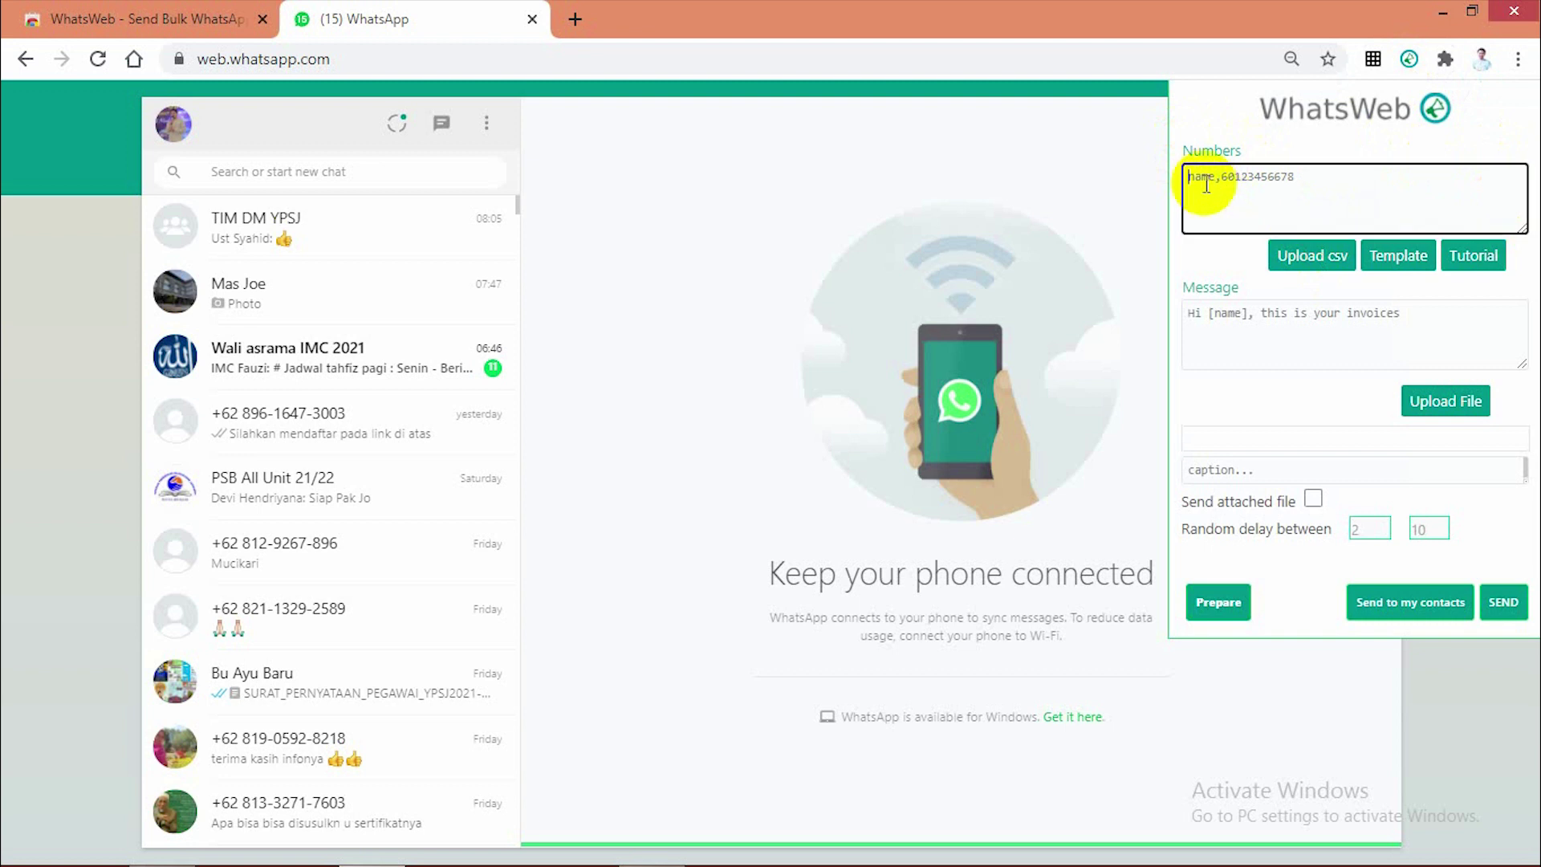
text(jo)
key(ctrl+v)
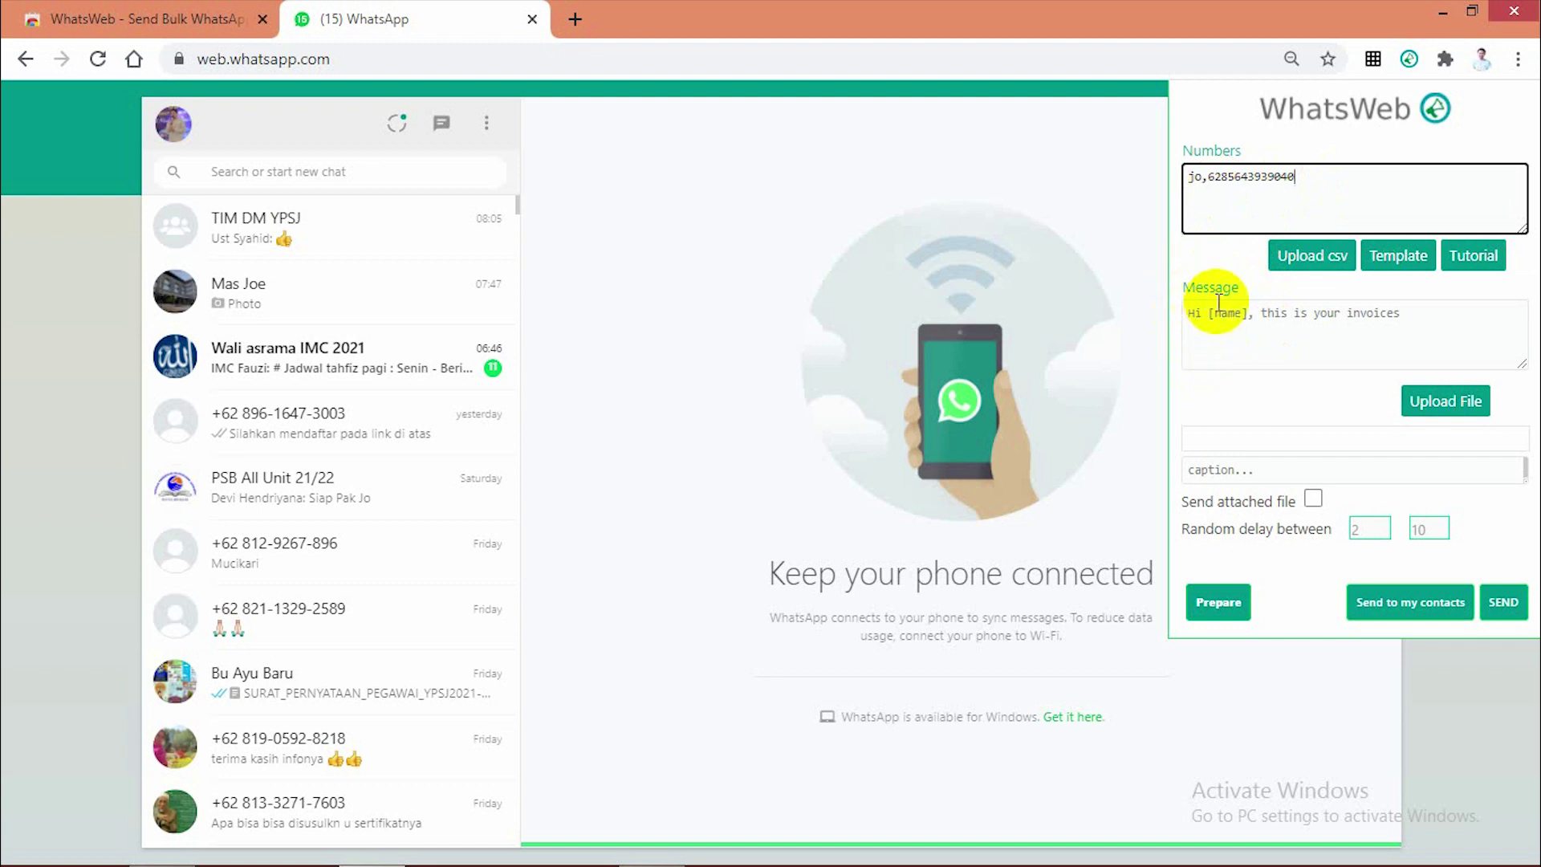
Write the broadcast message "halo [name] selamat pagi" with the name placeholder
click(1244, 333)
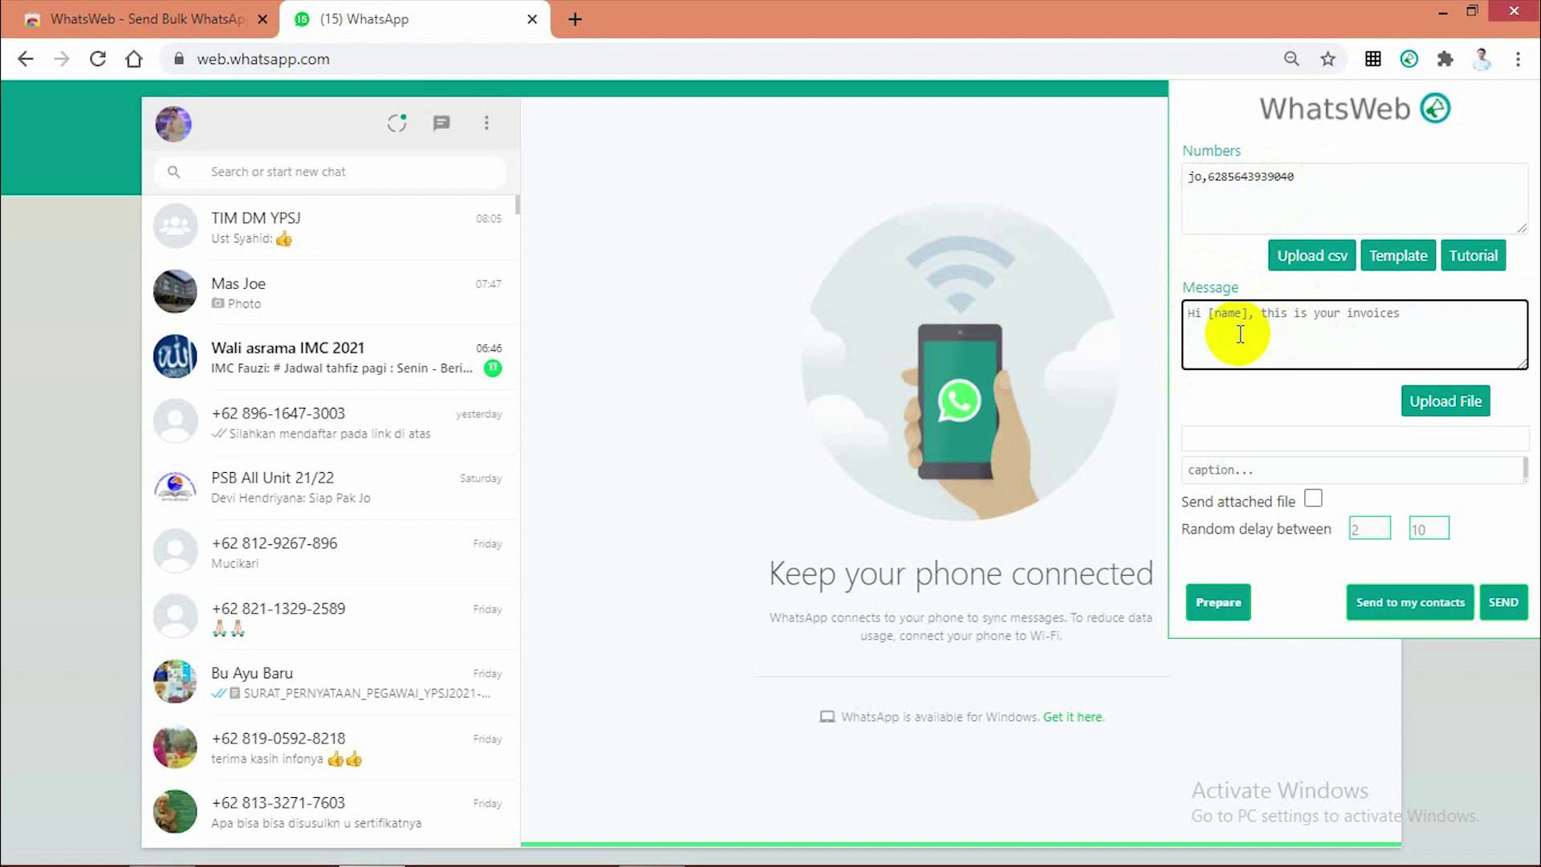
text(halo)
text([name])
click(1204, 186)
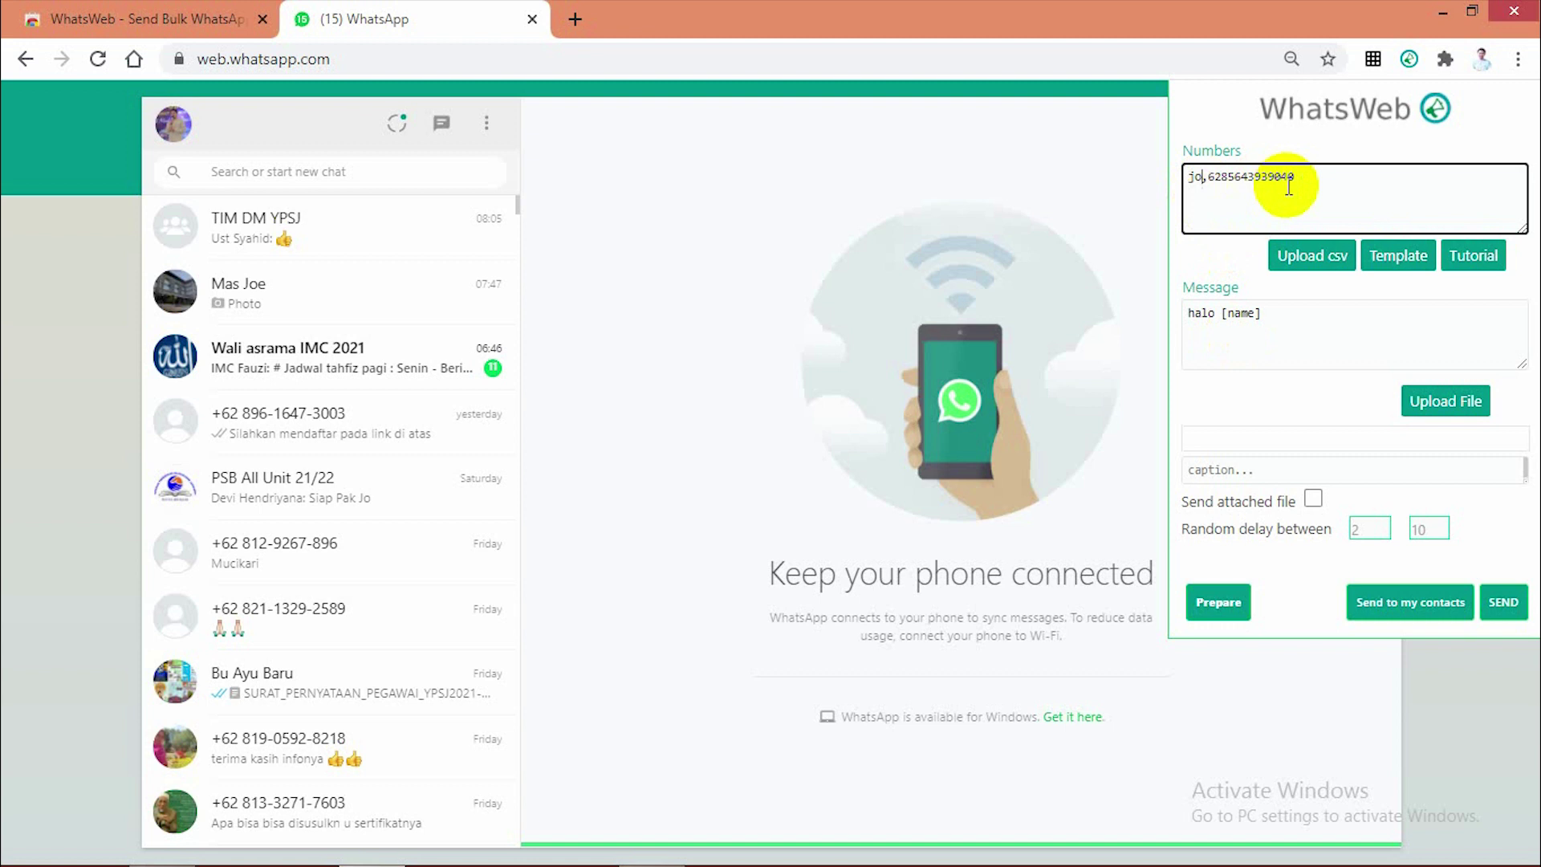
click(1284, 321)
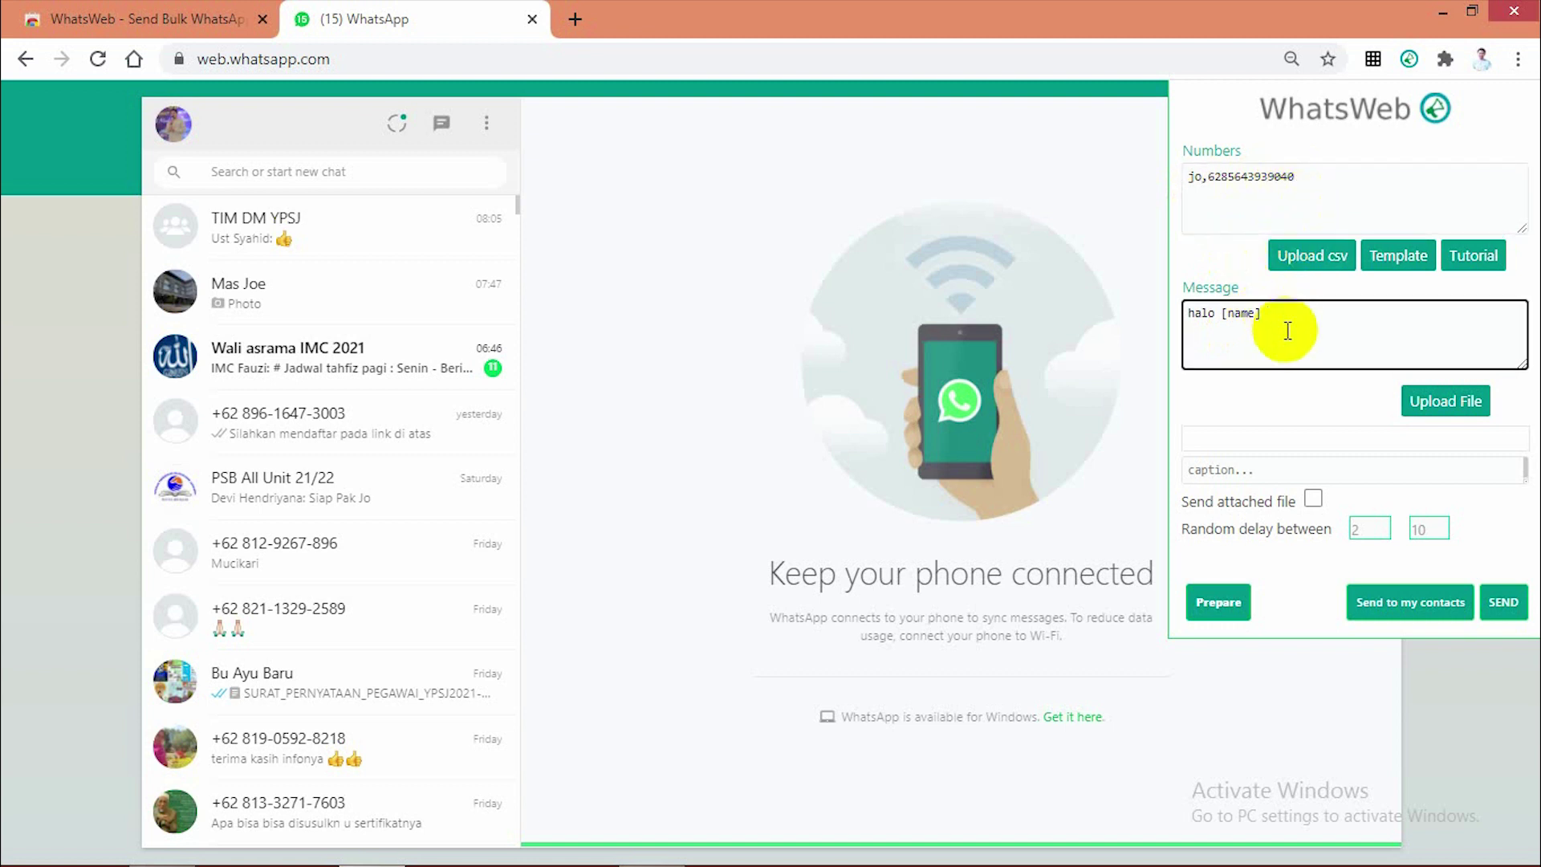
text(selamat pagi)
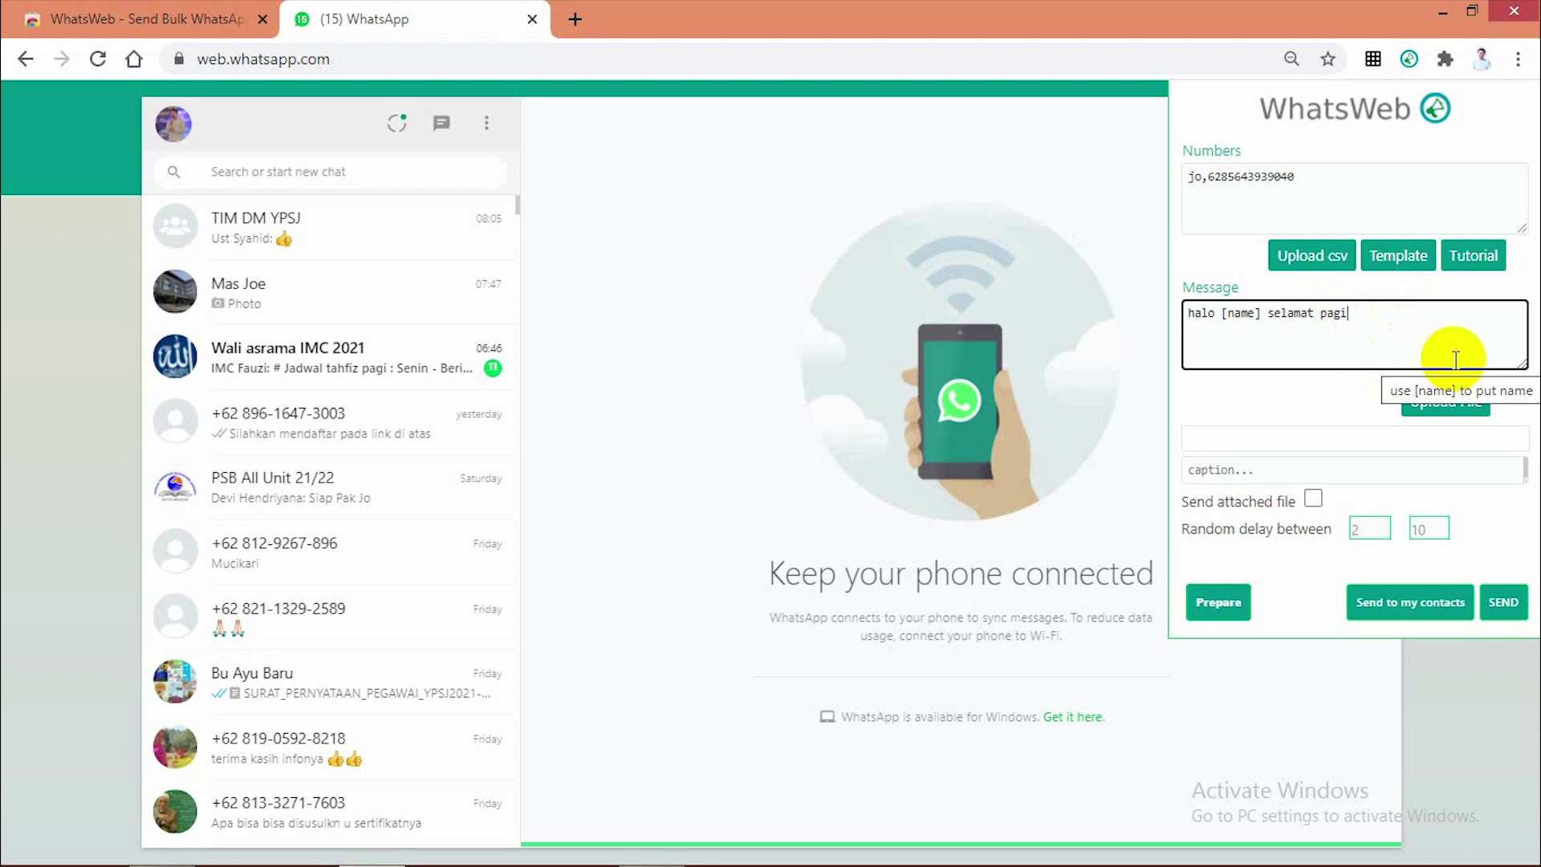
Attach the JPEG image 02 from the Pictures folder to the broadcast
click(1451, 401)
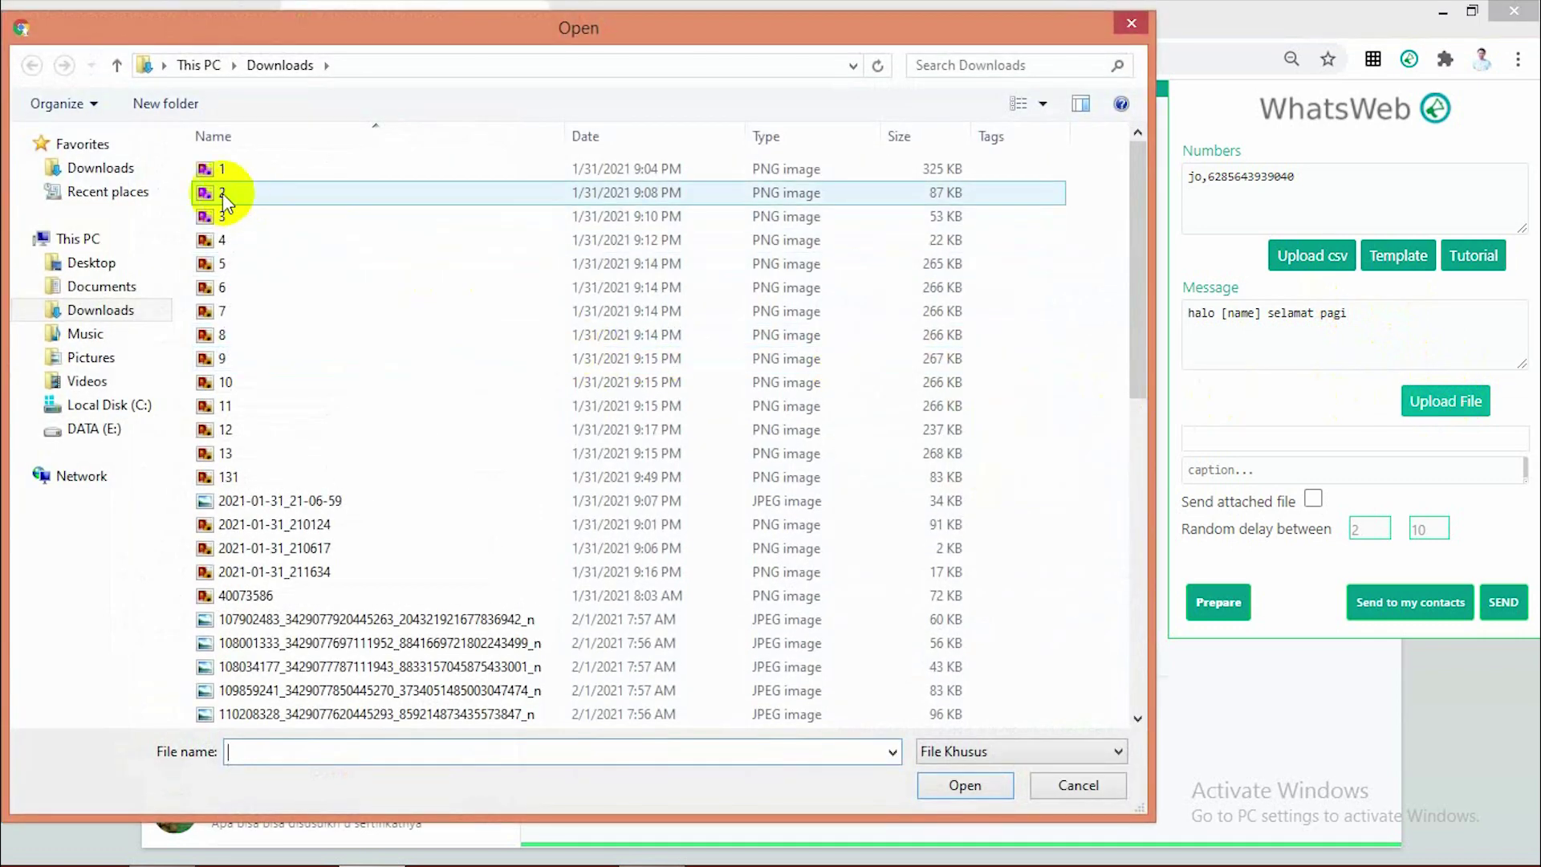
click(91, 358)
click(253, 533)
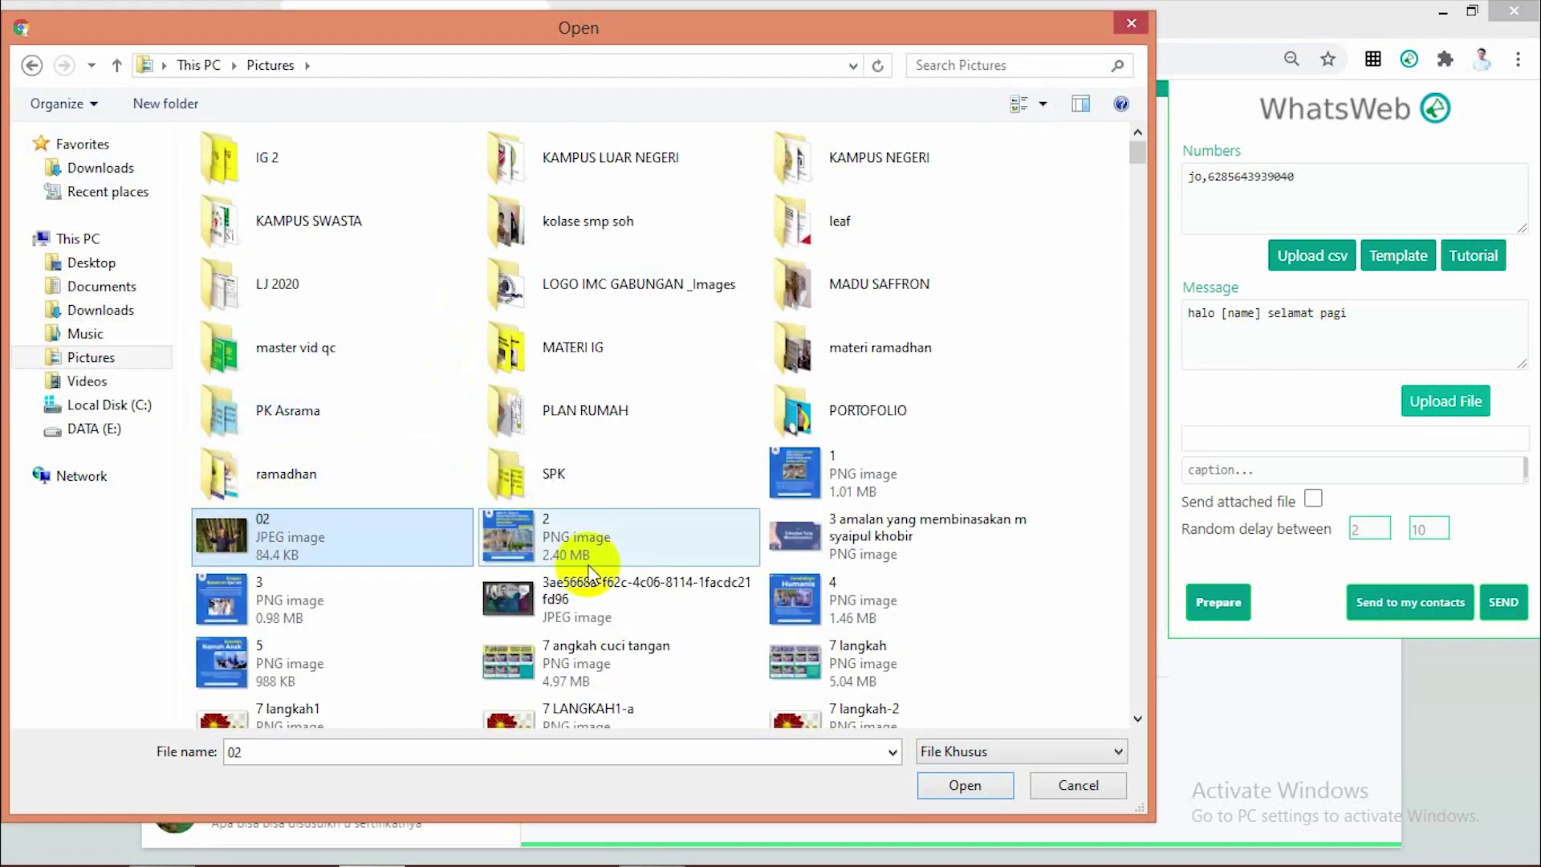
click(987, 784)
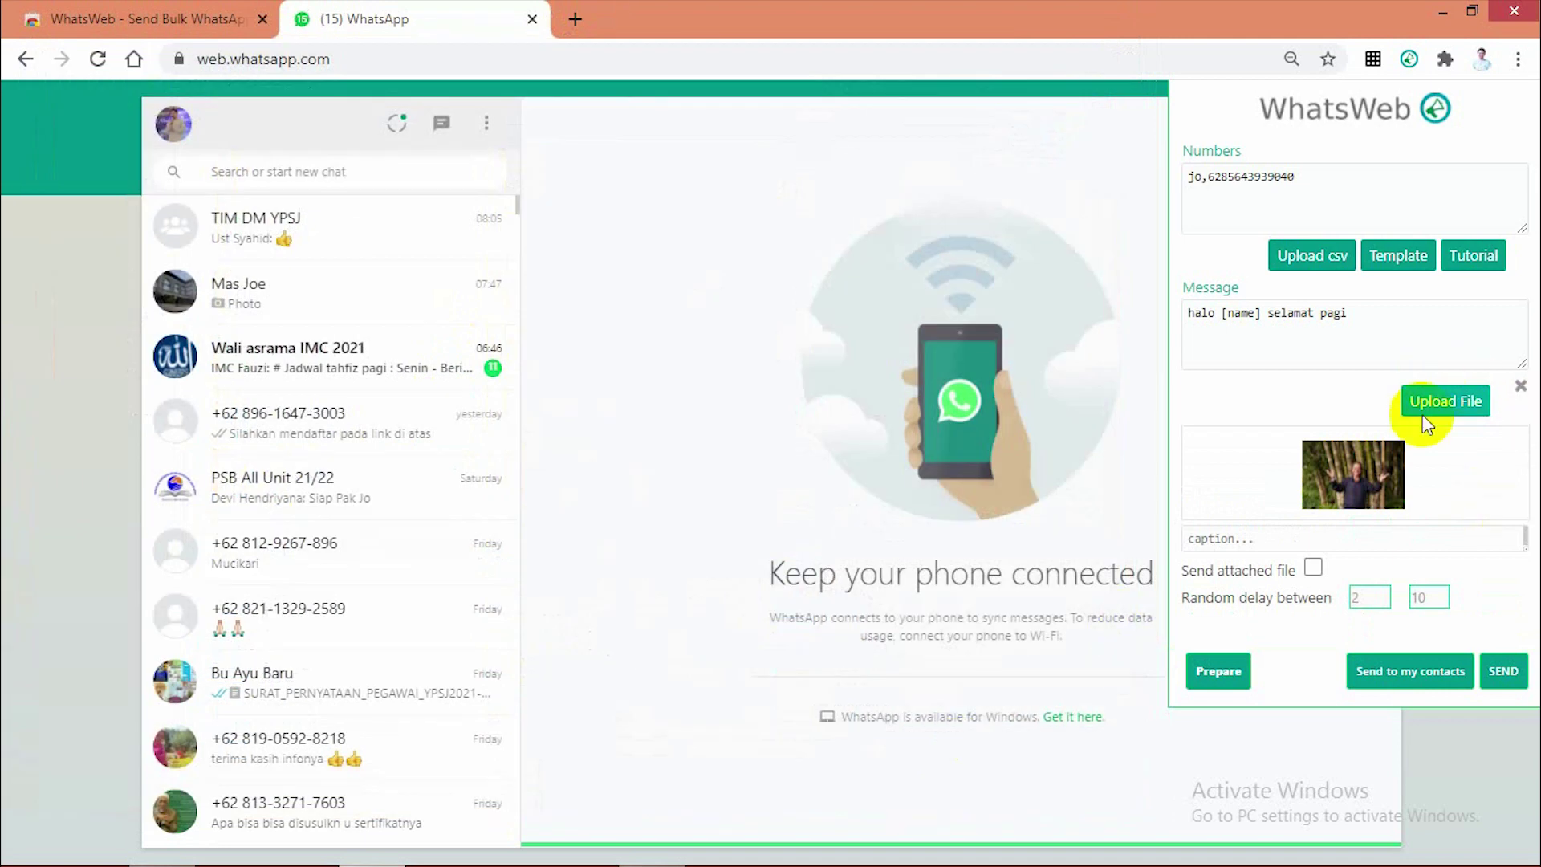
Caption the attached image "ini adalah foto" and enable sending the attached file
click(1252, 544)
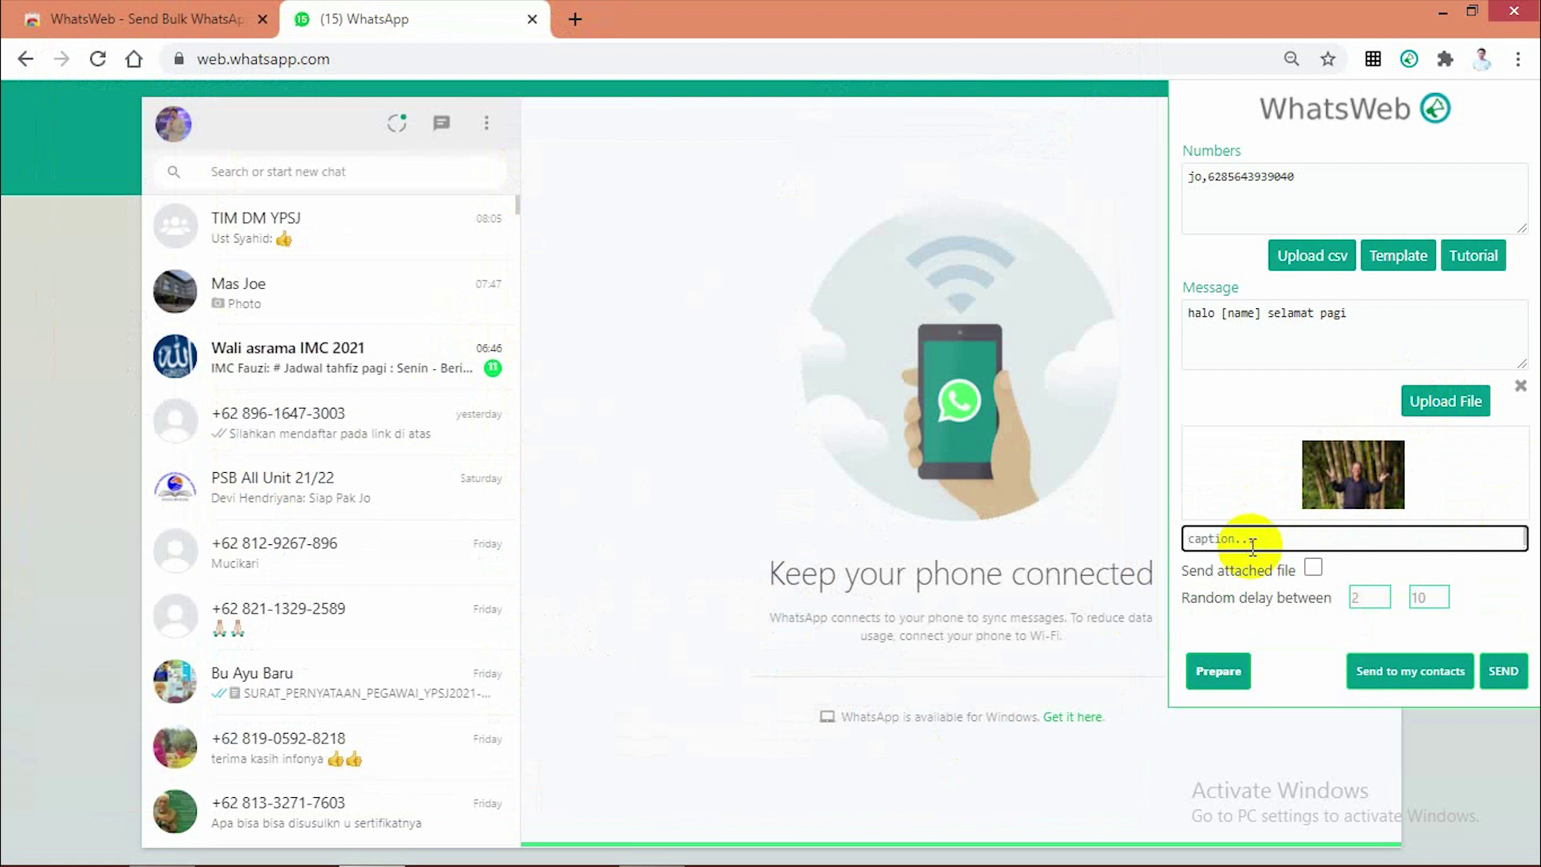
text(ini adalah foto)
click(1313, 570)
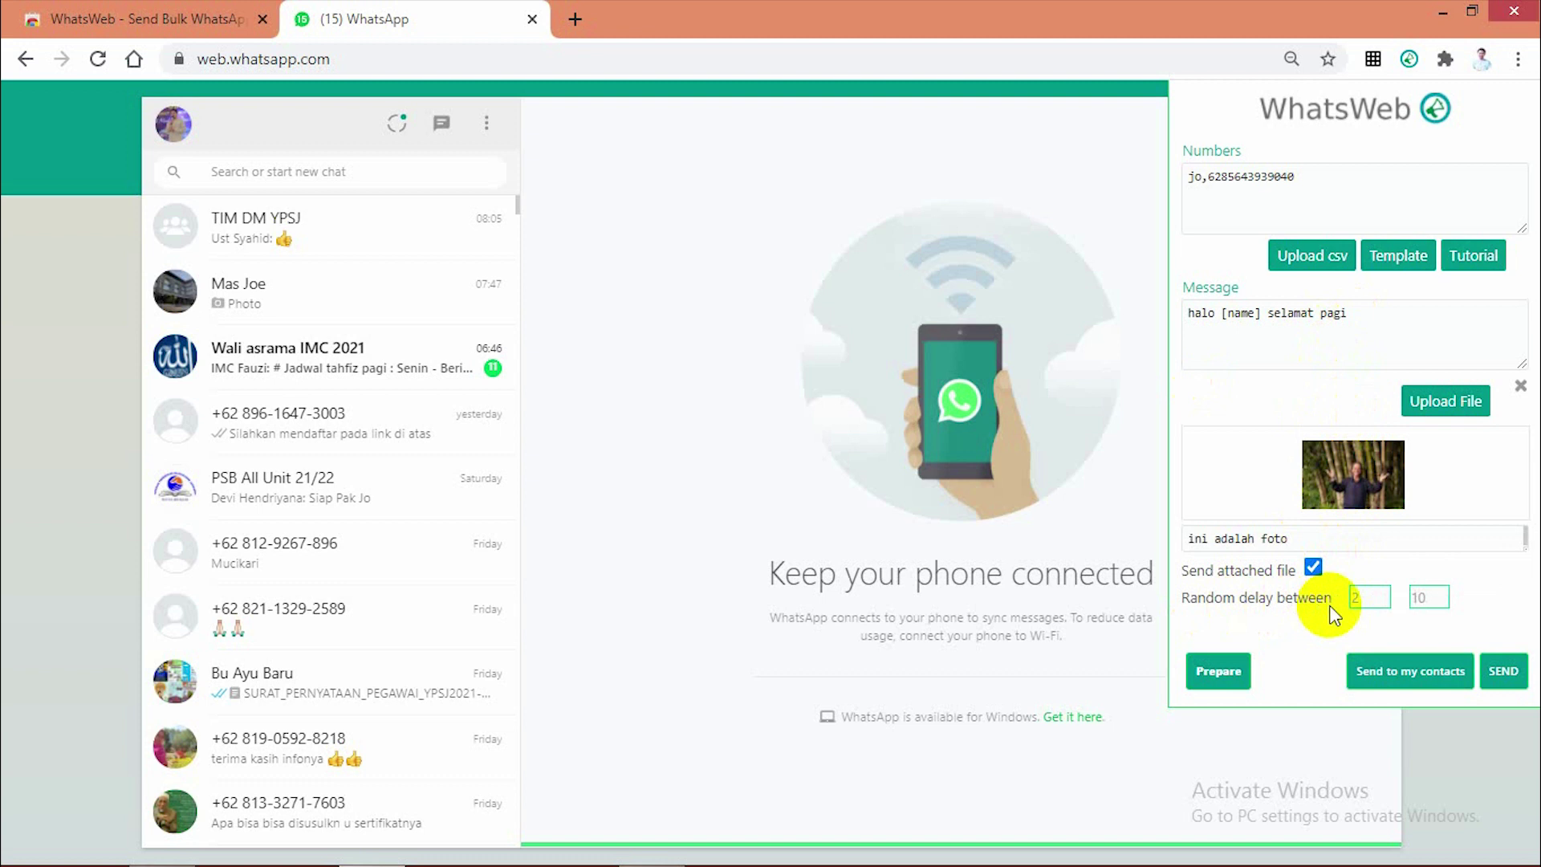
Set the random delay between messages to a range of 2 to 6
click(1367, 596)
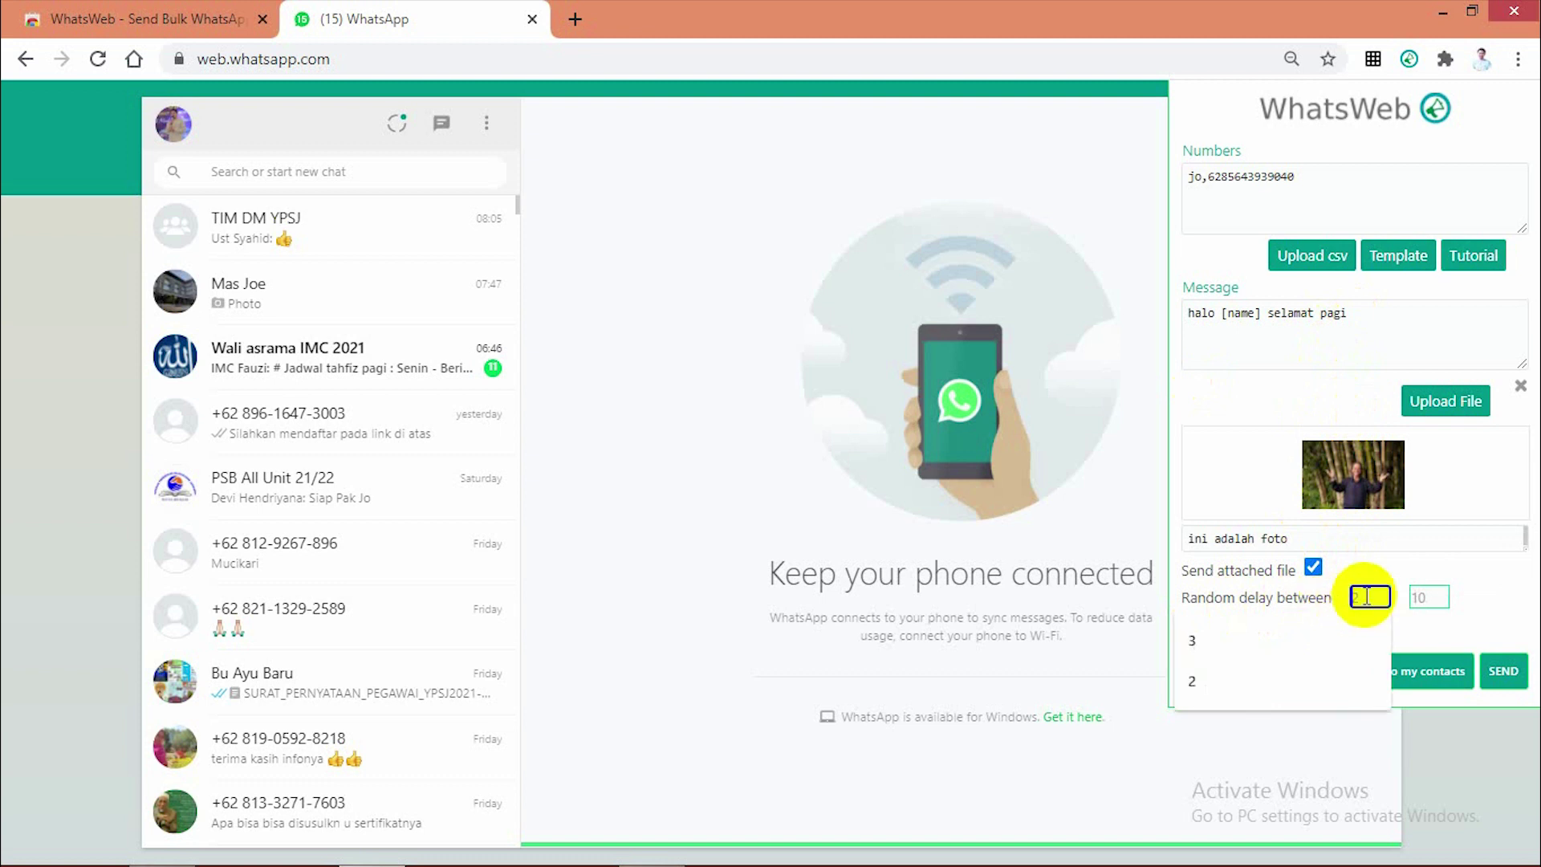
text(2)
click(1428, 596)
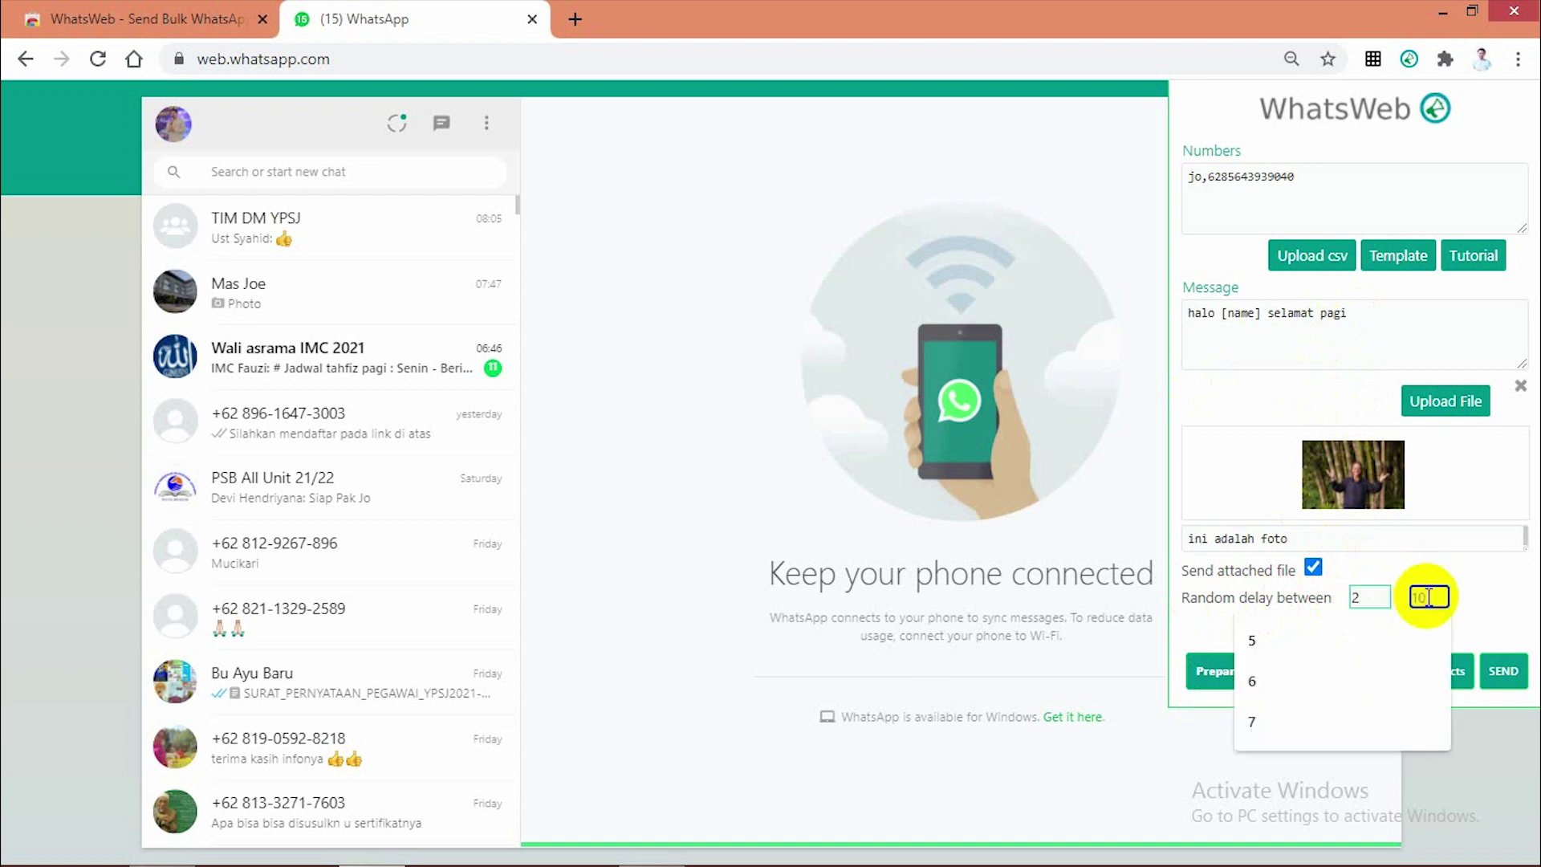
text(6)
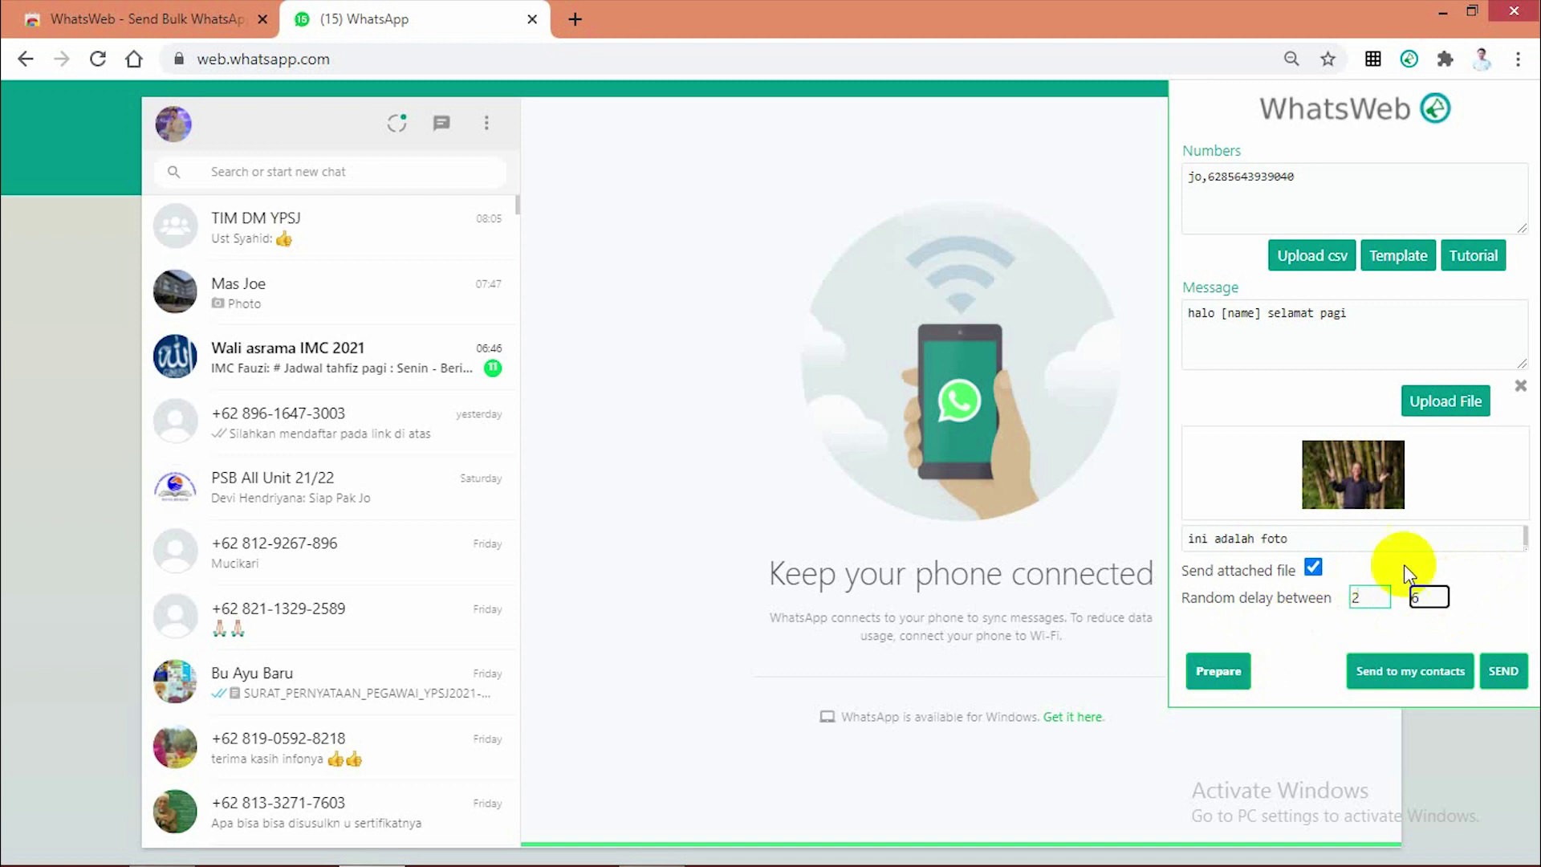
Prepare the broadcast and send the message with its captioned image to the listed recipient
click(1220, 678)
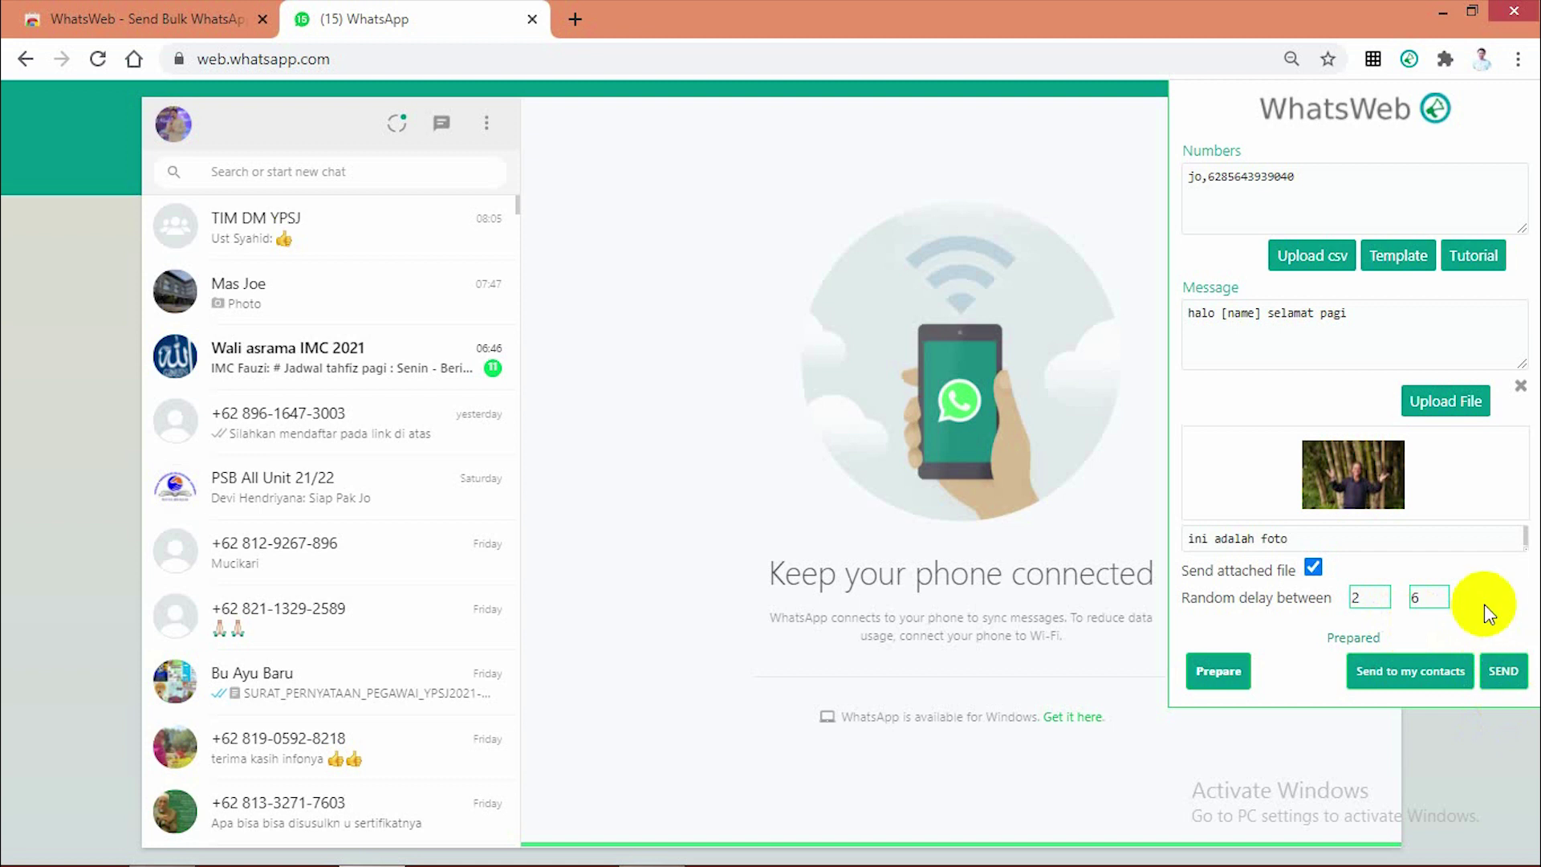
click(1509, 678)
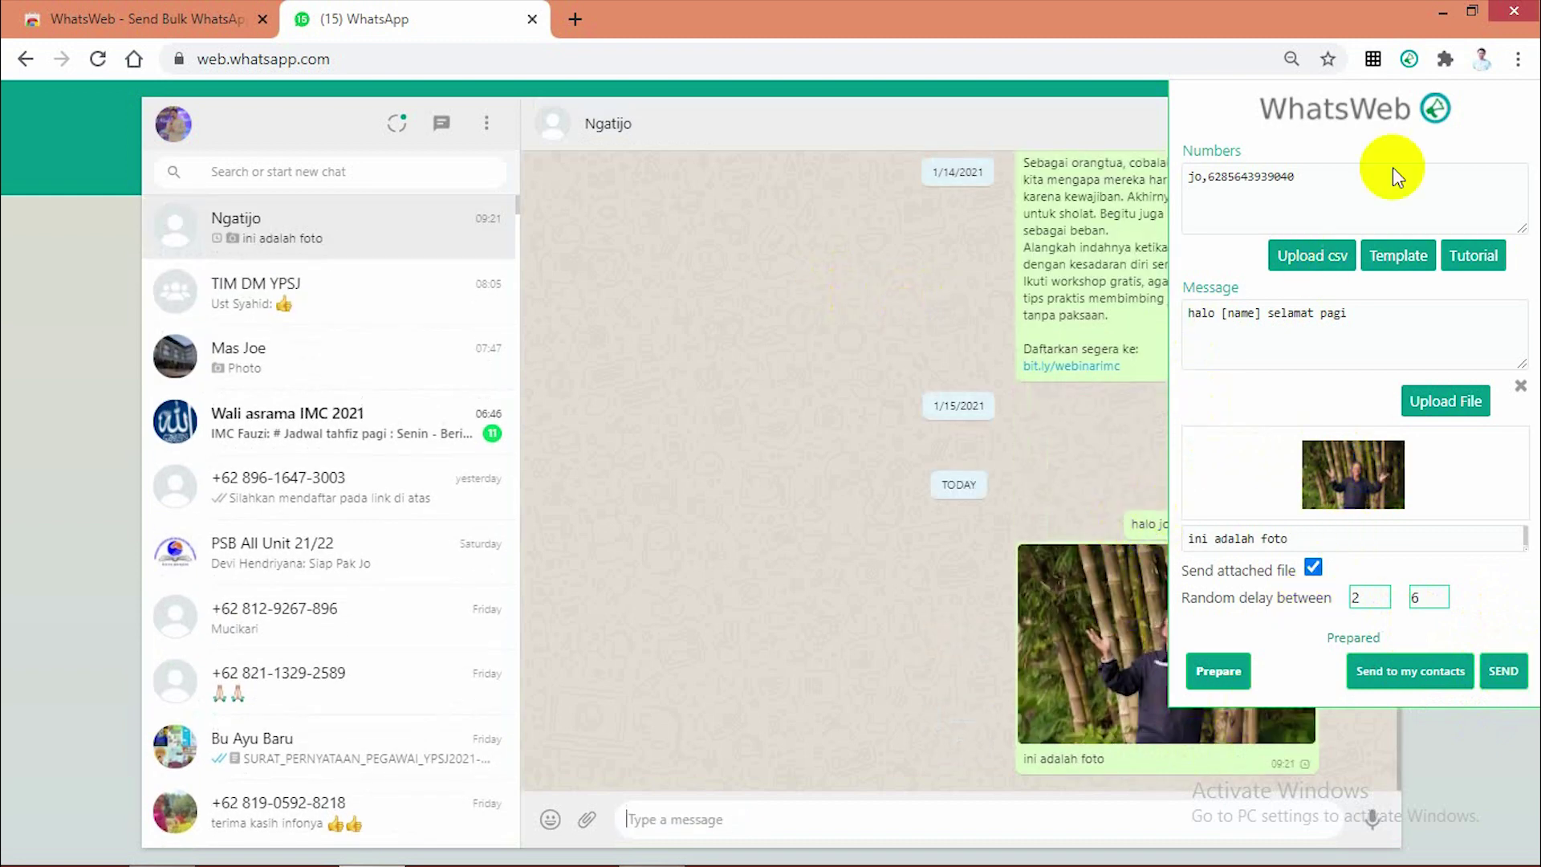
click(1250, 522)
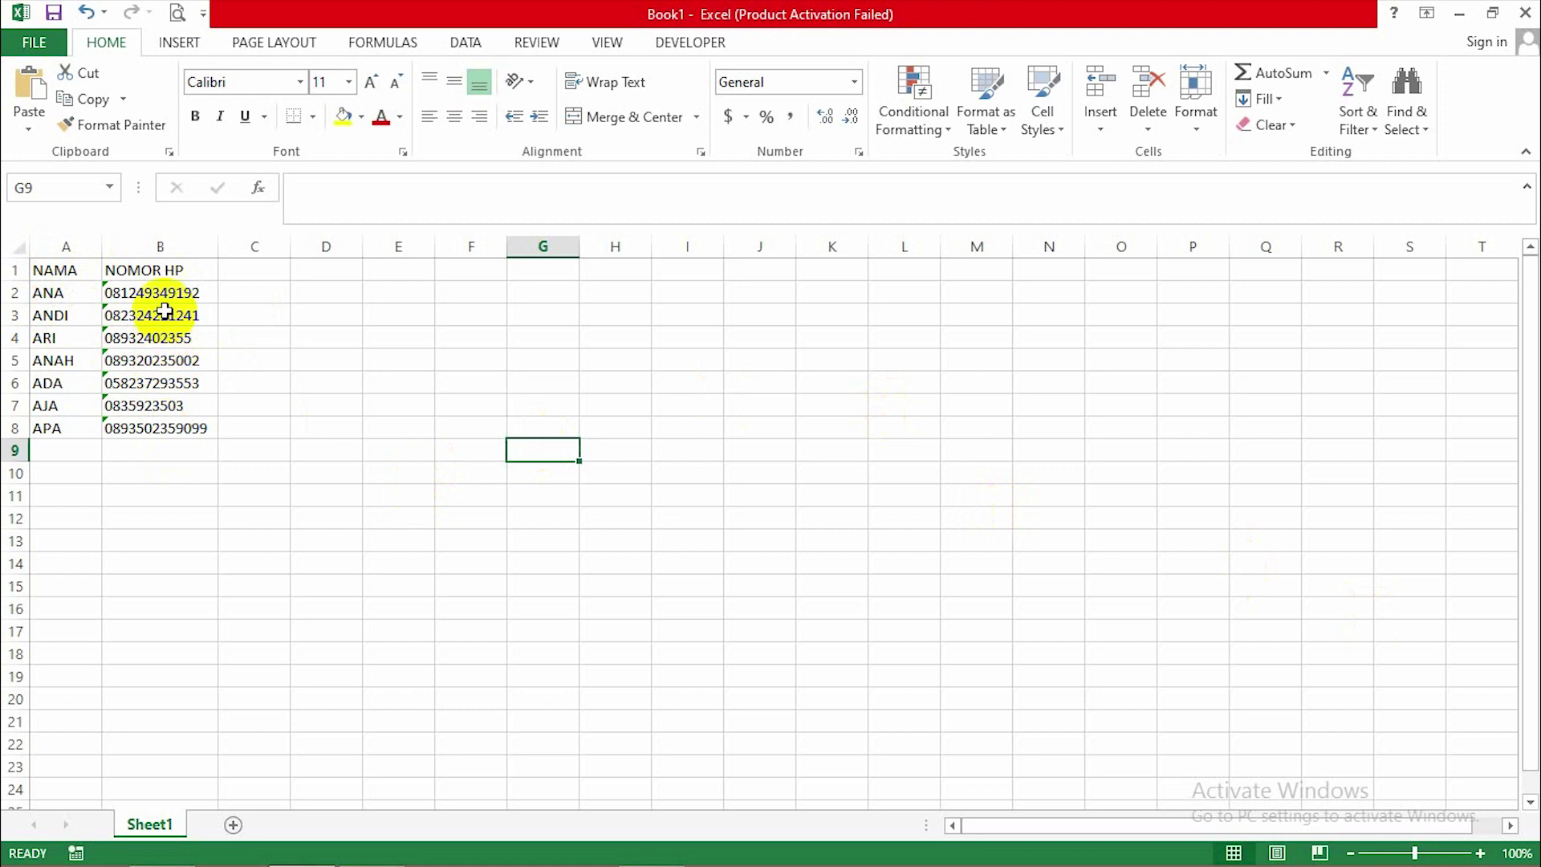
In the Excel contact list, enter =RIGHT(B2,11) in C2 and fill the formula through C8 to strip the leading zeros
click(259, 288)
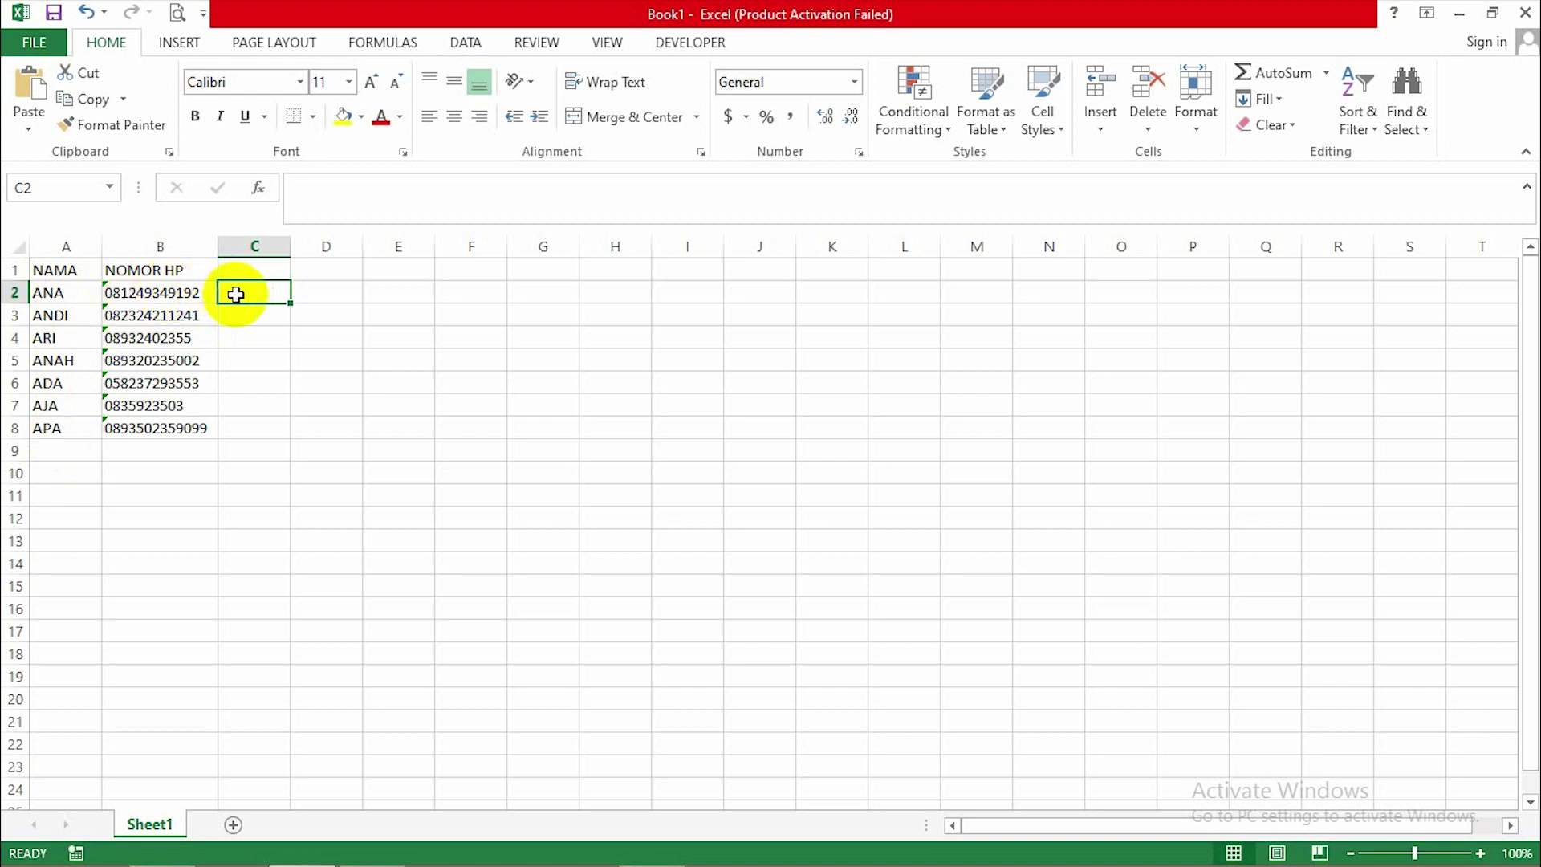
text(=)
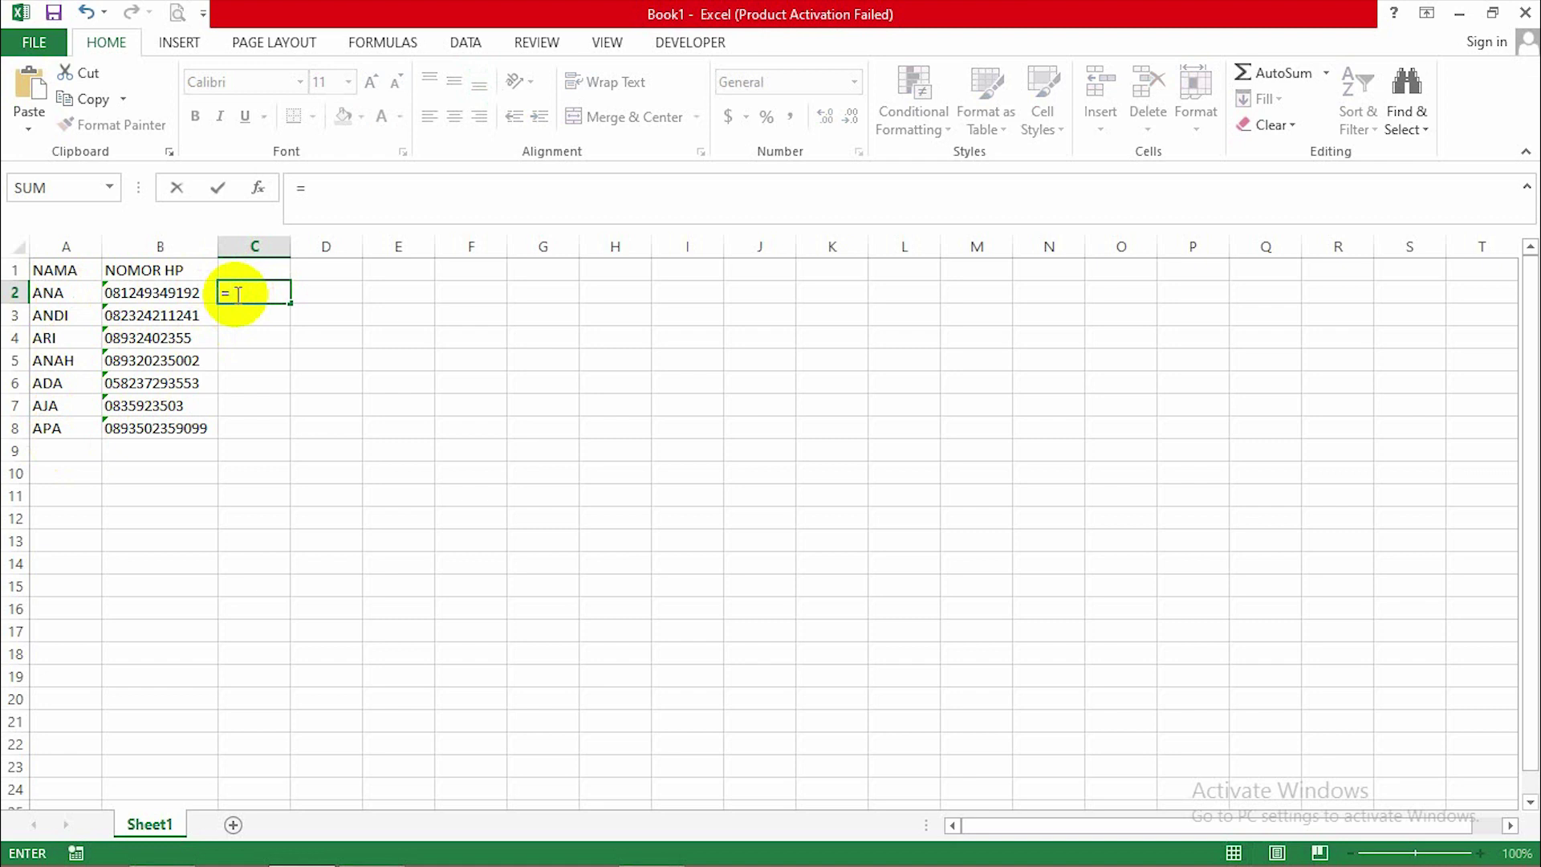
text(RIGHT)
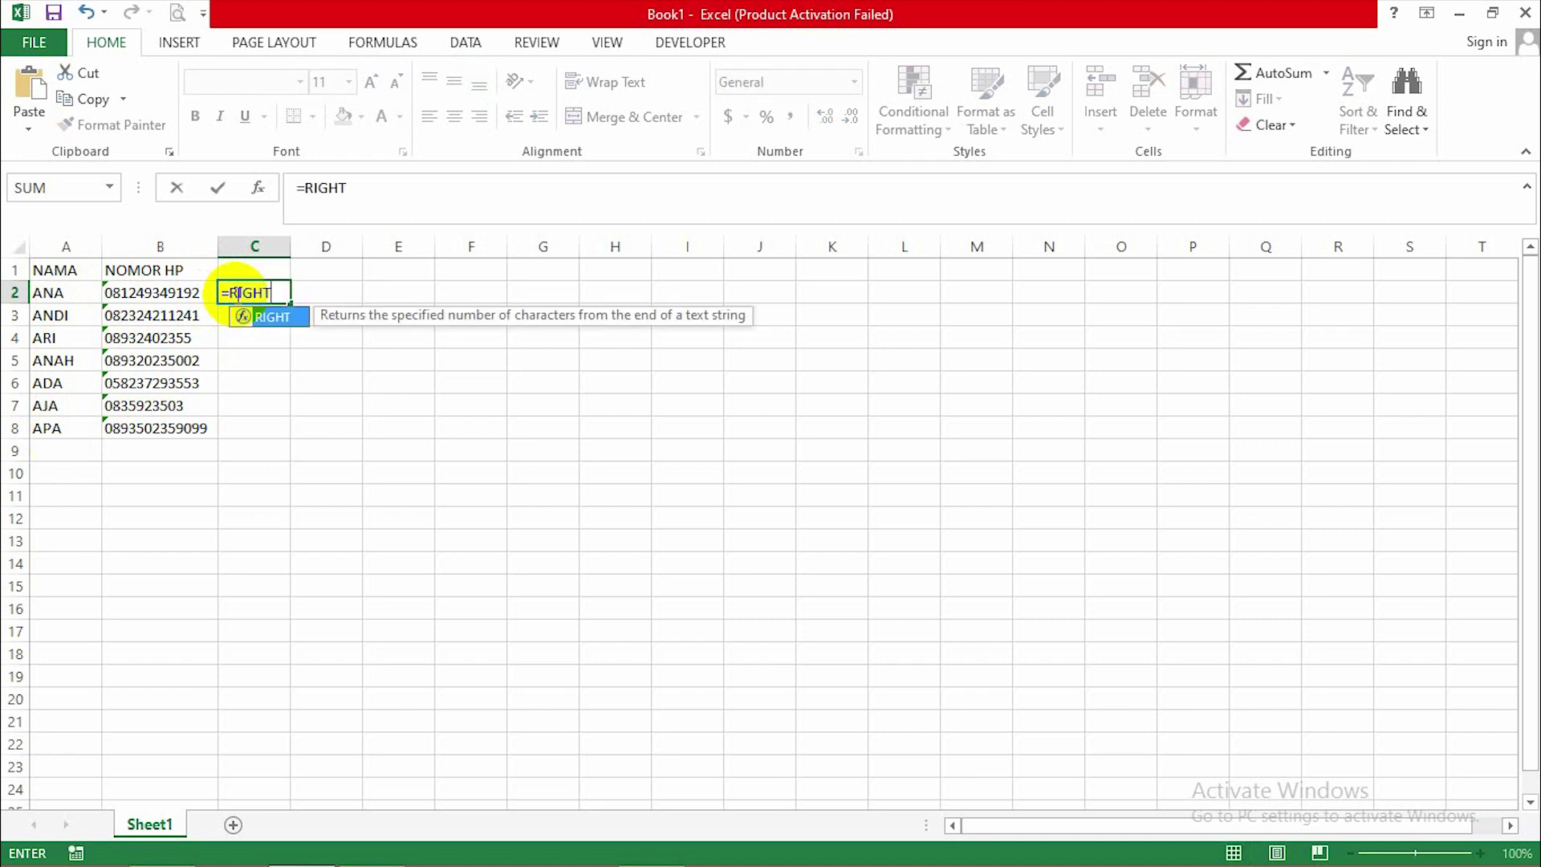
text(()
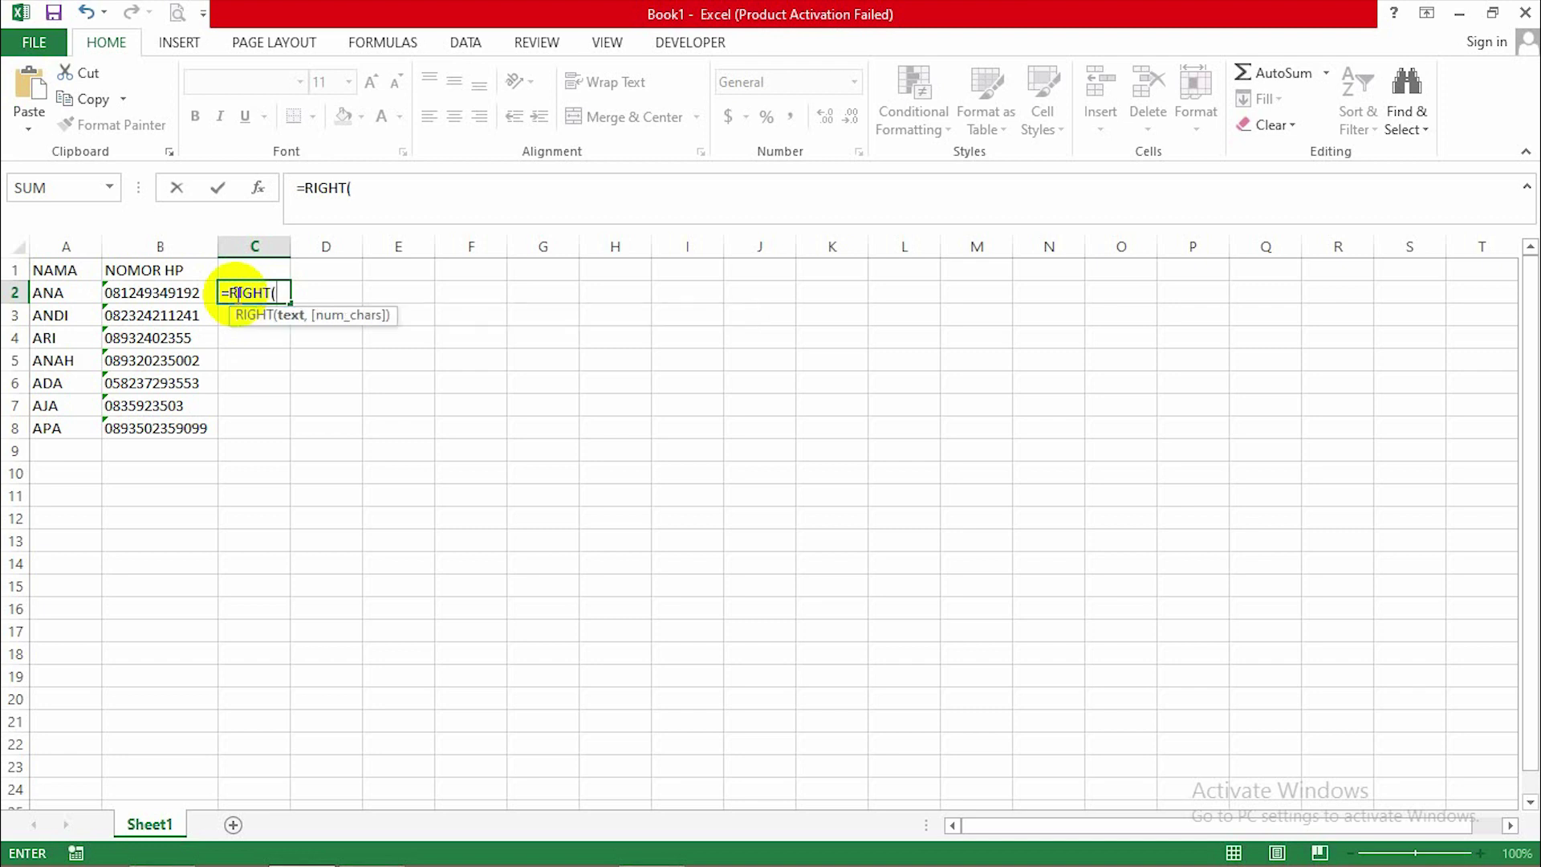
click(151, 294)
text(,11))
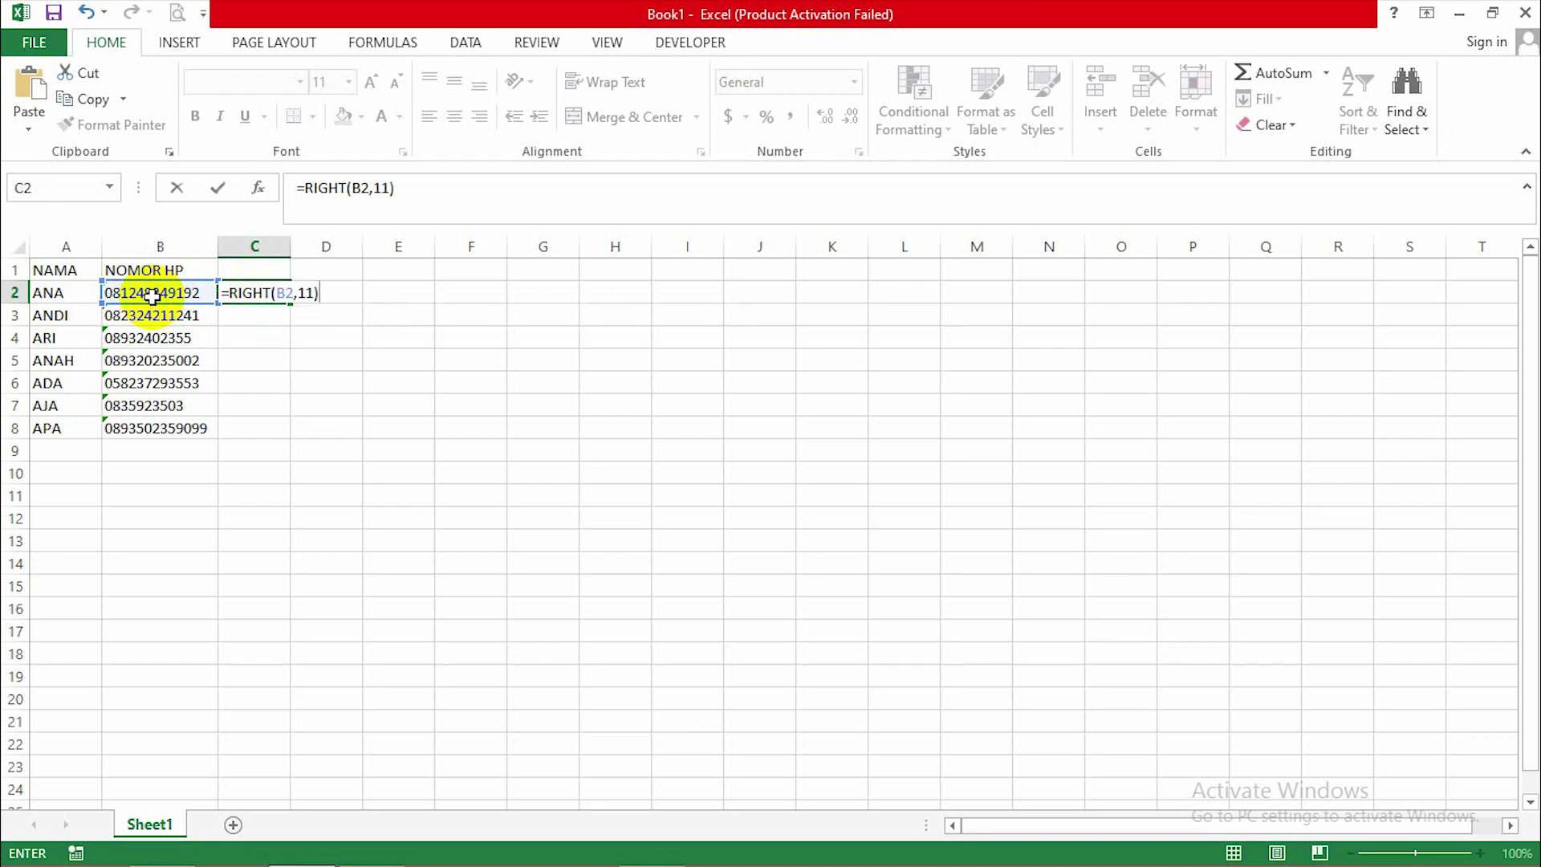
key(Return)
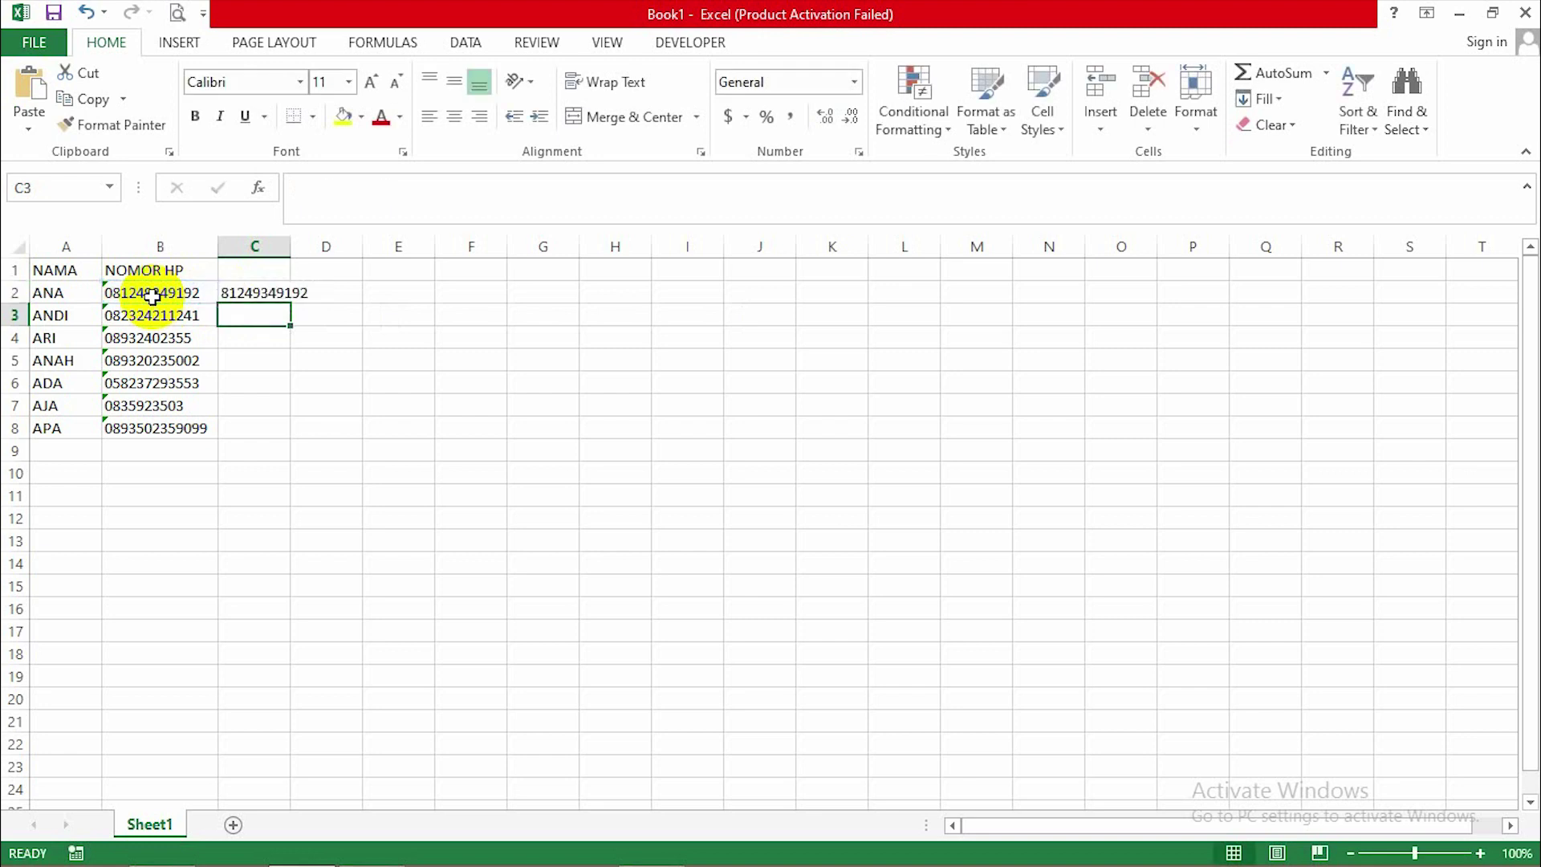
click(269, 292)
drag(290, 304, 289, 438)
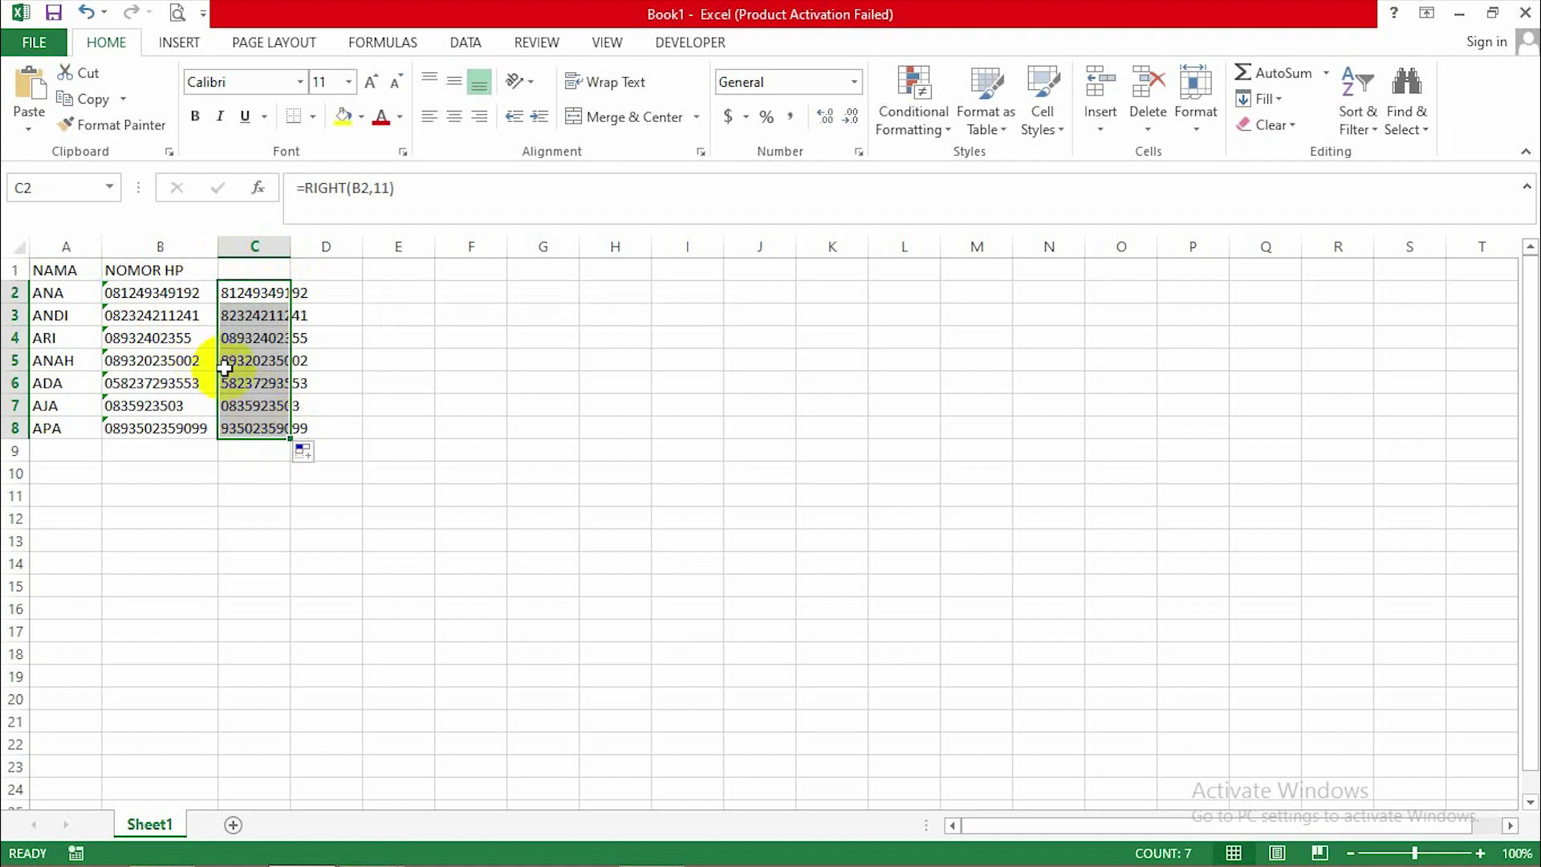
Set the RIGHT formula in C4 to extract 10 characters, matching the shorter phone number in B4
click(268, 339)
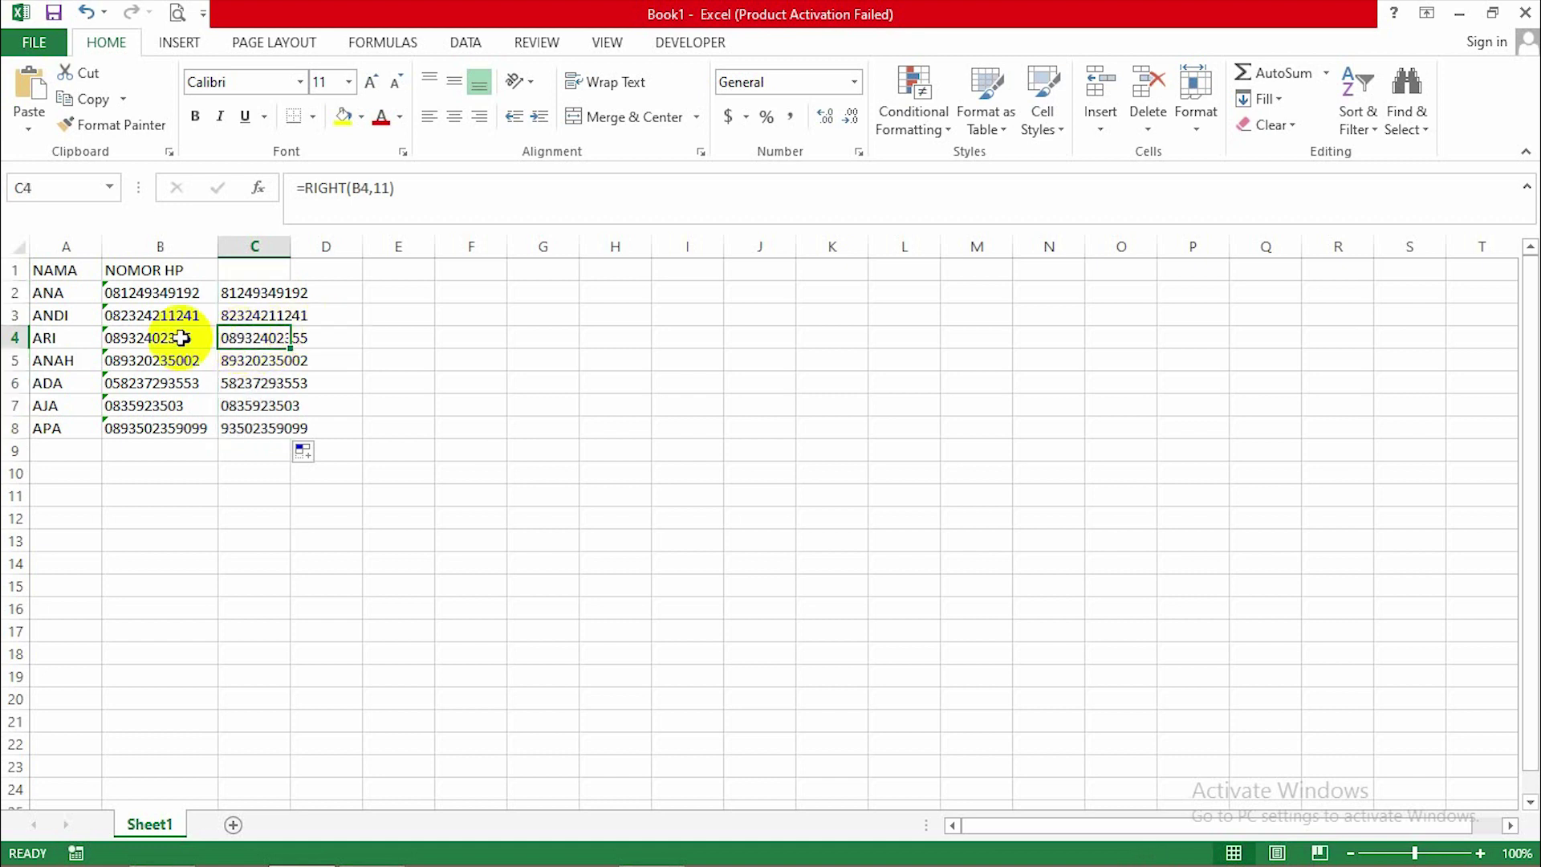
click(402, 196)
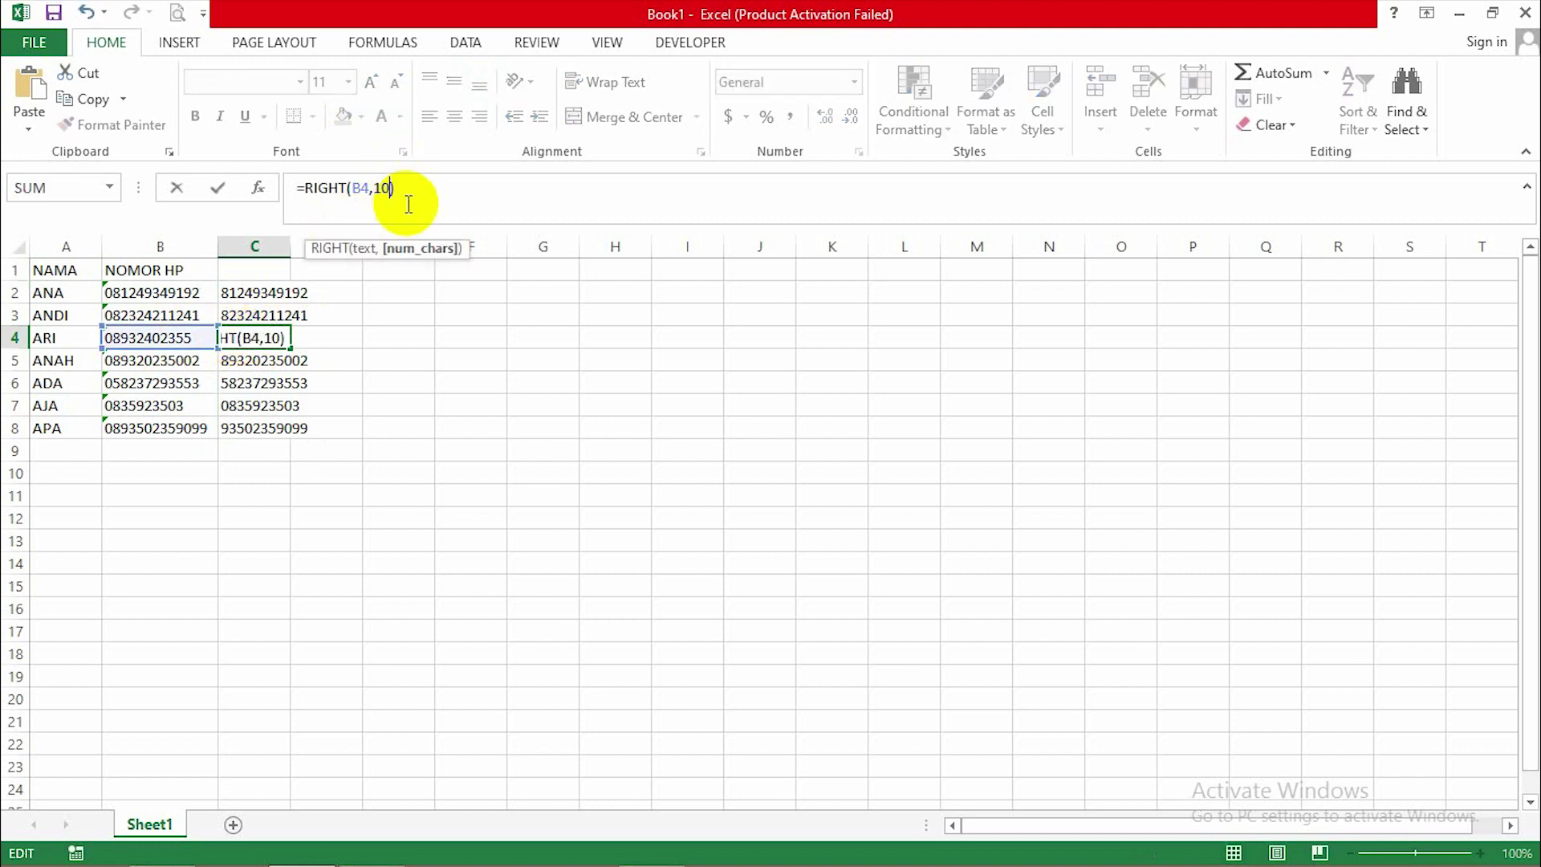
key(Return)
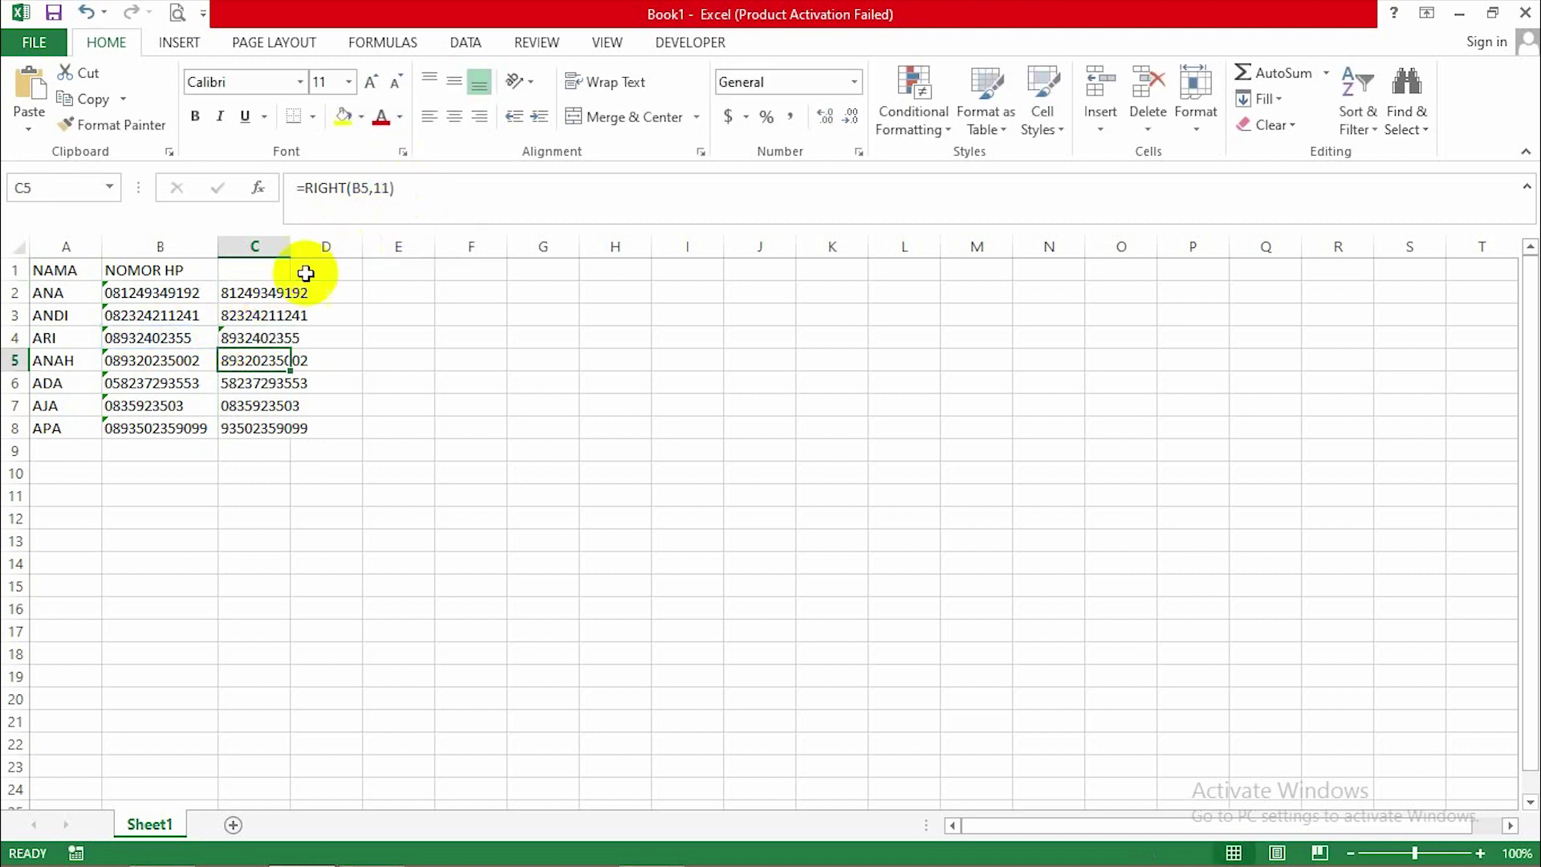
click(252, 338)
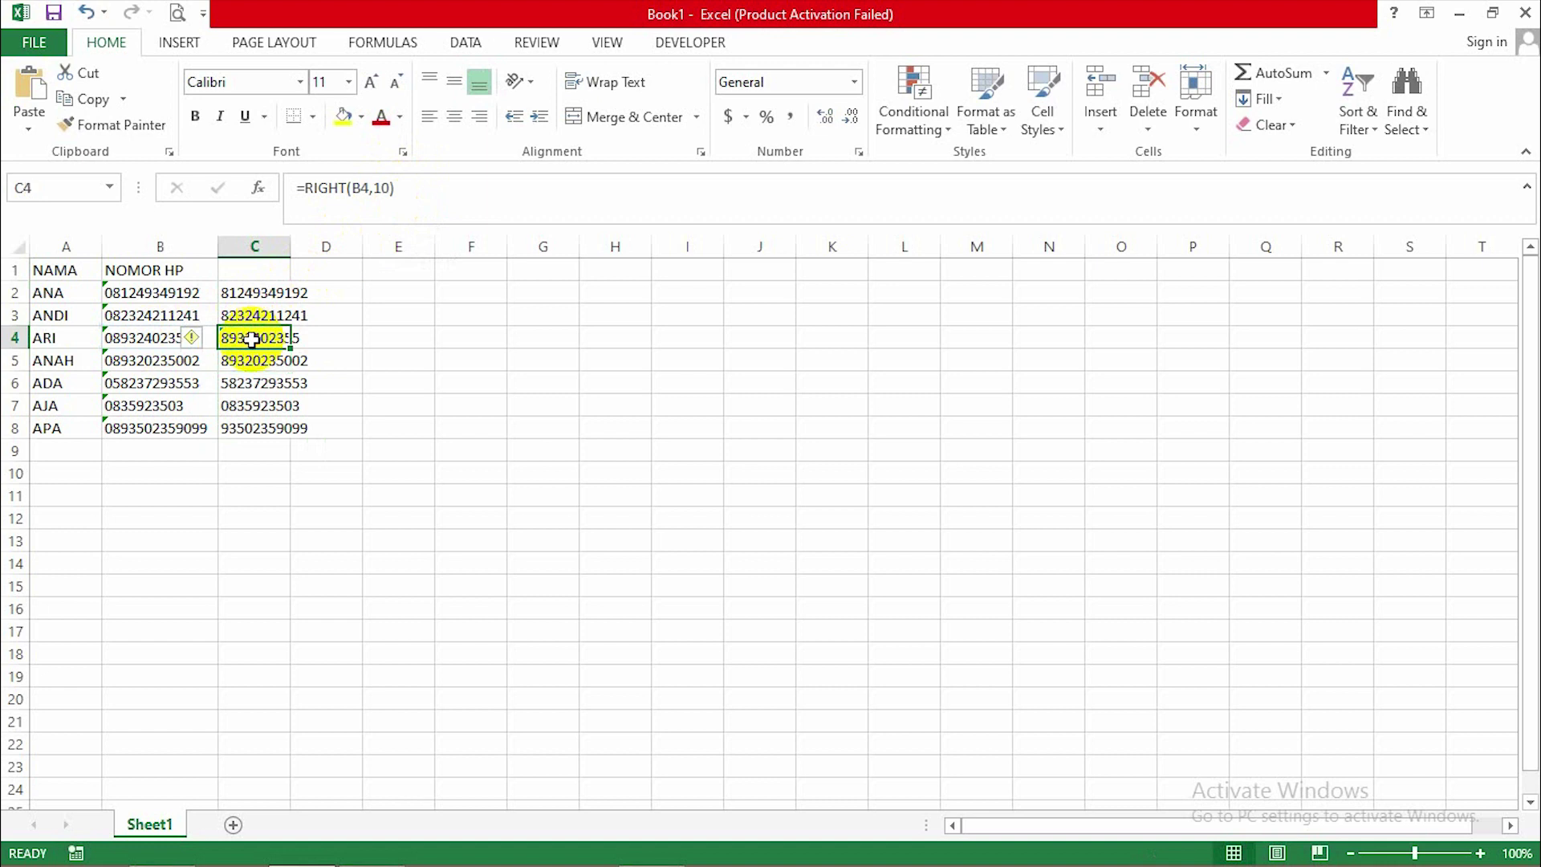
Set the RIGHT formula in C7 to extract 9 characters from the phone number in B7
click(265, 408)
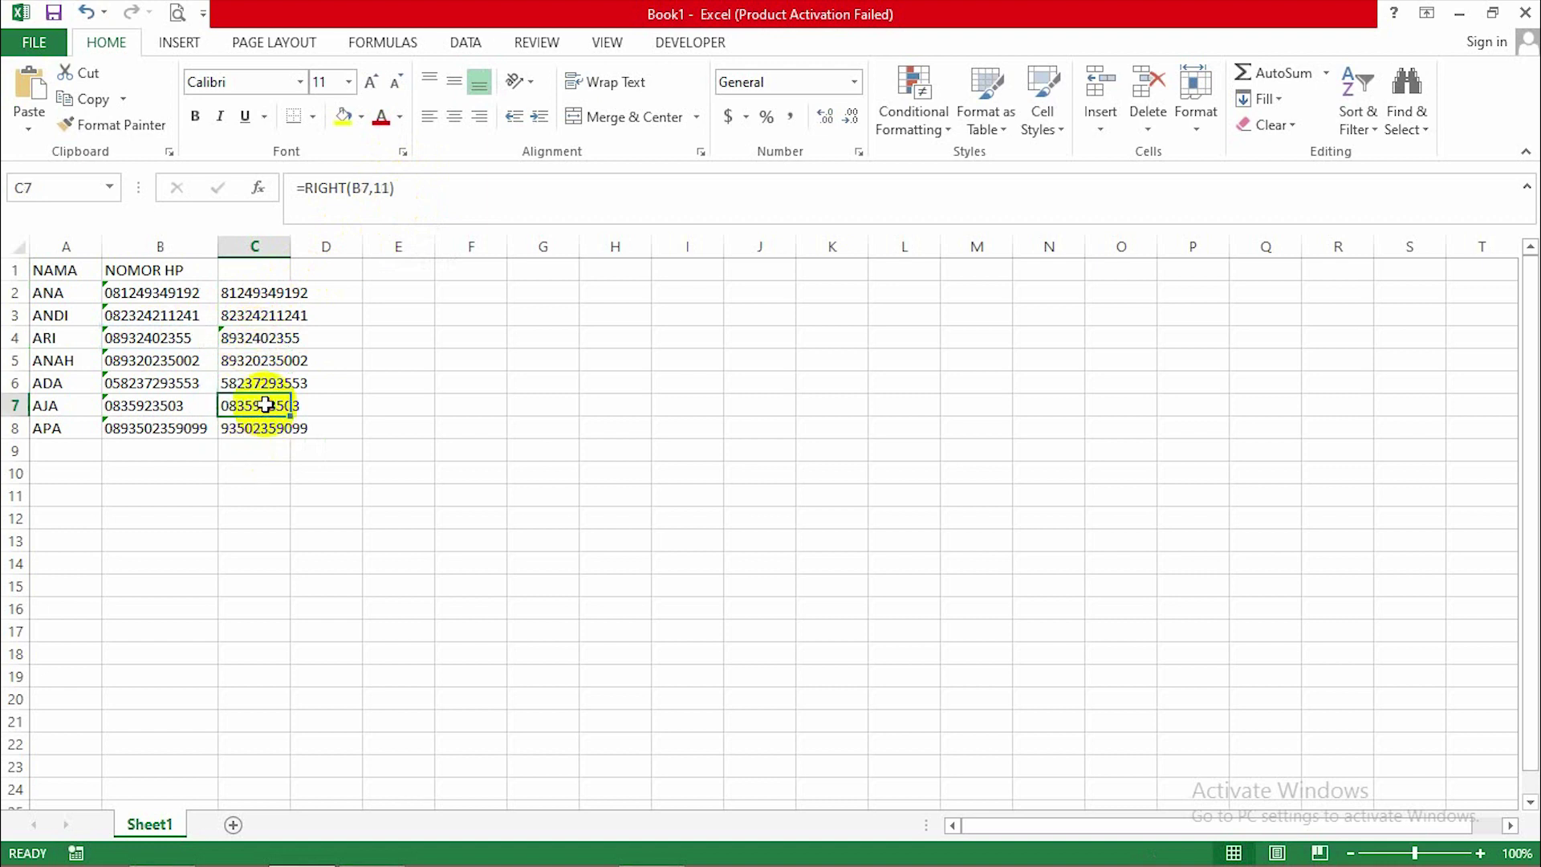
click(398, 193)
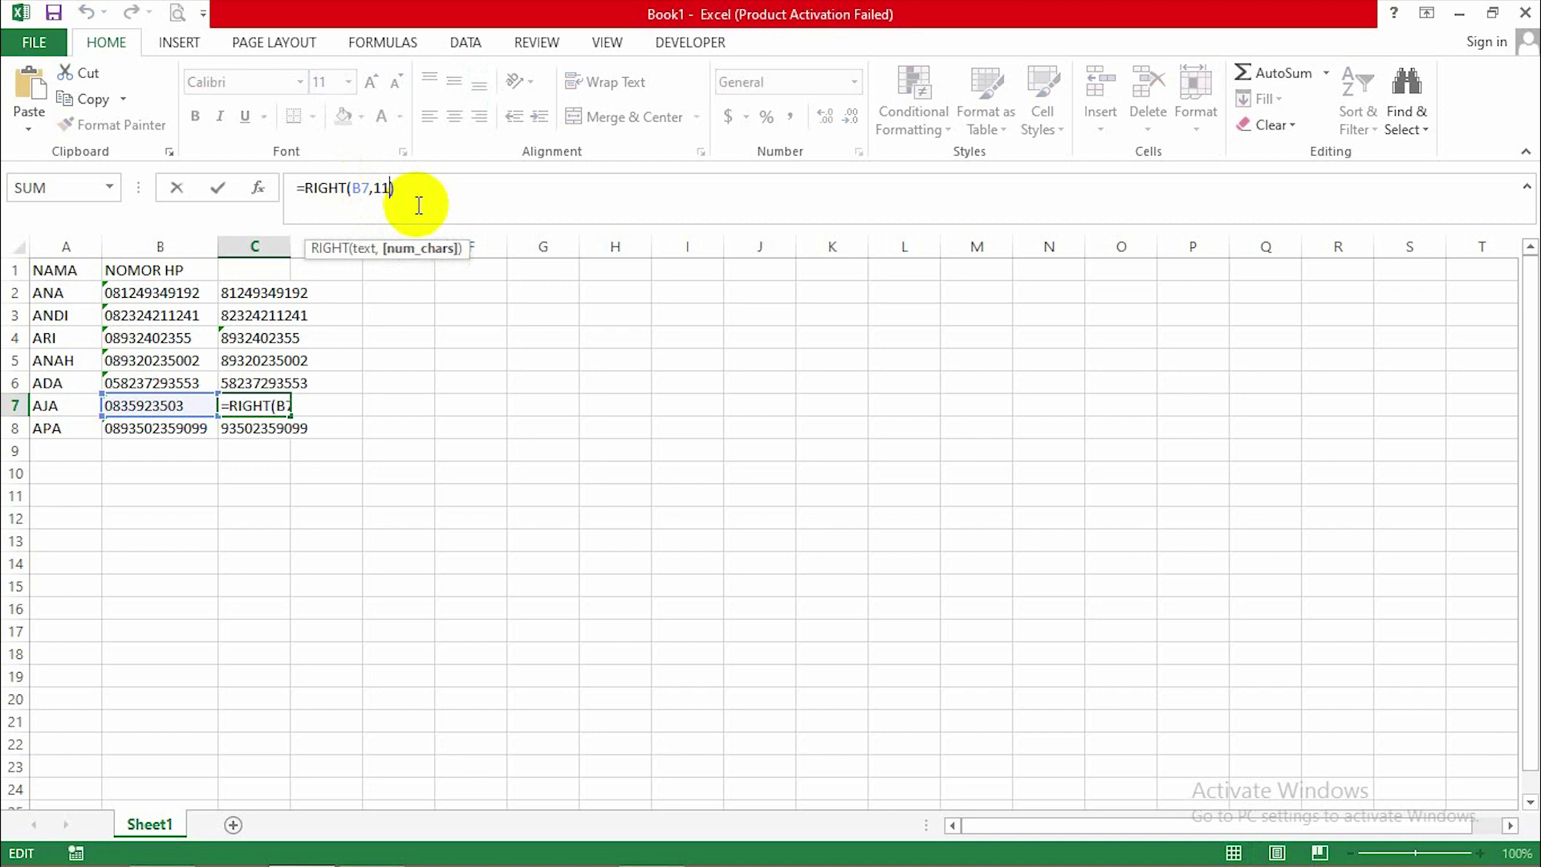
key(BackSpace)
key(BackSpace)
text(9)
key(Return)
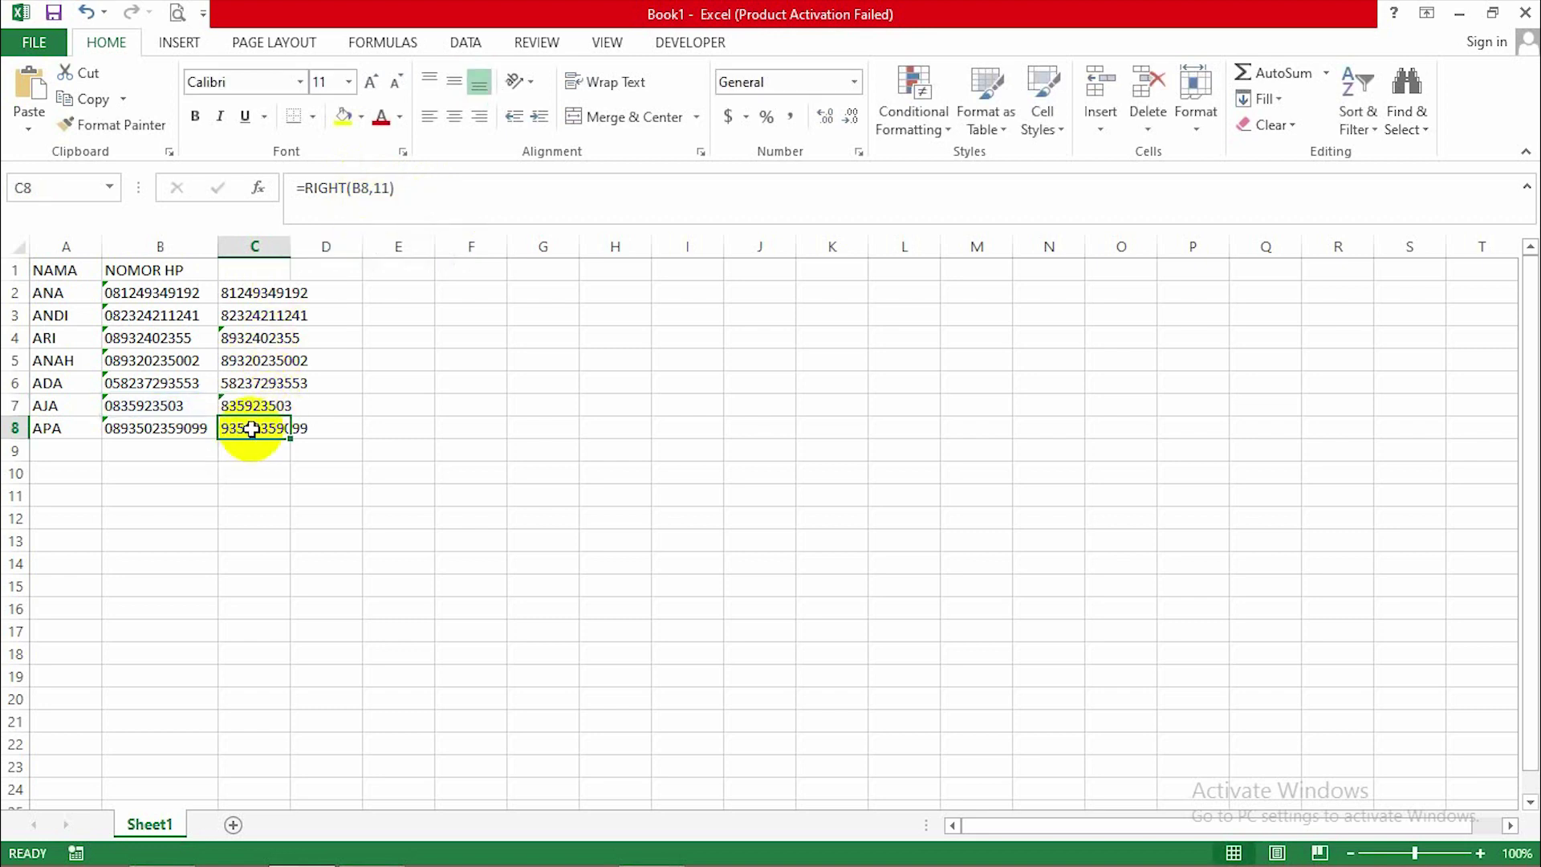
Set the RIGHT formula in C8 to extract 12 characters from the longer phone number in B8
click(391, 191)
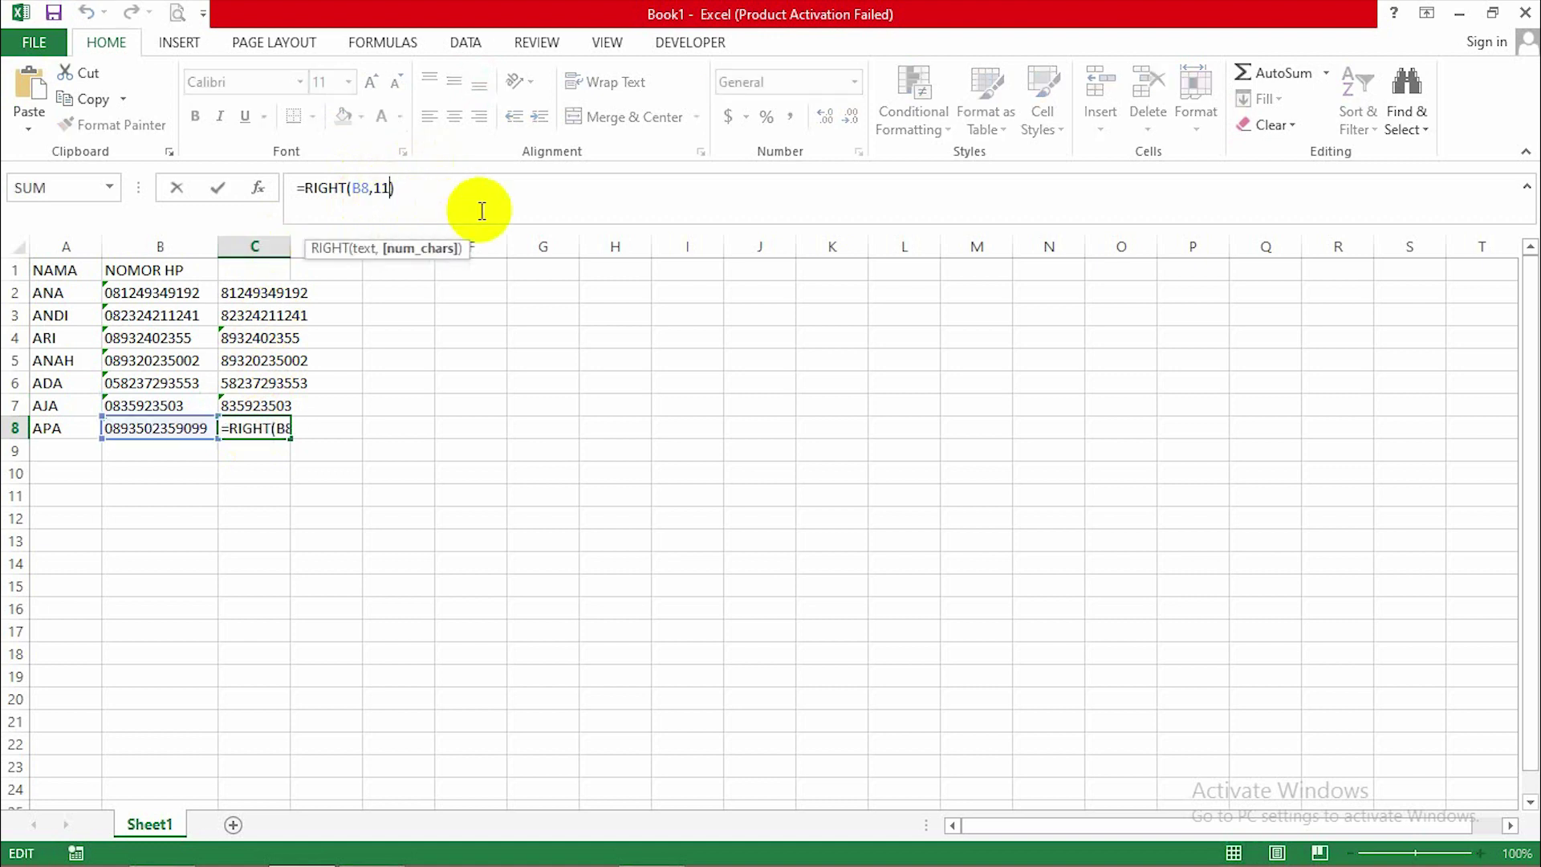
key(BackSpace)
text(2)
key(Return)
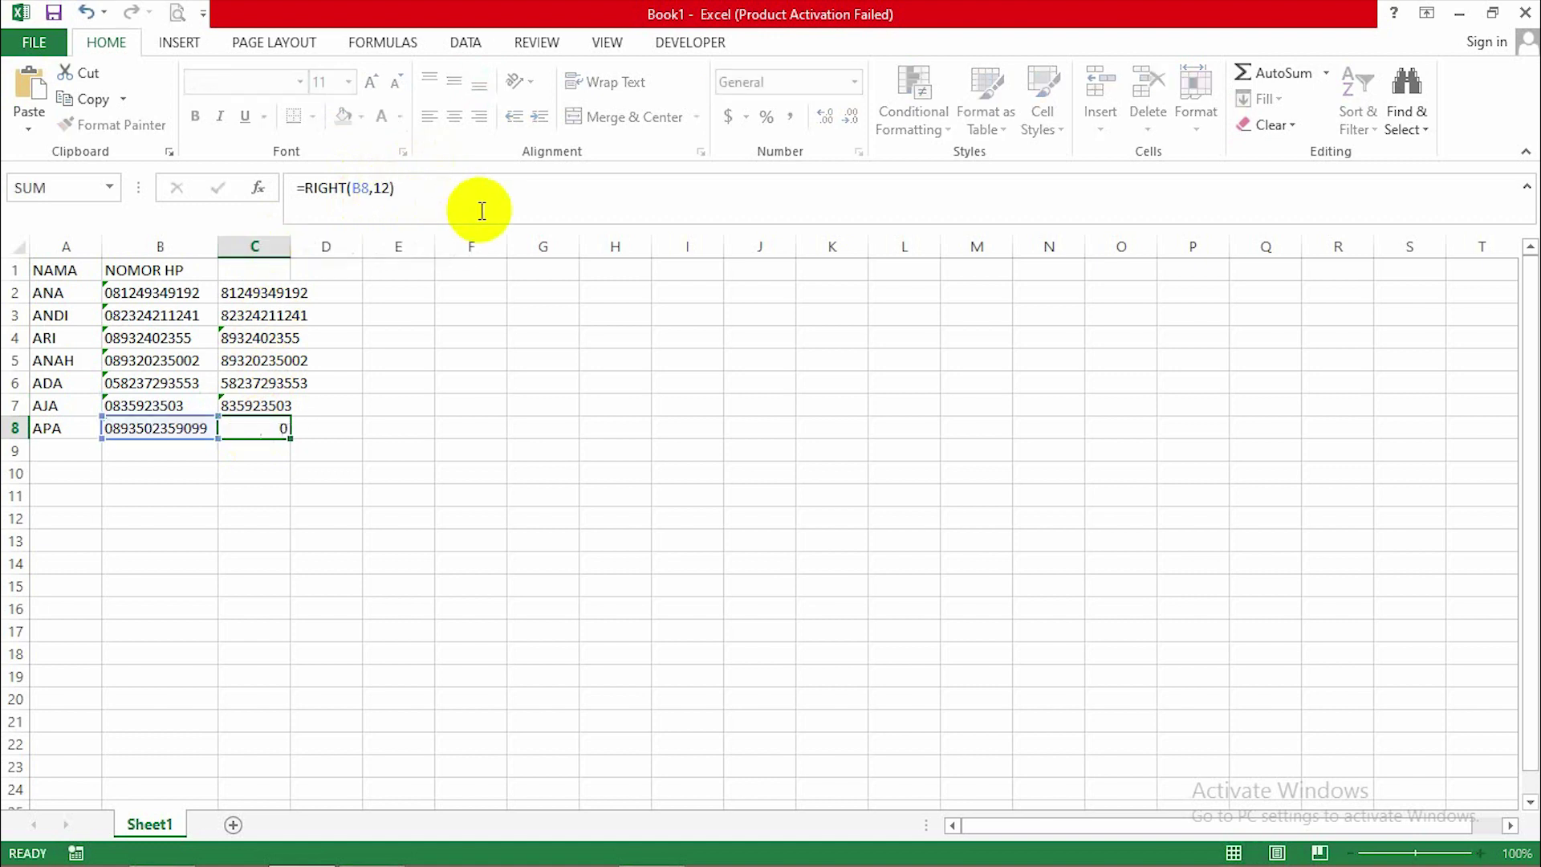
Correct the phone number in B6 by removing the 5 after its leading zero and appending a 9
click(244, 384)
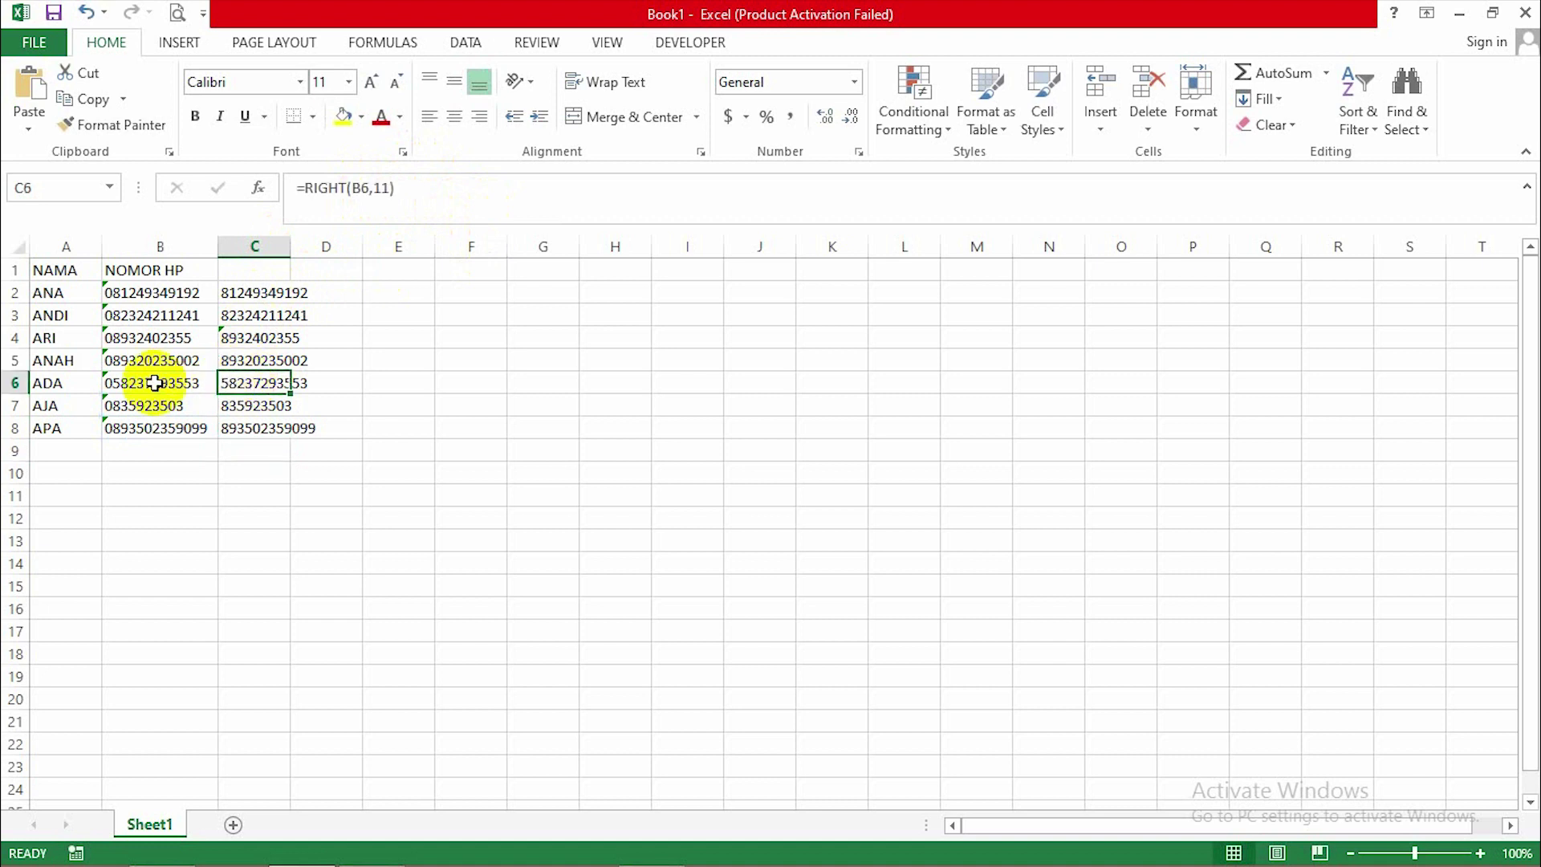
double_click(121, 383)
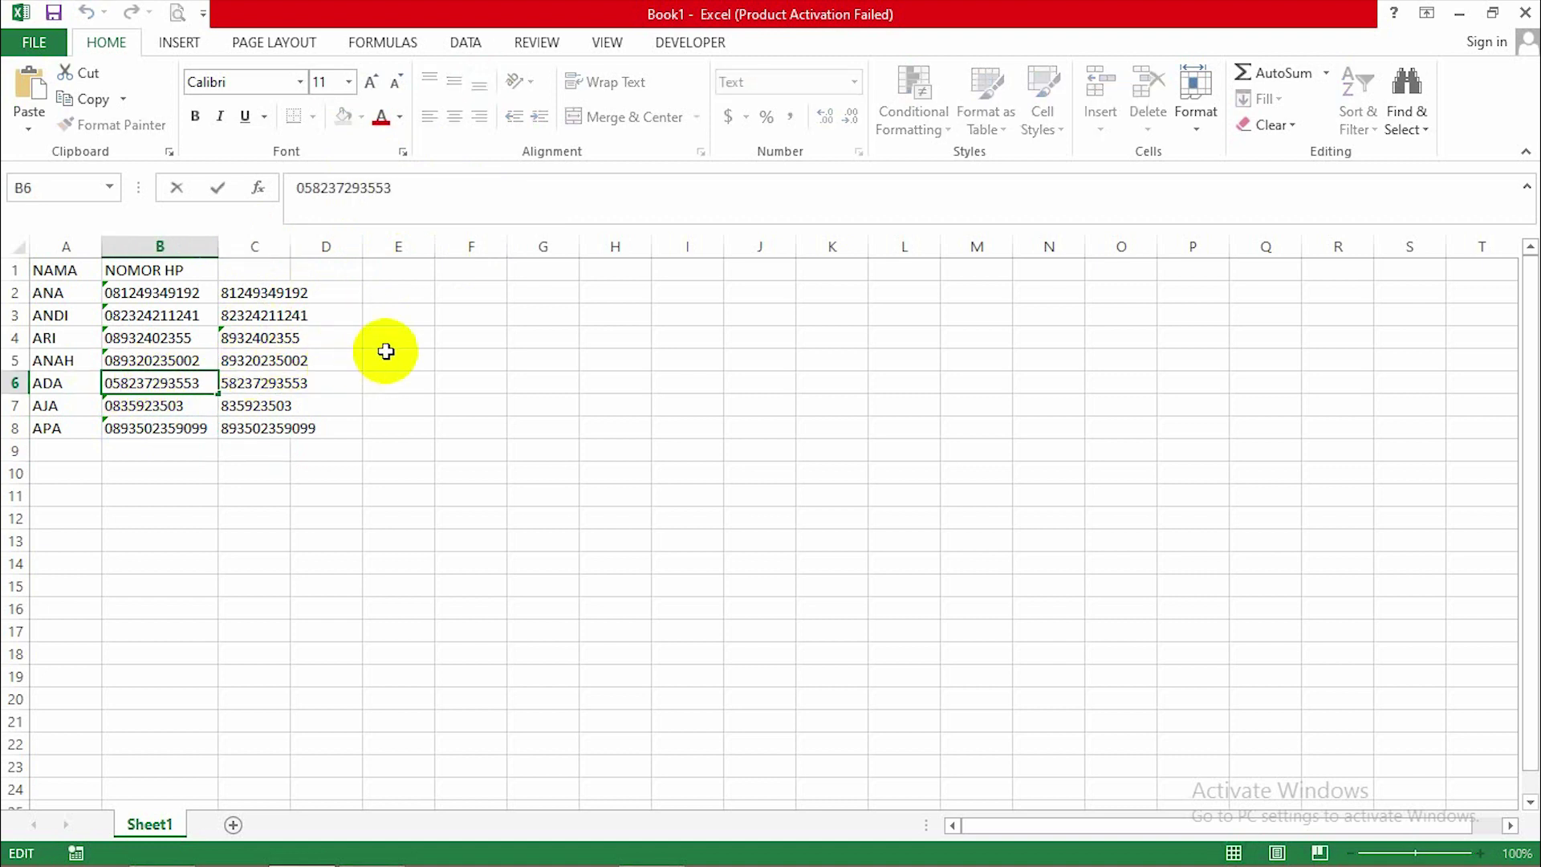
key(BackSpace)
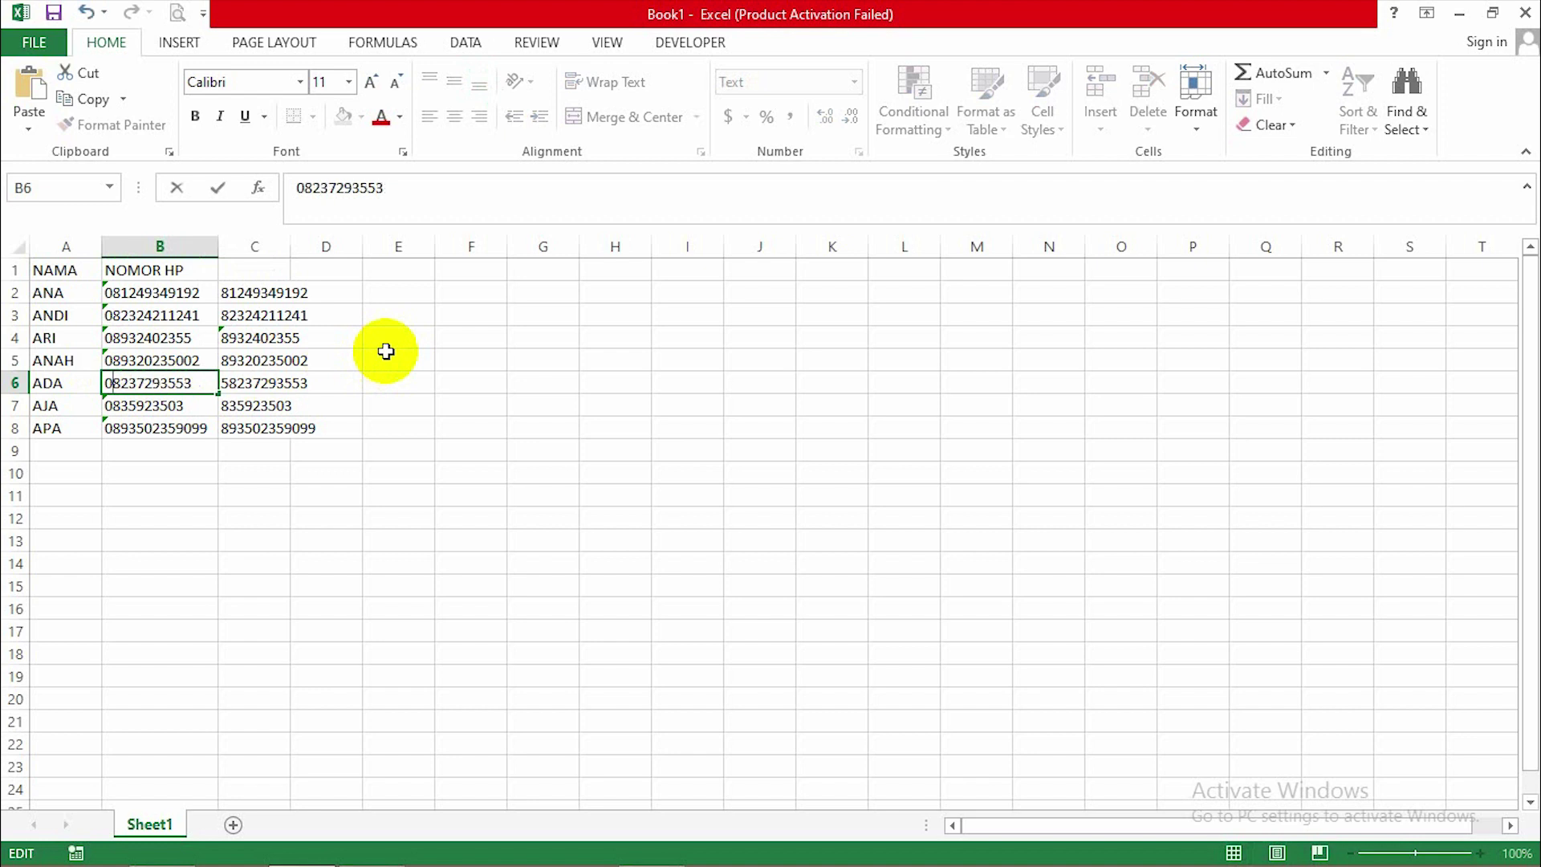
click(198, 383)
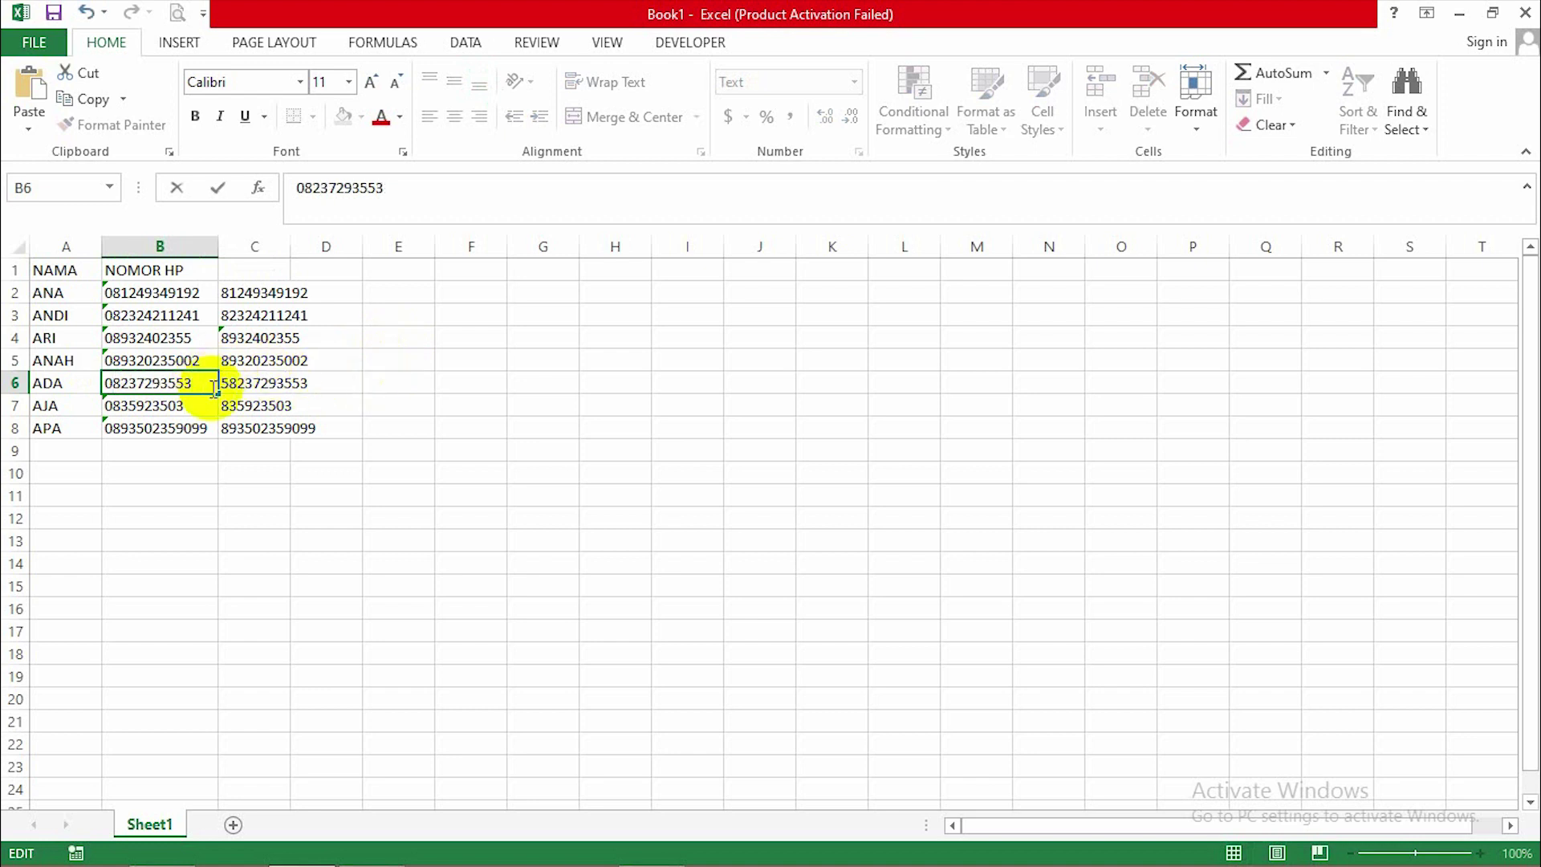
text(9)
key(Return)
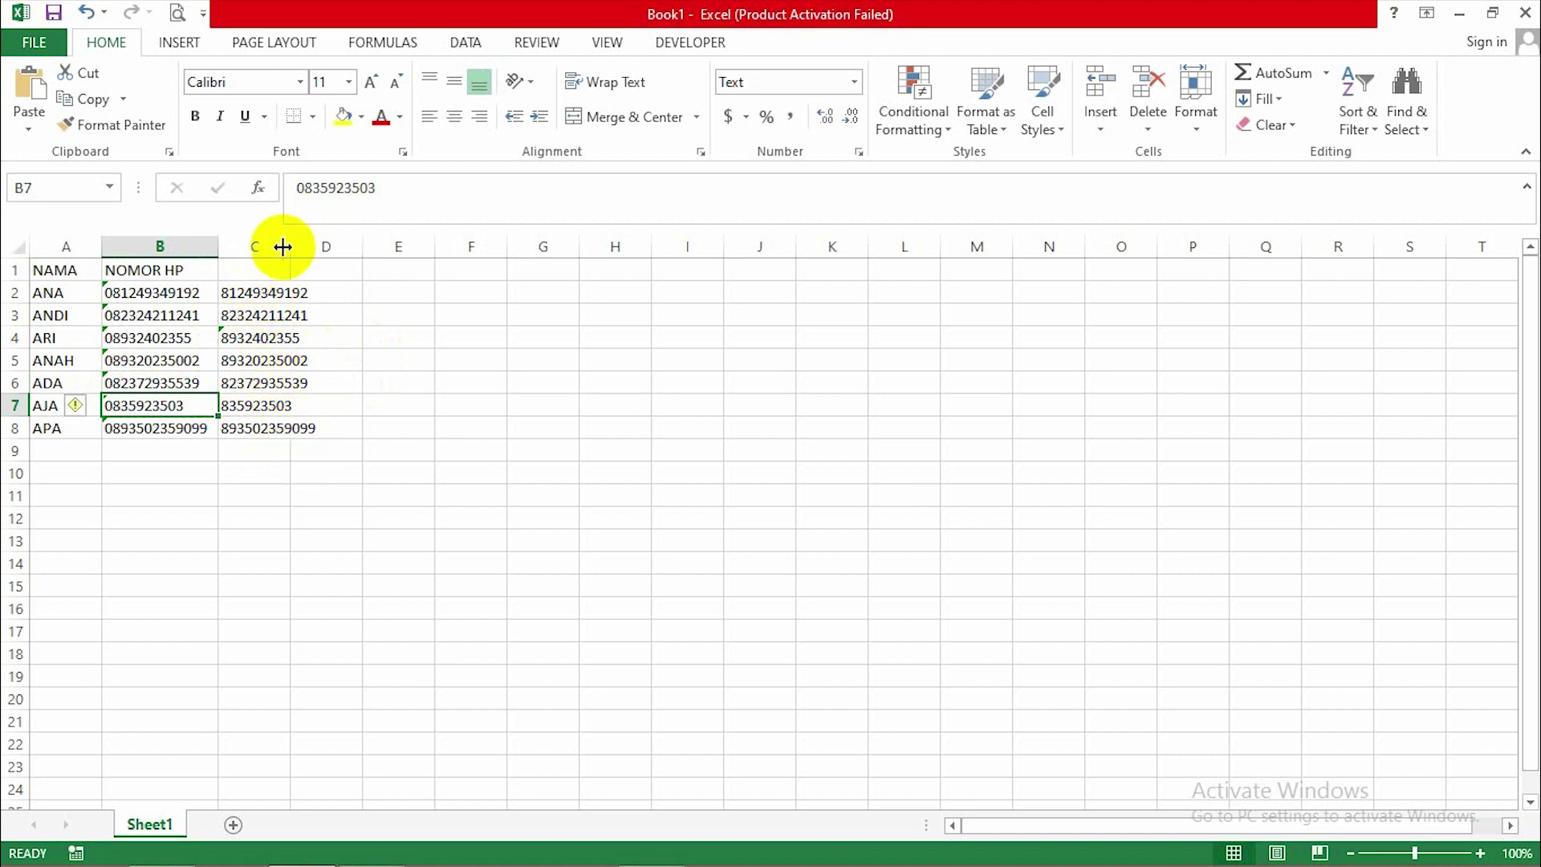
Widen column C to fit the stripped numbers and enter the country code 62 in D2
drag(283, 247, 349, 246)
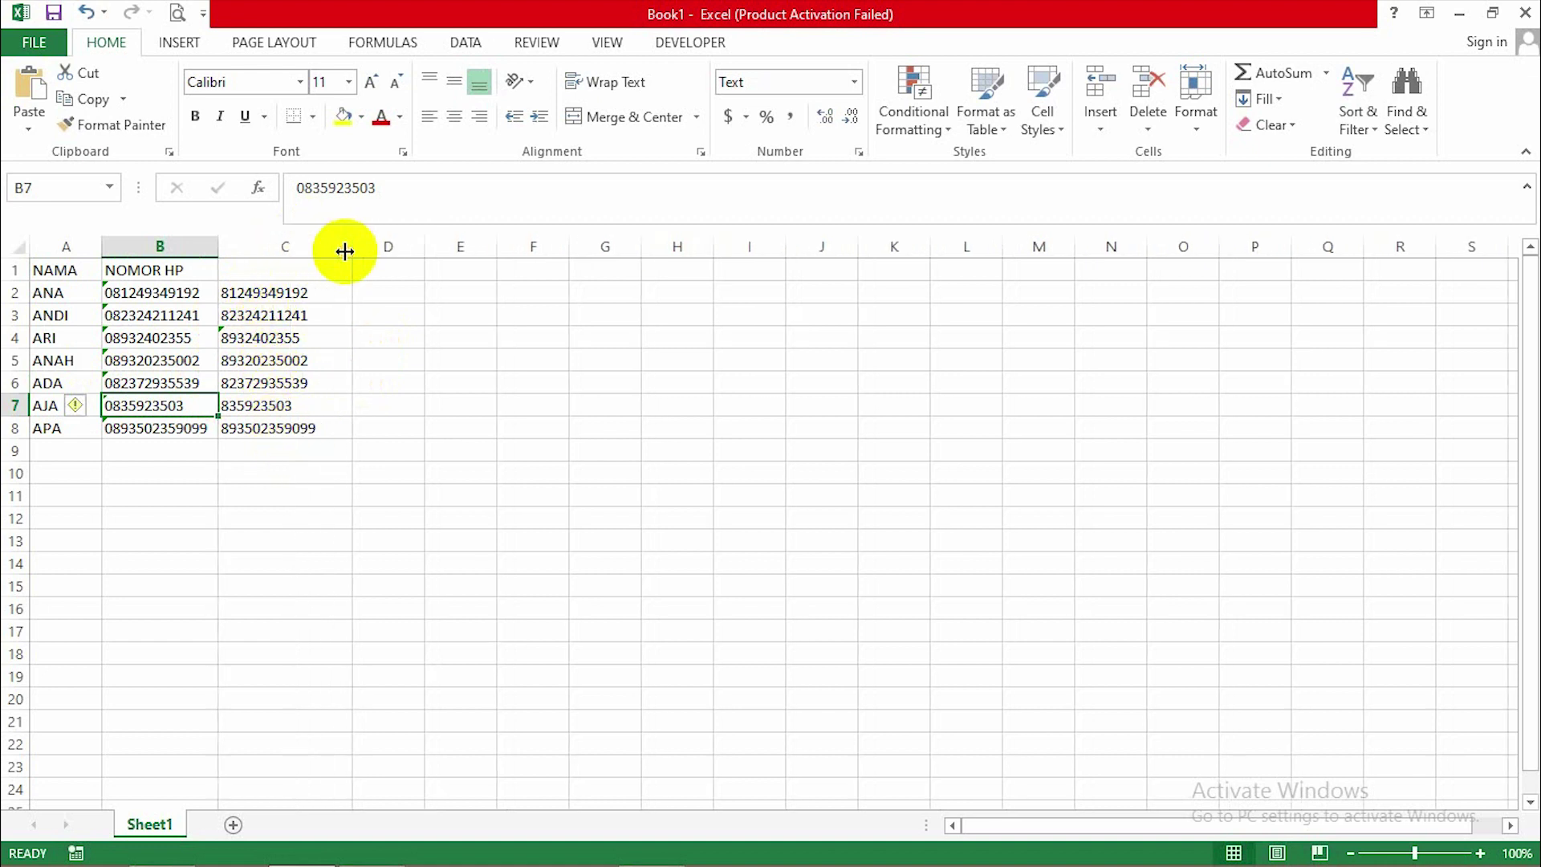
click(404, 289)
text(6)
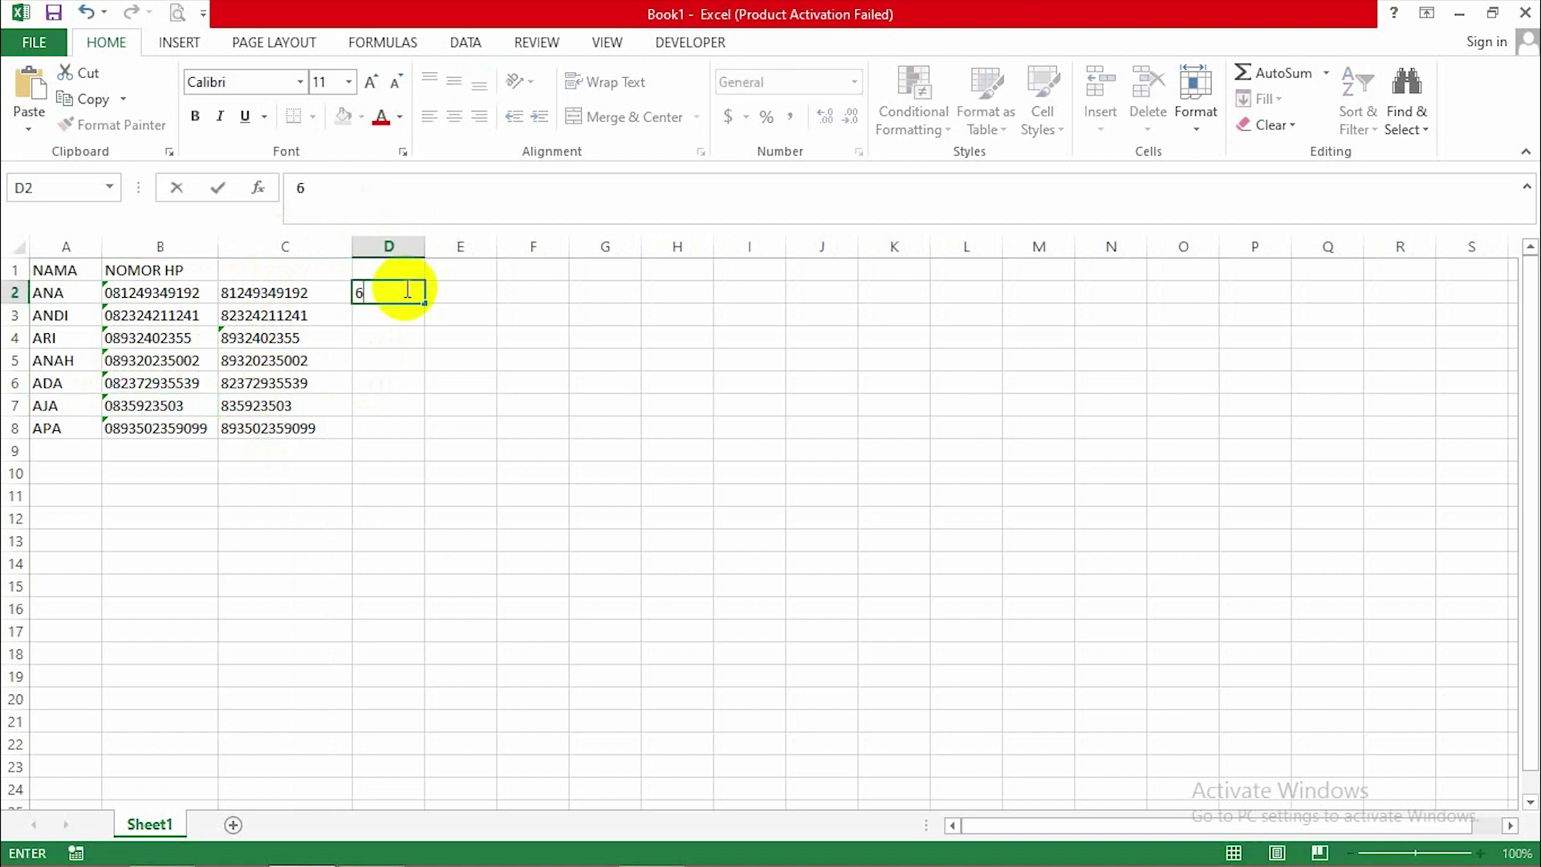
key(Return)
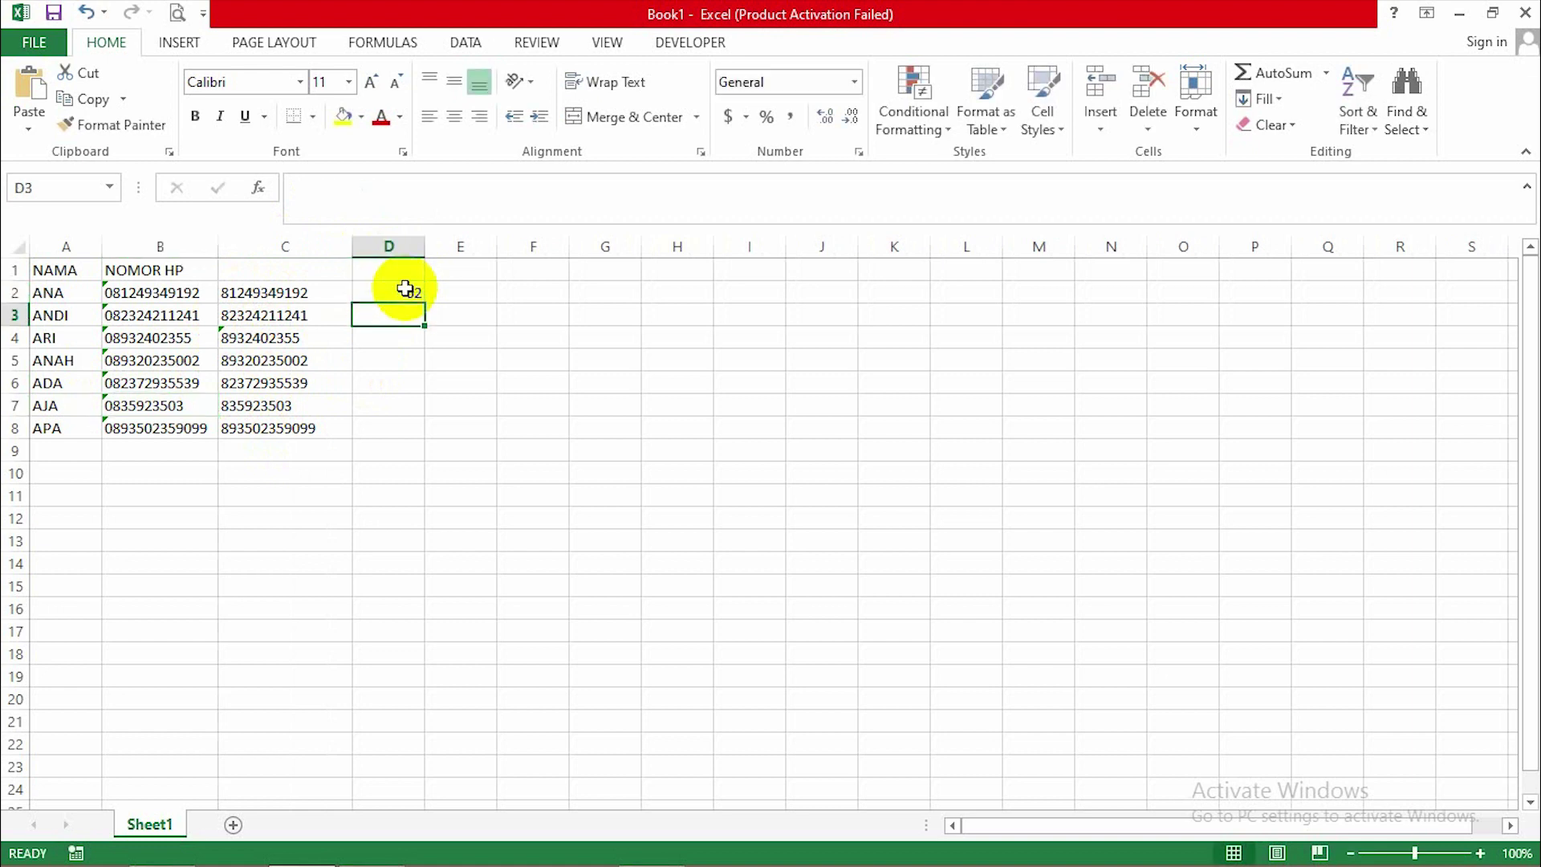
Copy the country code from D2 and paste it as values into D3:D8
click(404, 289)
right_click(406, 291)
click(420, 334)
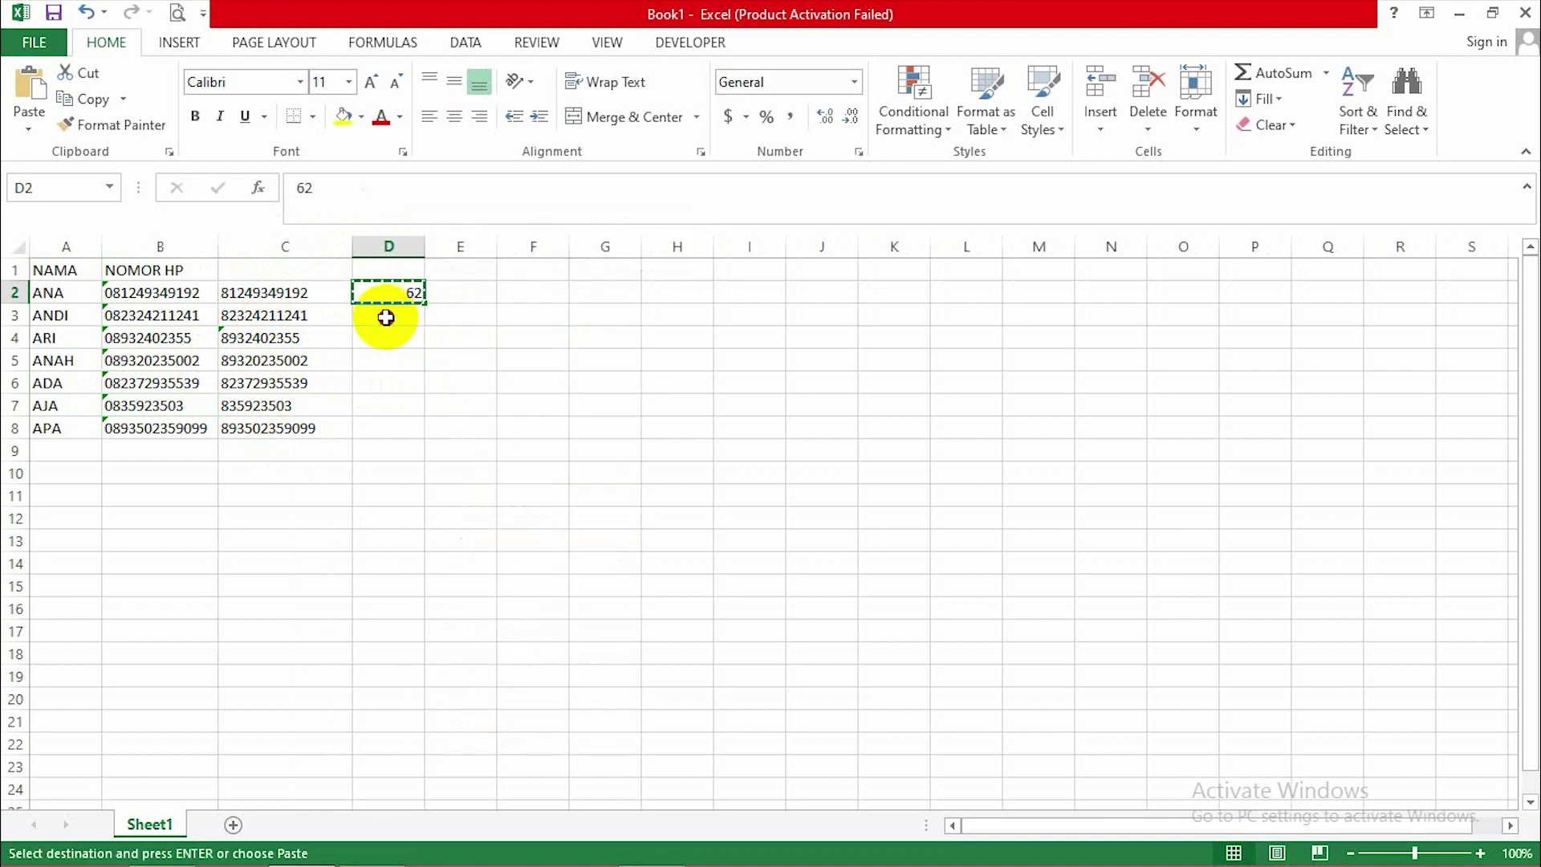
drag(386, 318, 375, 430)
right_click(383, 402)
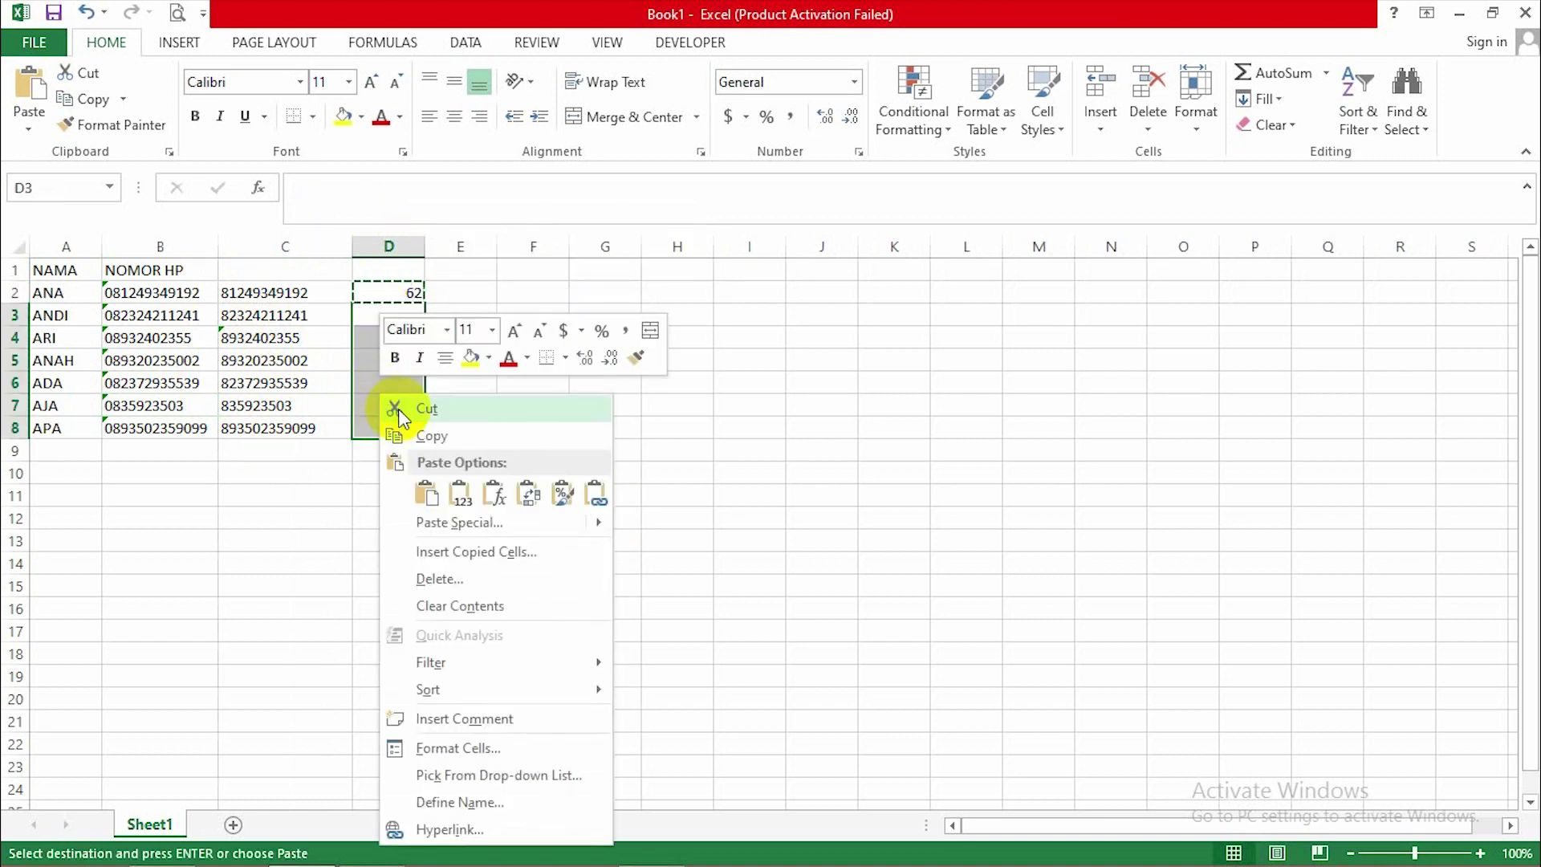
click(462, 494)
Join the country code and stripped phone number in E2 with =CONCATENATE(D2,C2)
click(471, 274)
click(470, 290)
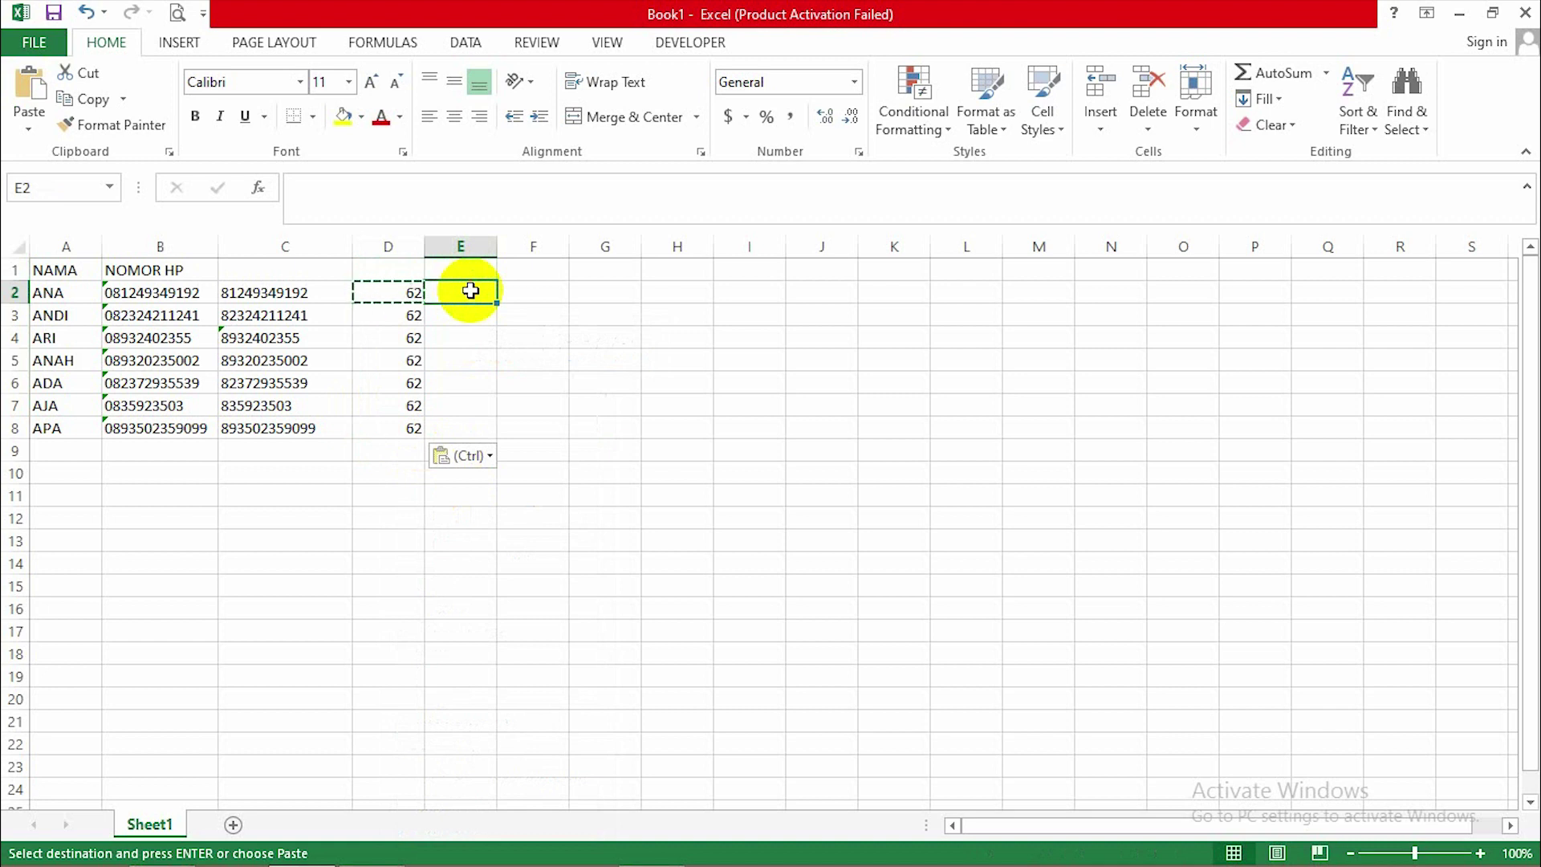
text(=CO)
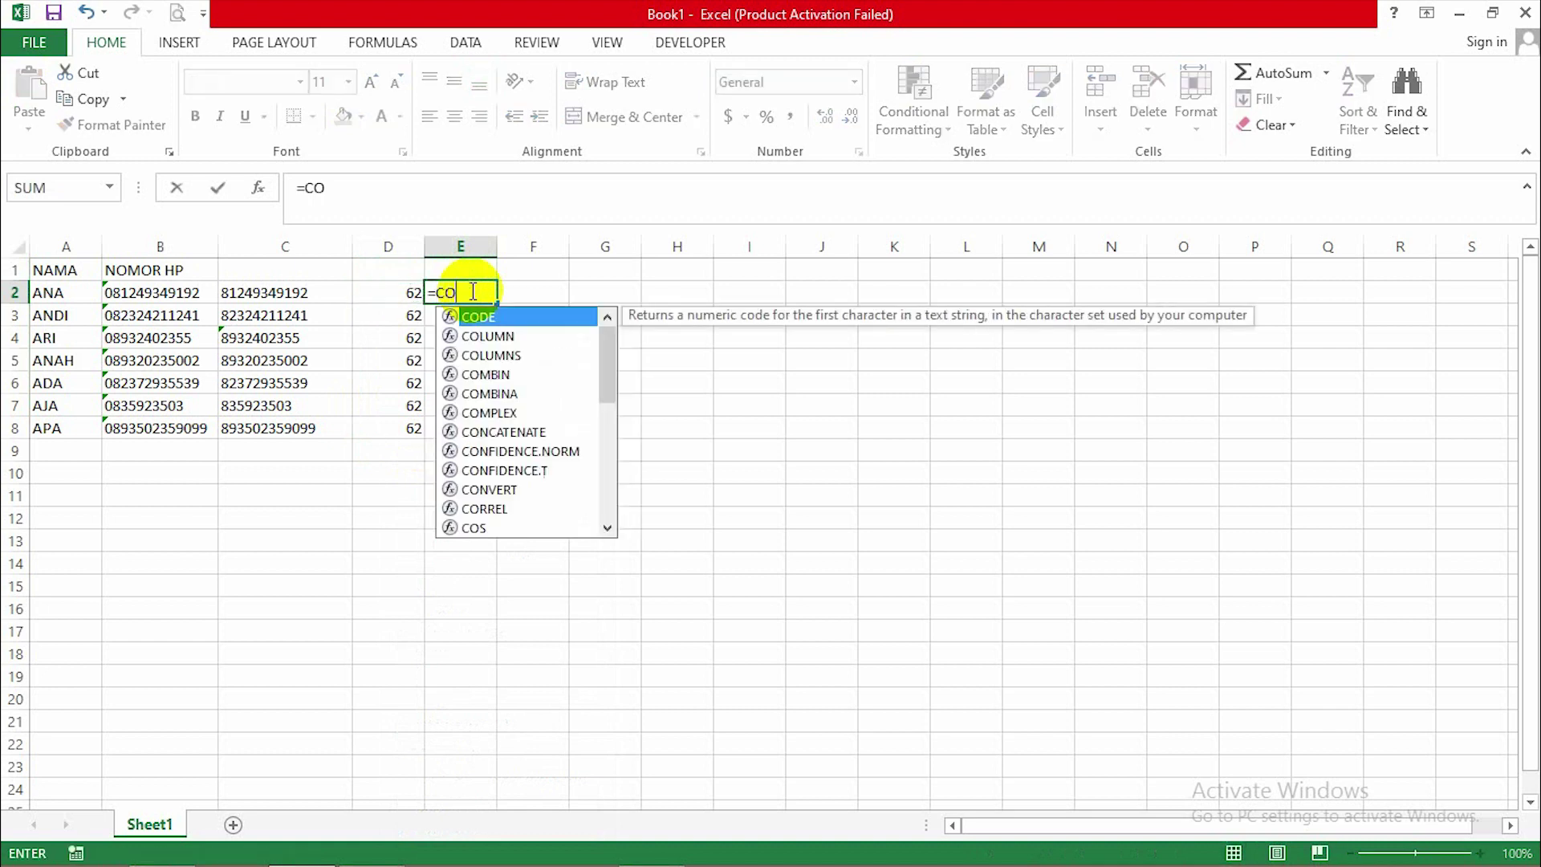
text(NCATENATE()
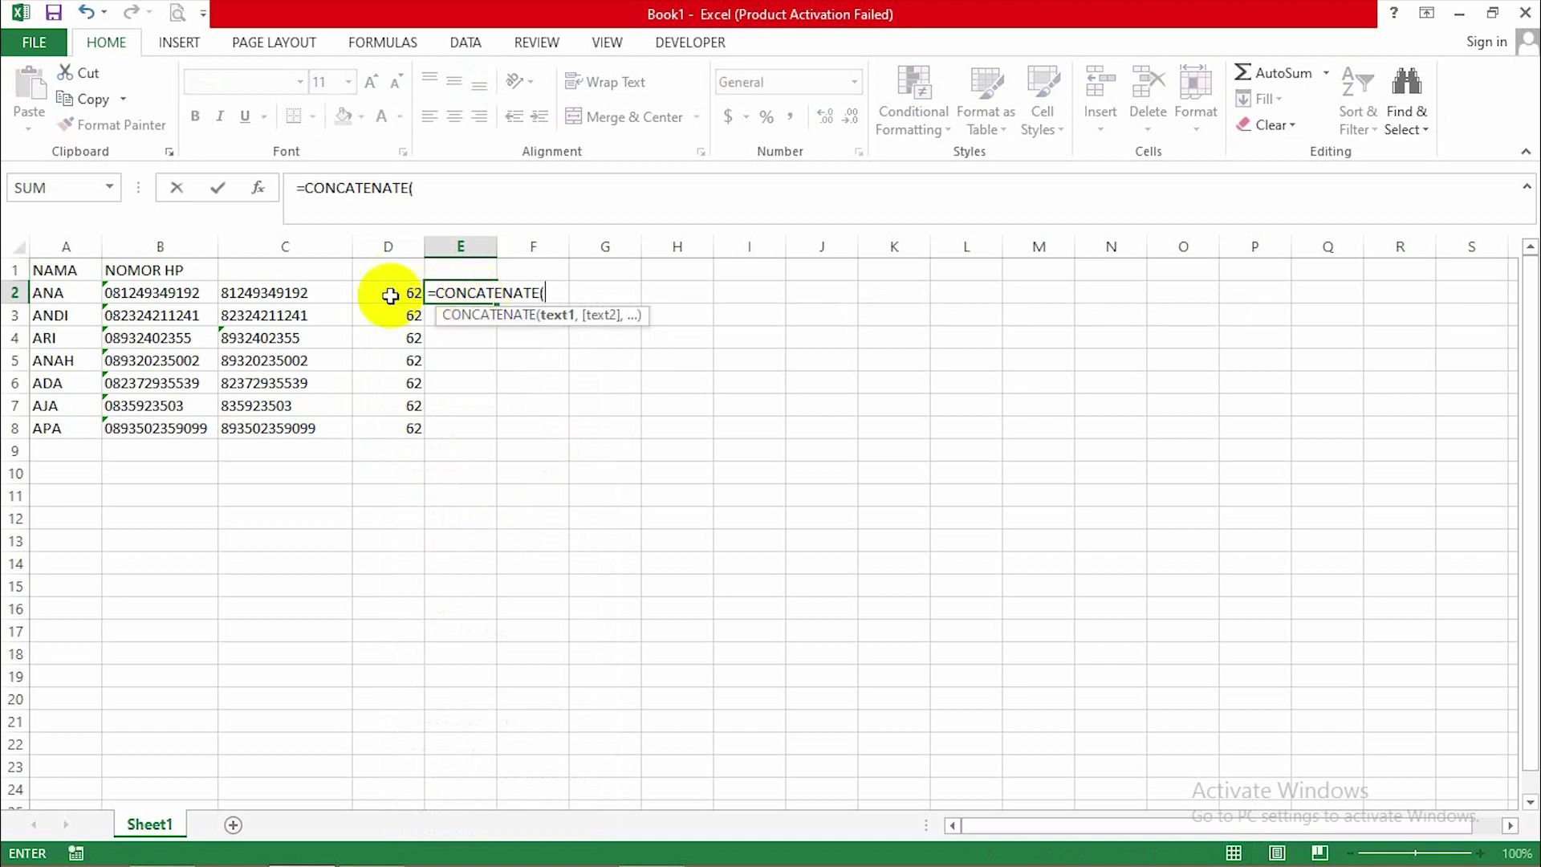
click(386, 293)
text(,)
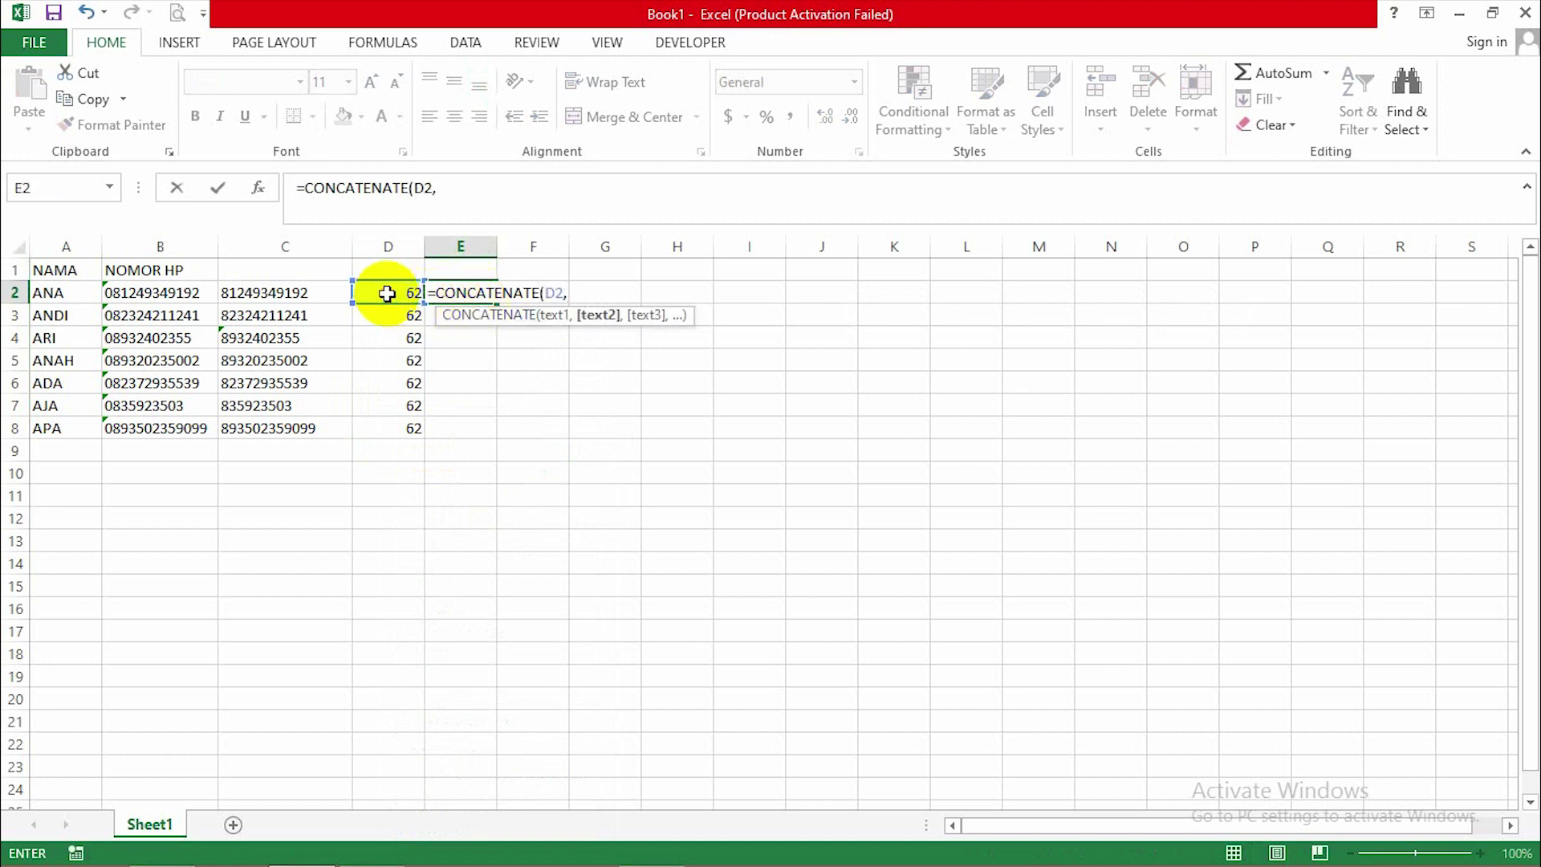
click(308, 297)
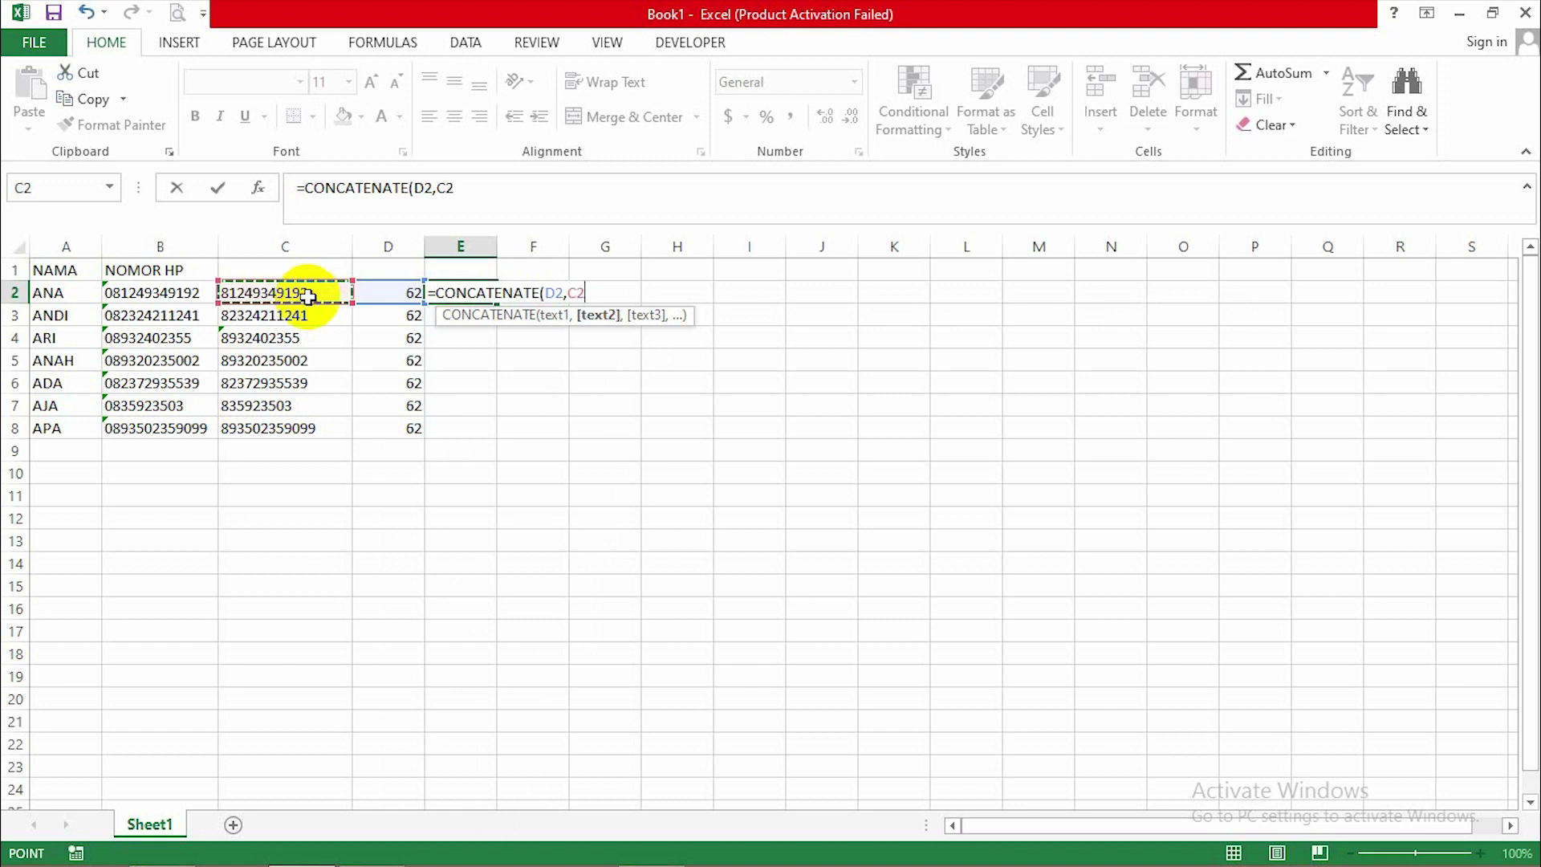
key(ctrl+Return)
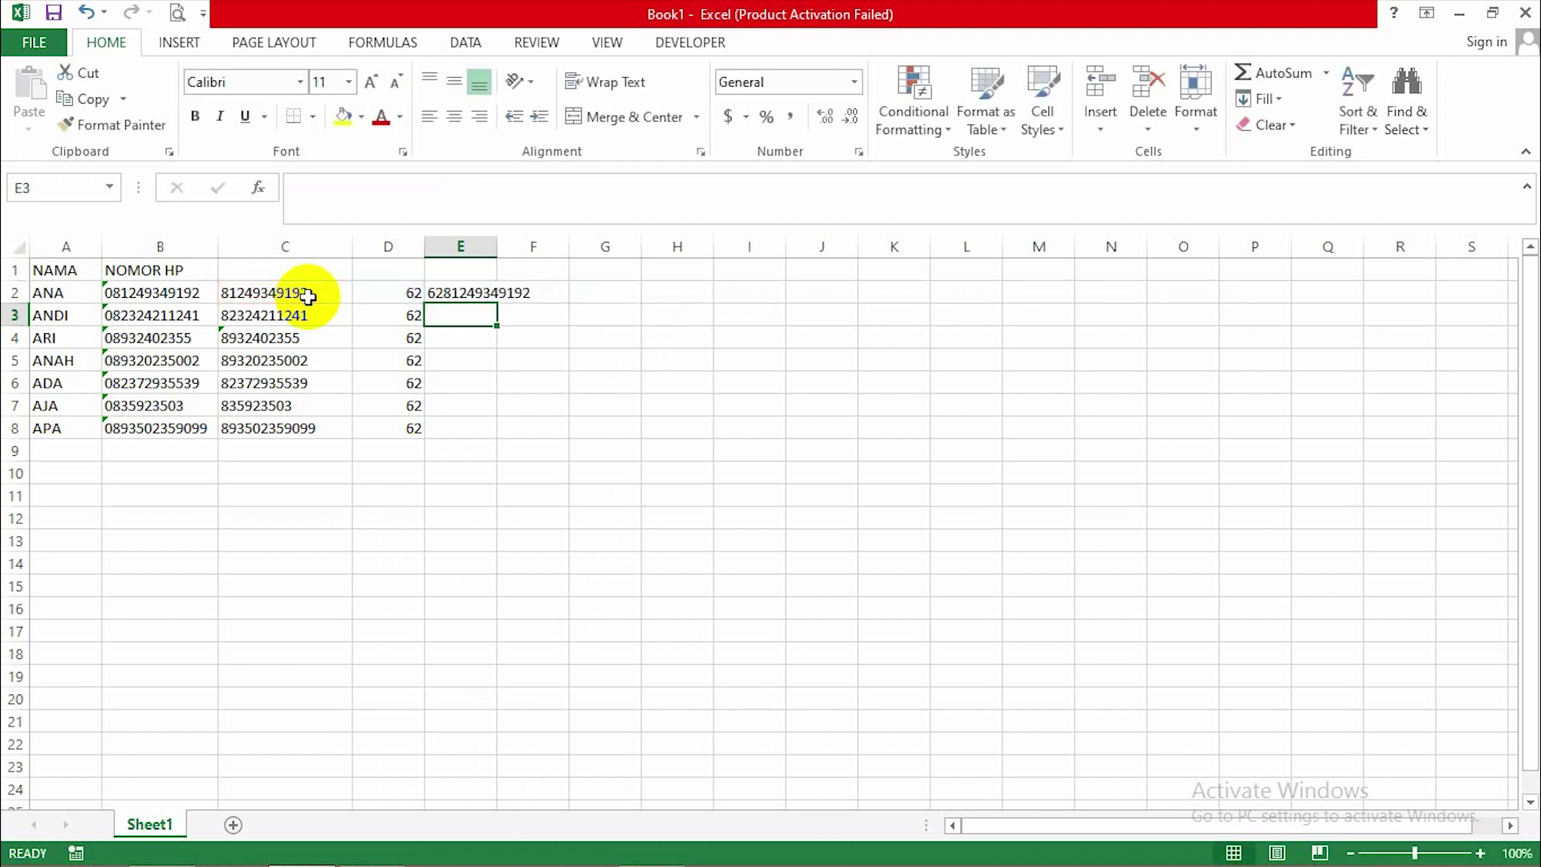
Fill the E2 formula down to E8 and paste column E over column B as values
click(485, 292)
drag(498, 303, 485, 427)
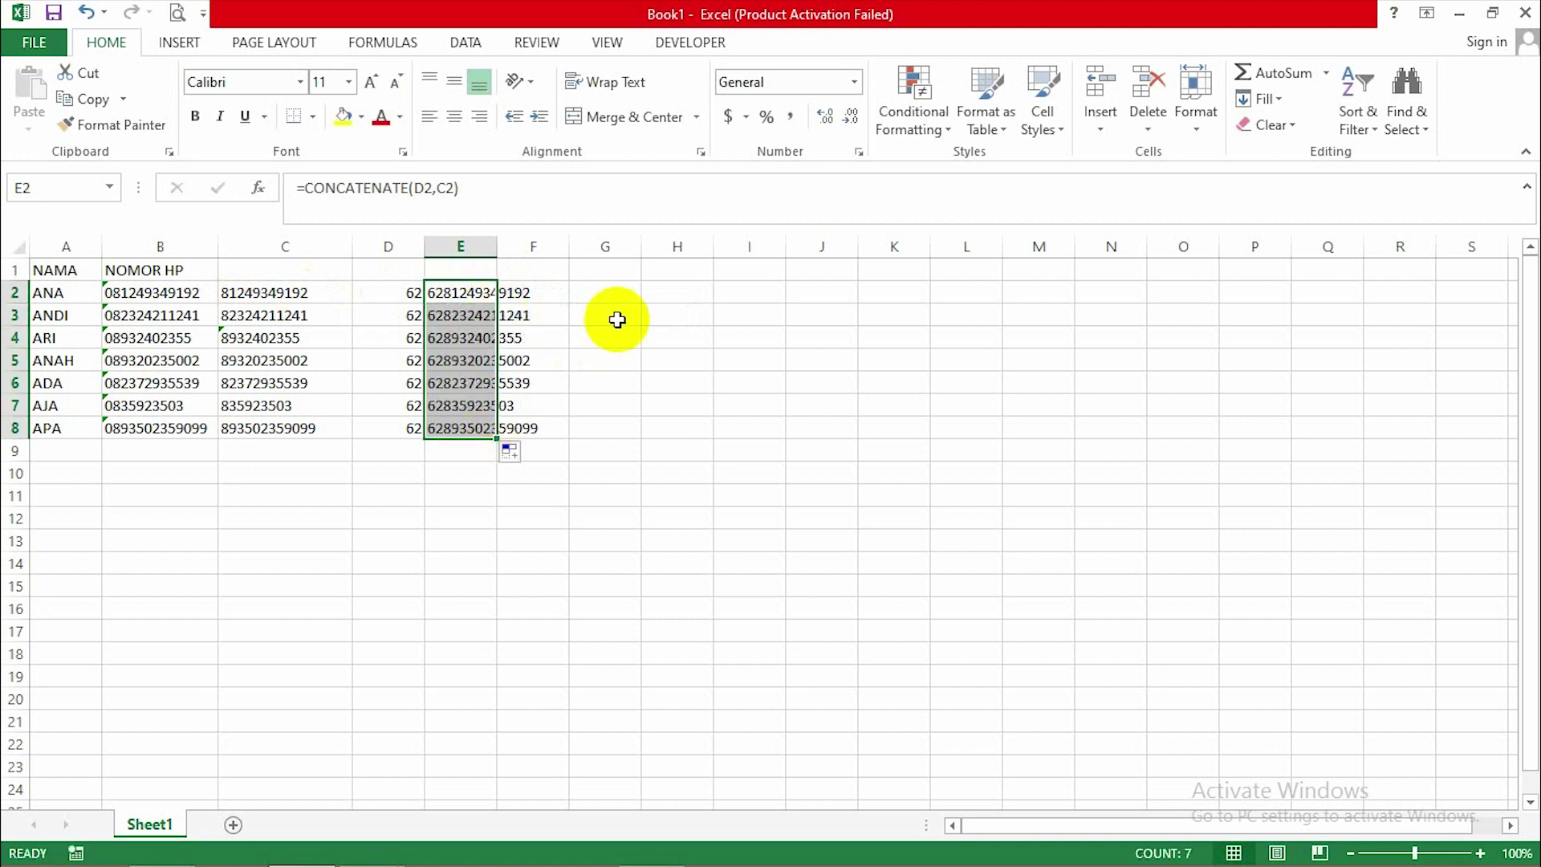
click(472, 245)
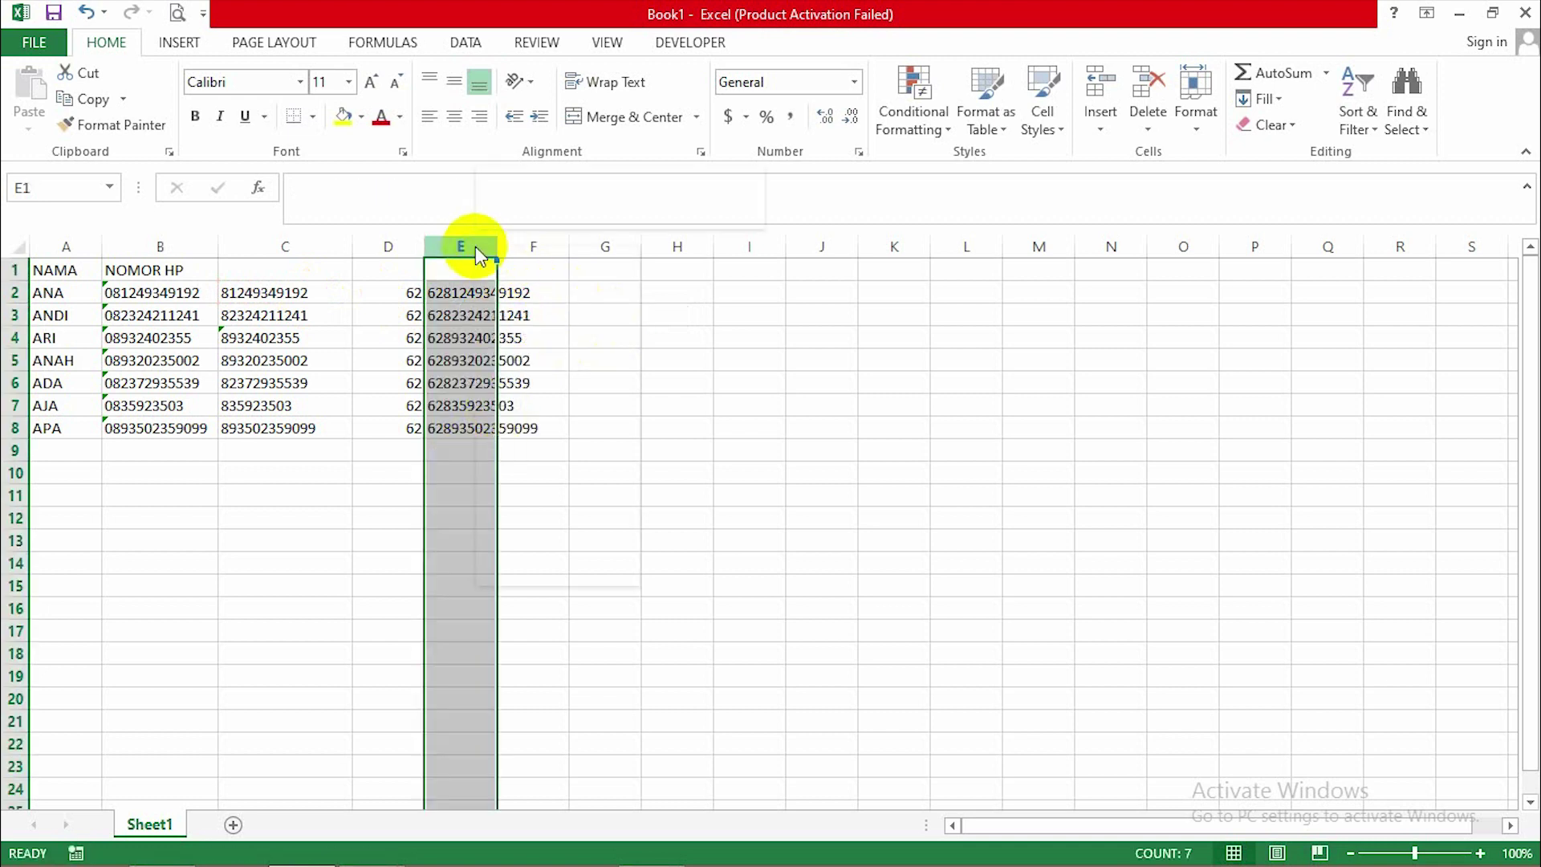
right_click(475, 247)
click(523, 287)
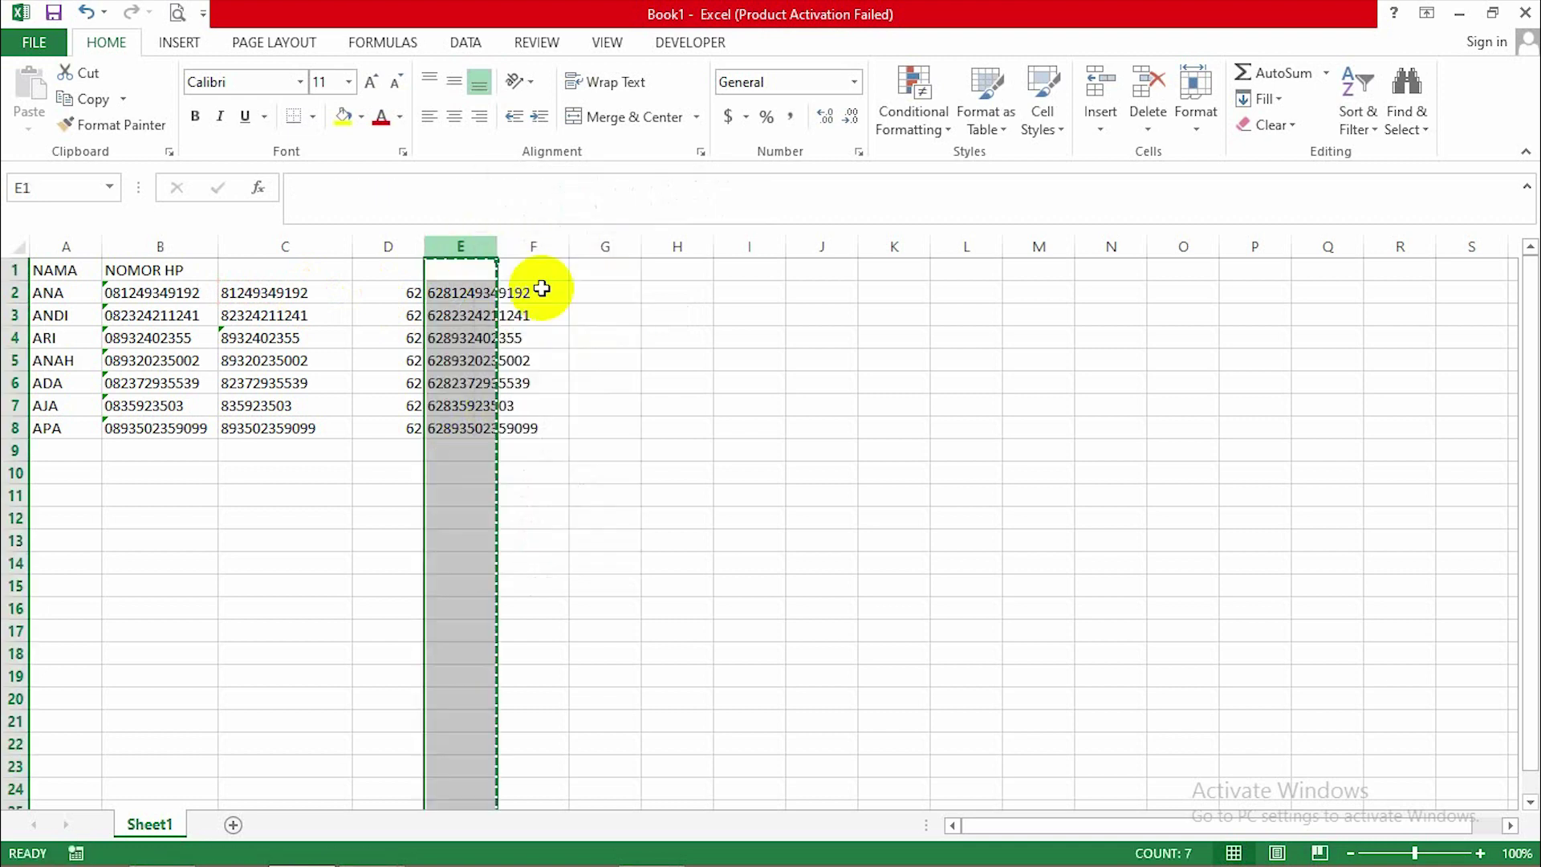
right_click(162, 250)
click(244, 355)
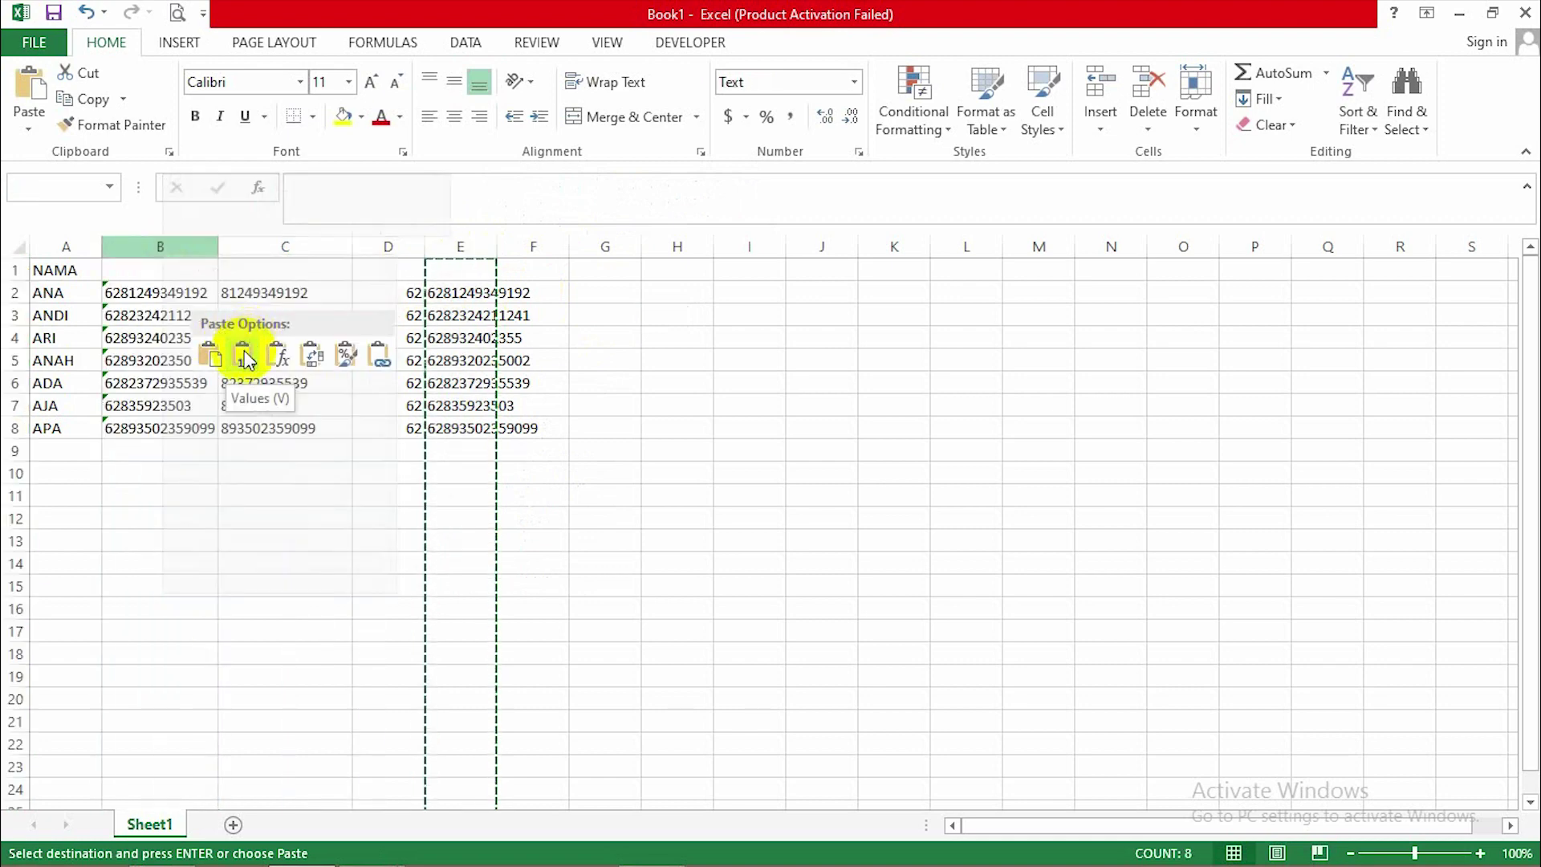
Delete the helper columns C to F and the header row 1
drag(285, 244, 516, 241)
right_click(463, 290)
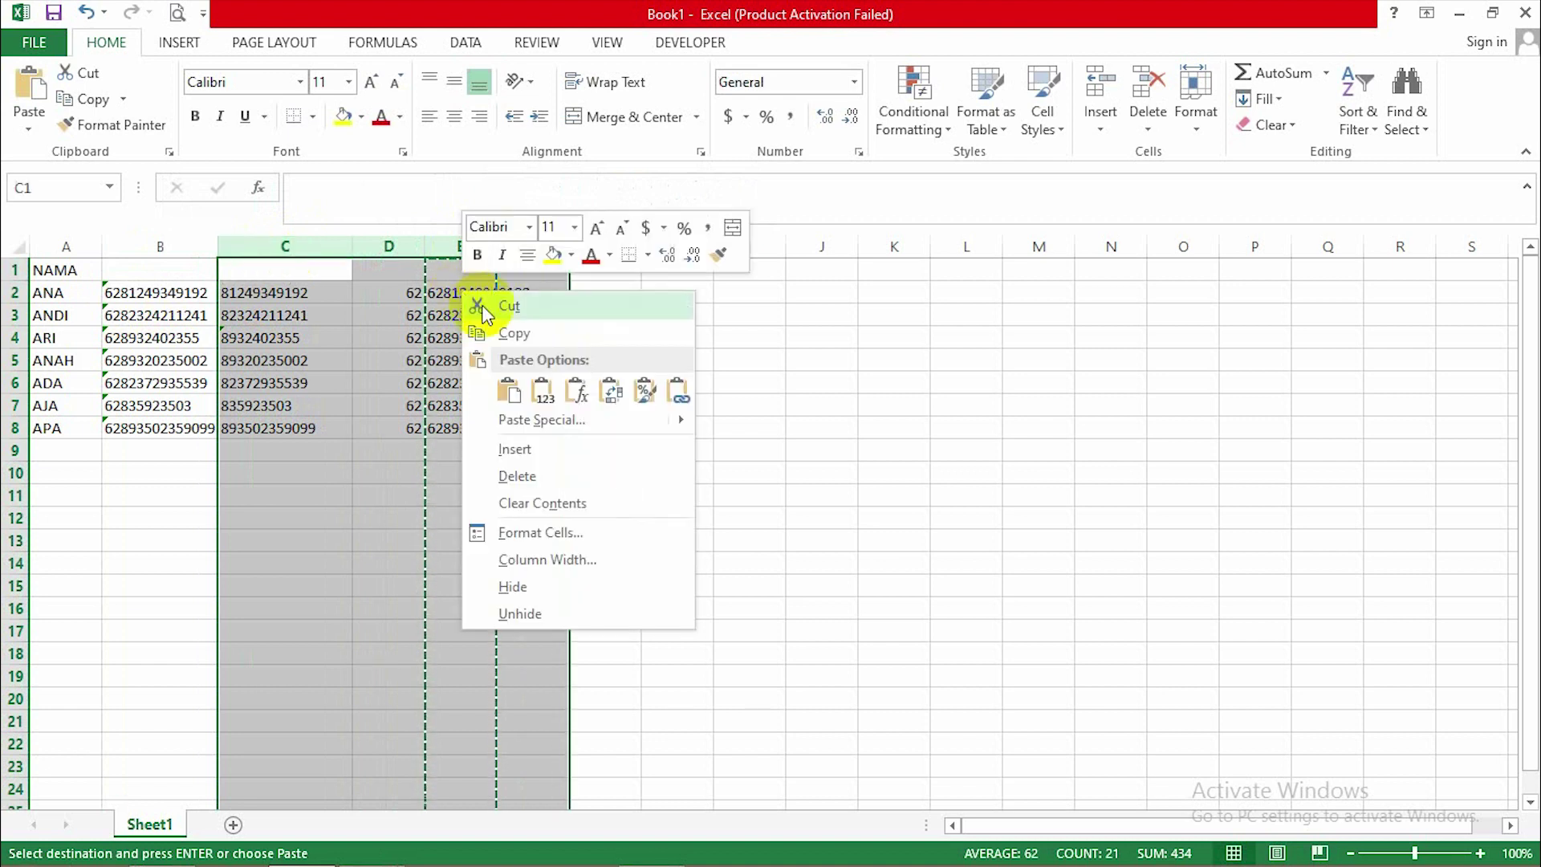
click(532, 475)
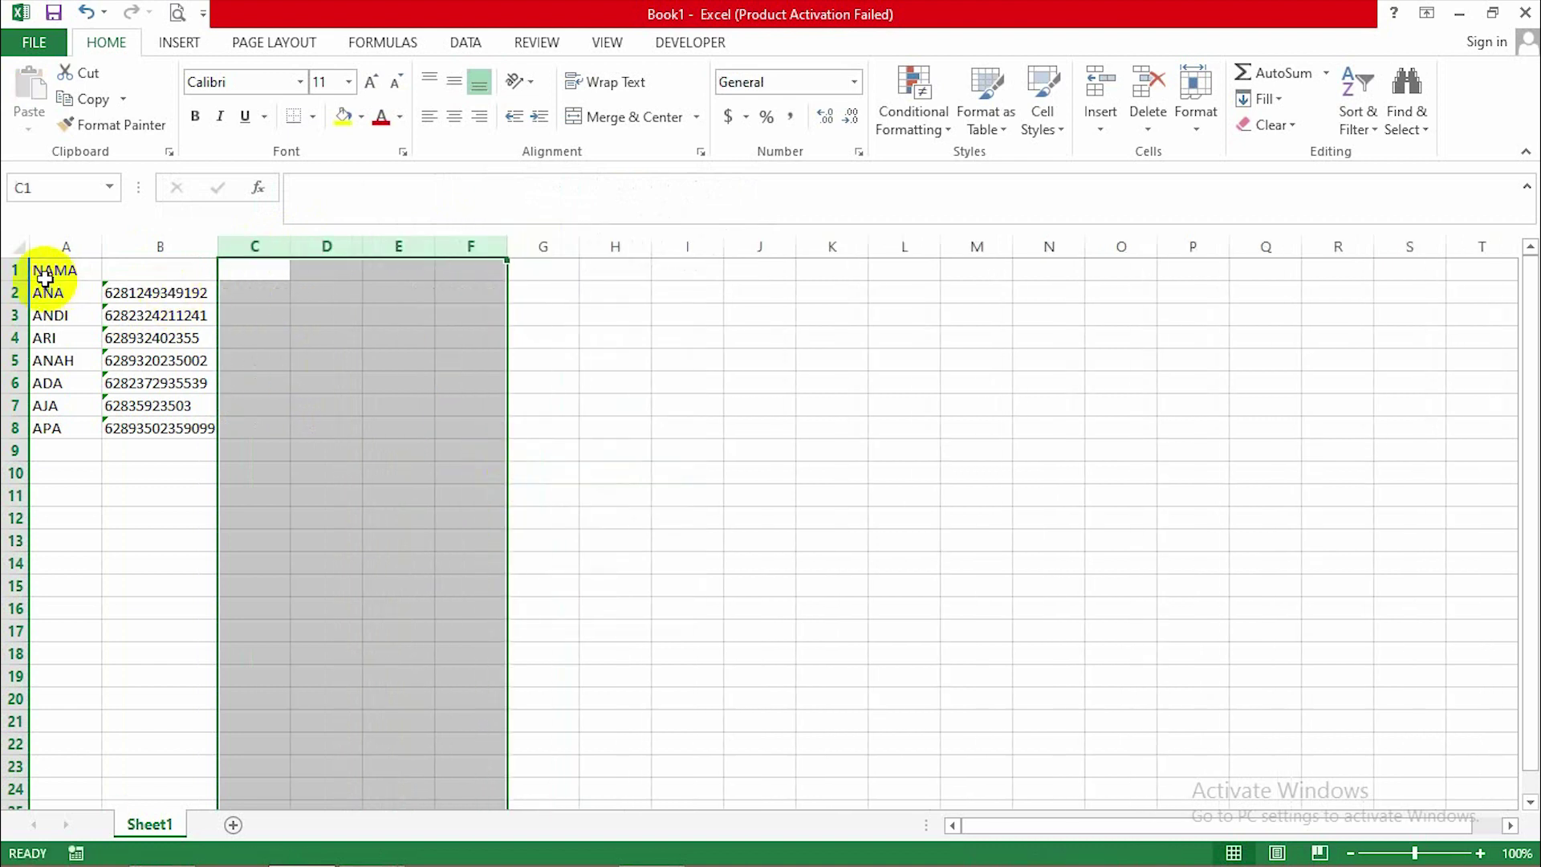
click(14, 270)
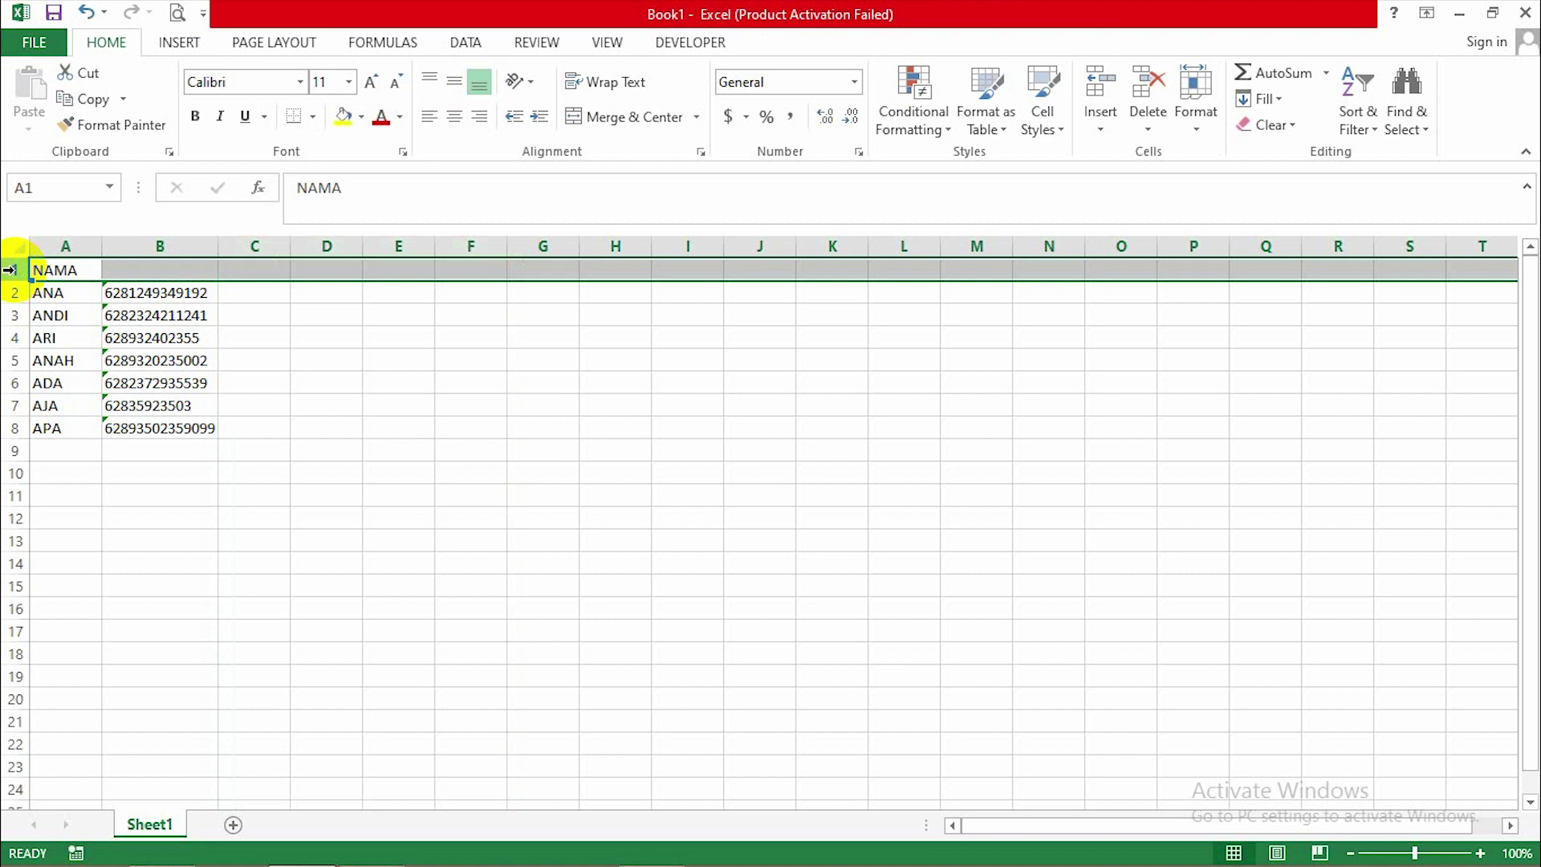
right_click(13, 270)
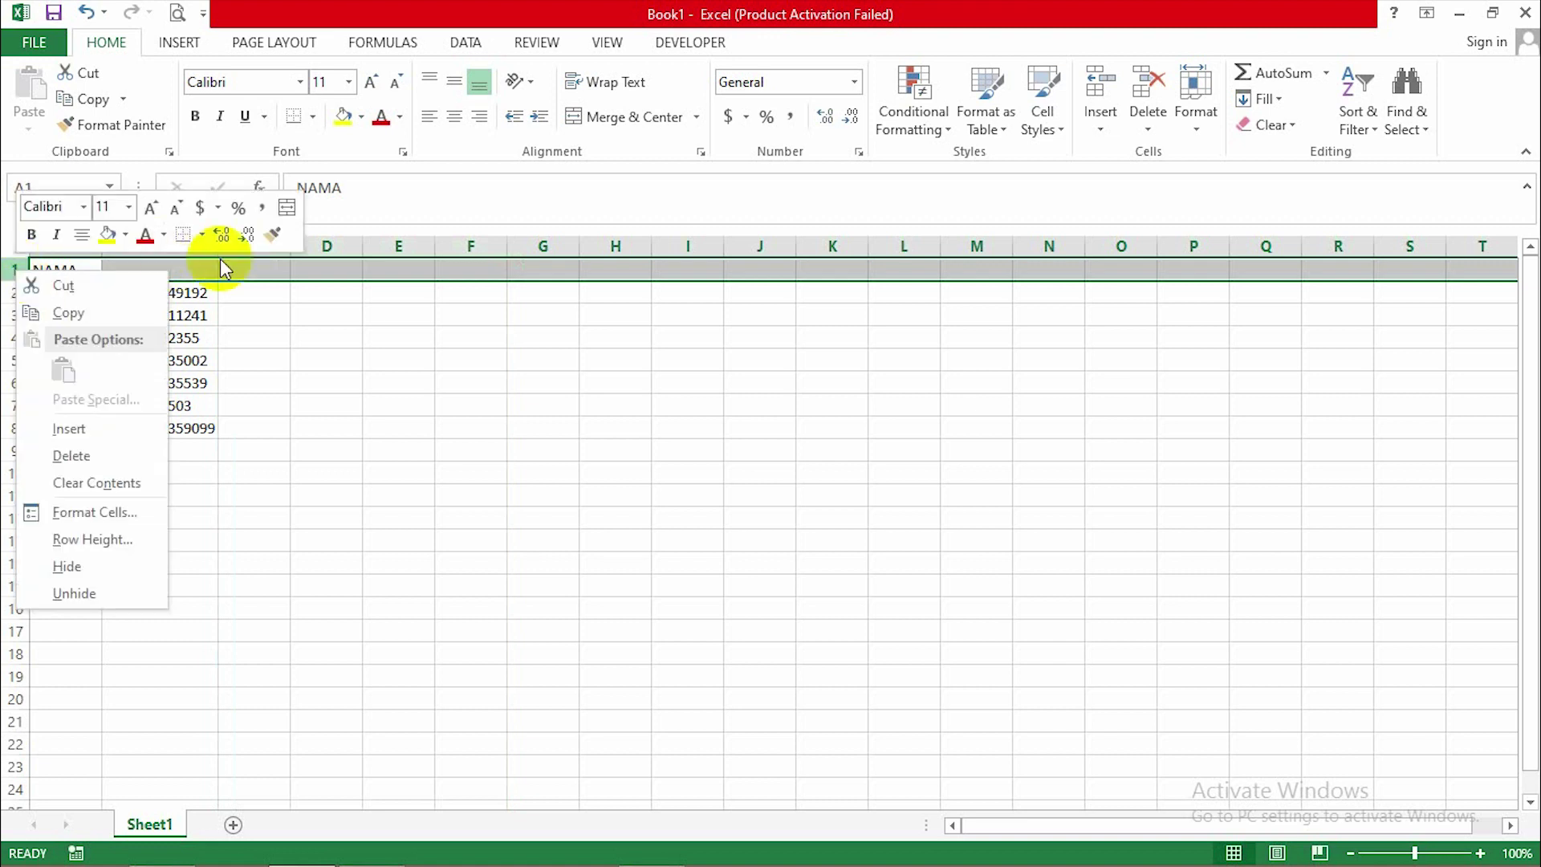
click(99, 456)
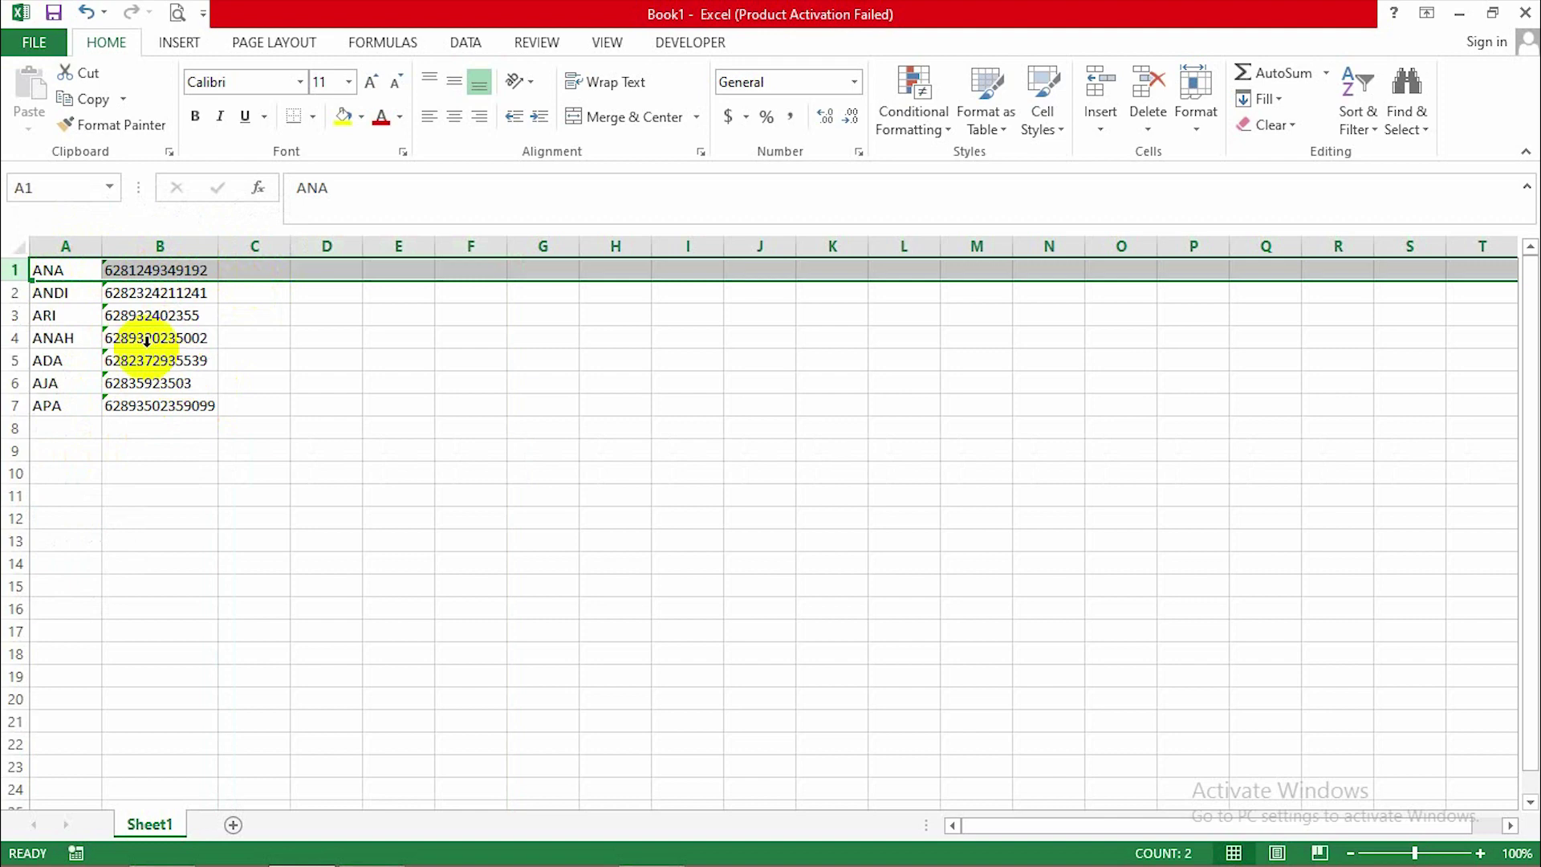
Save the workbook in the Downloads folder as DATA 1 in CSV (Comma delimited) format, keeping that format
click(34, 42)
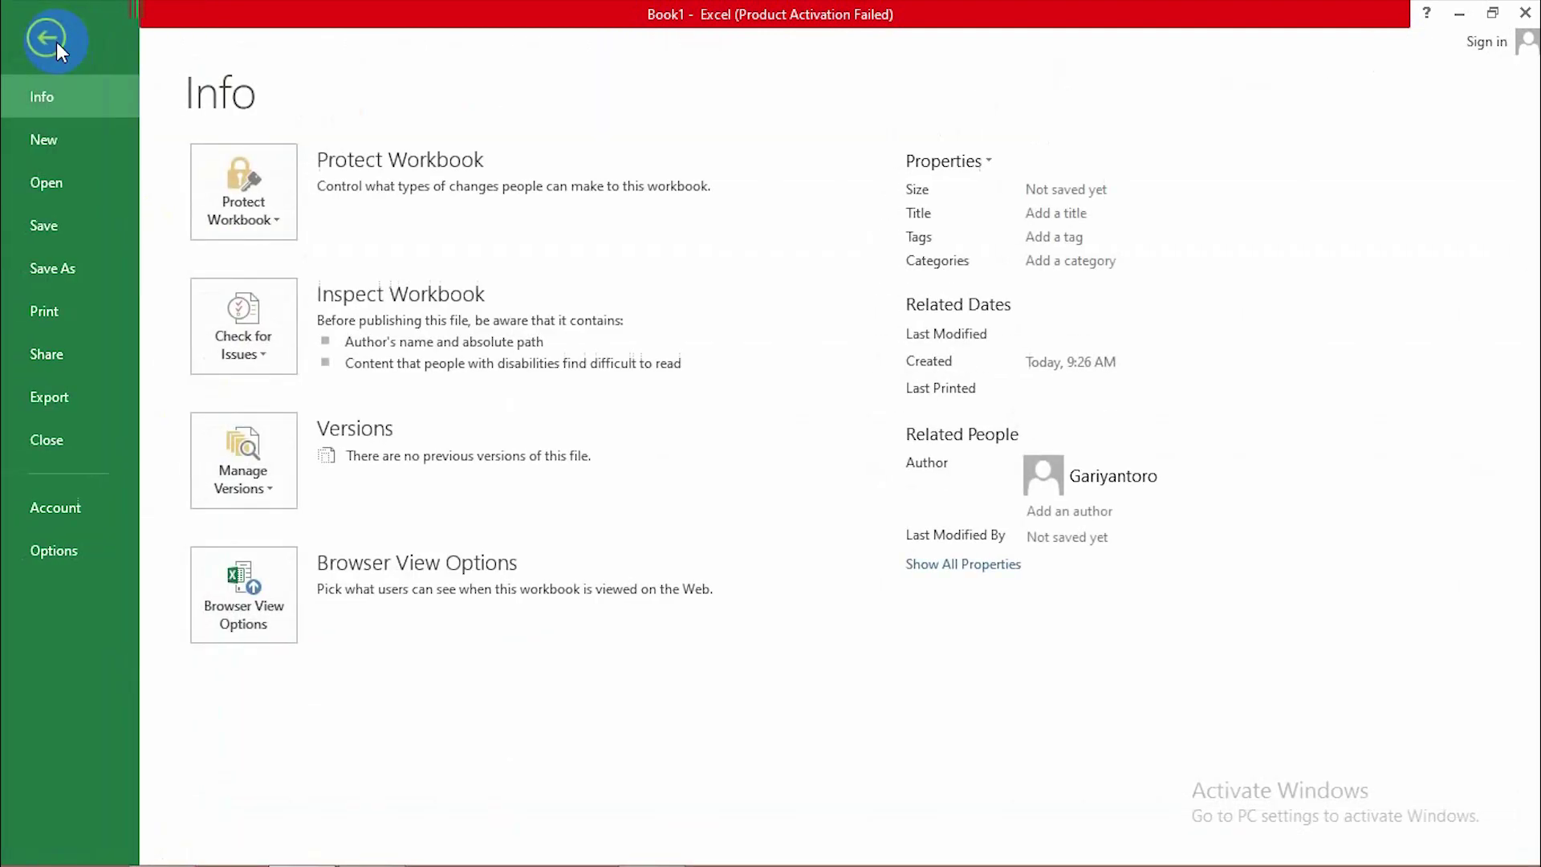
click(45, 267)
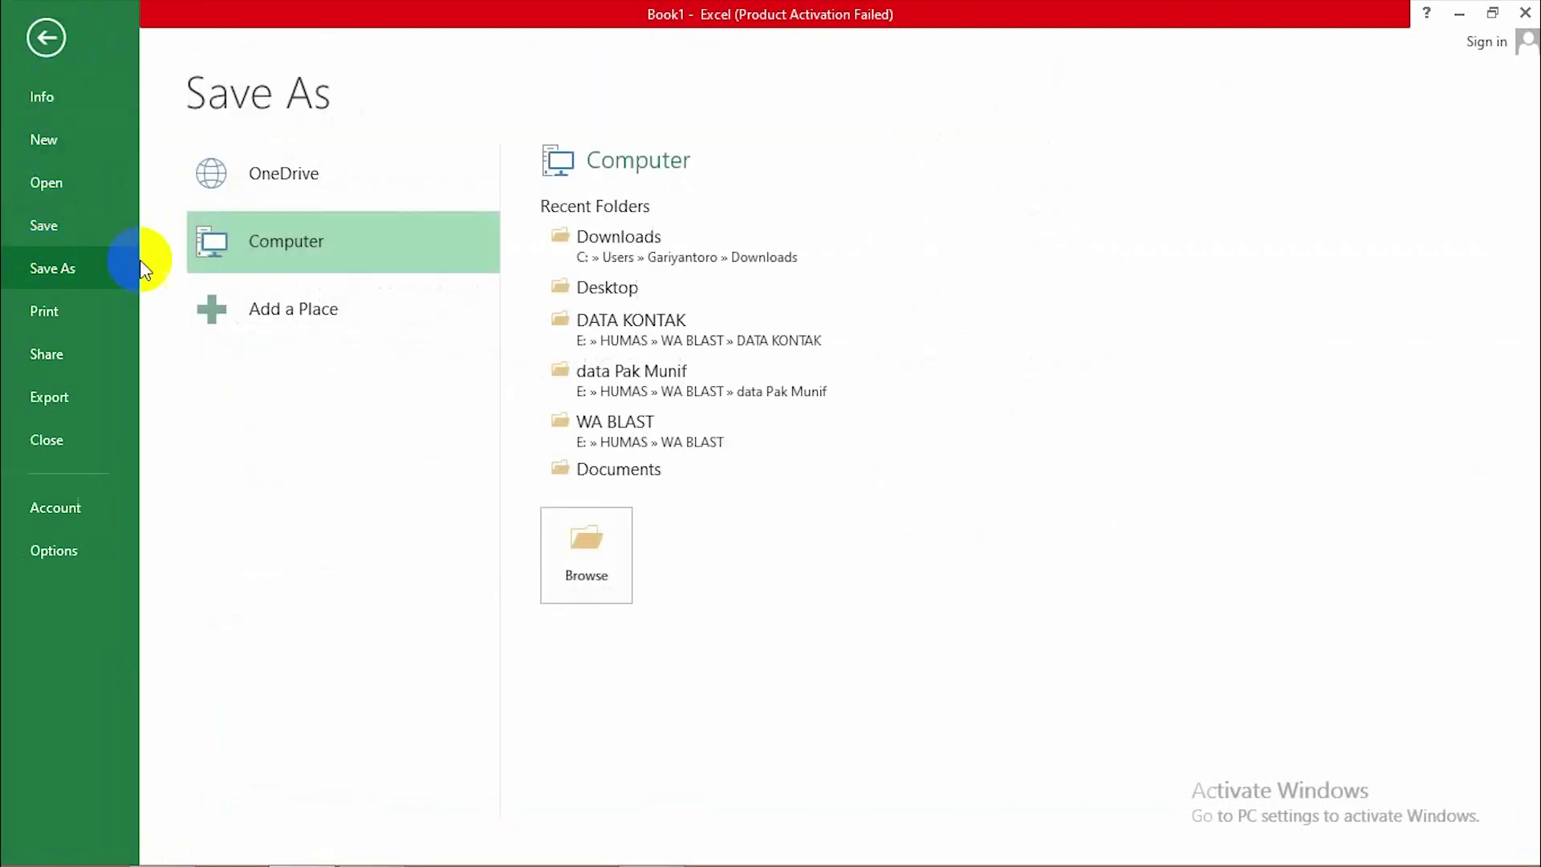
click(705, 244)
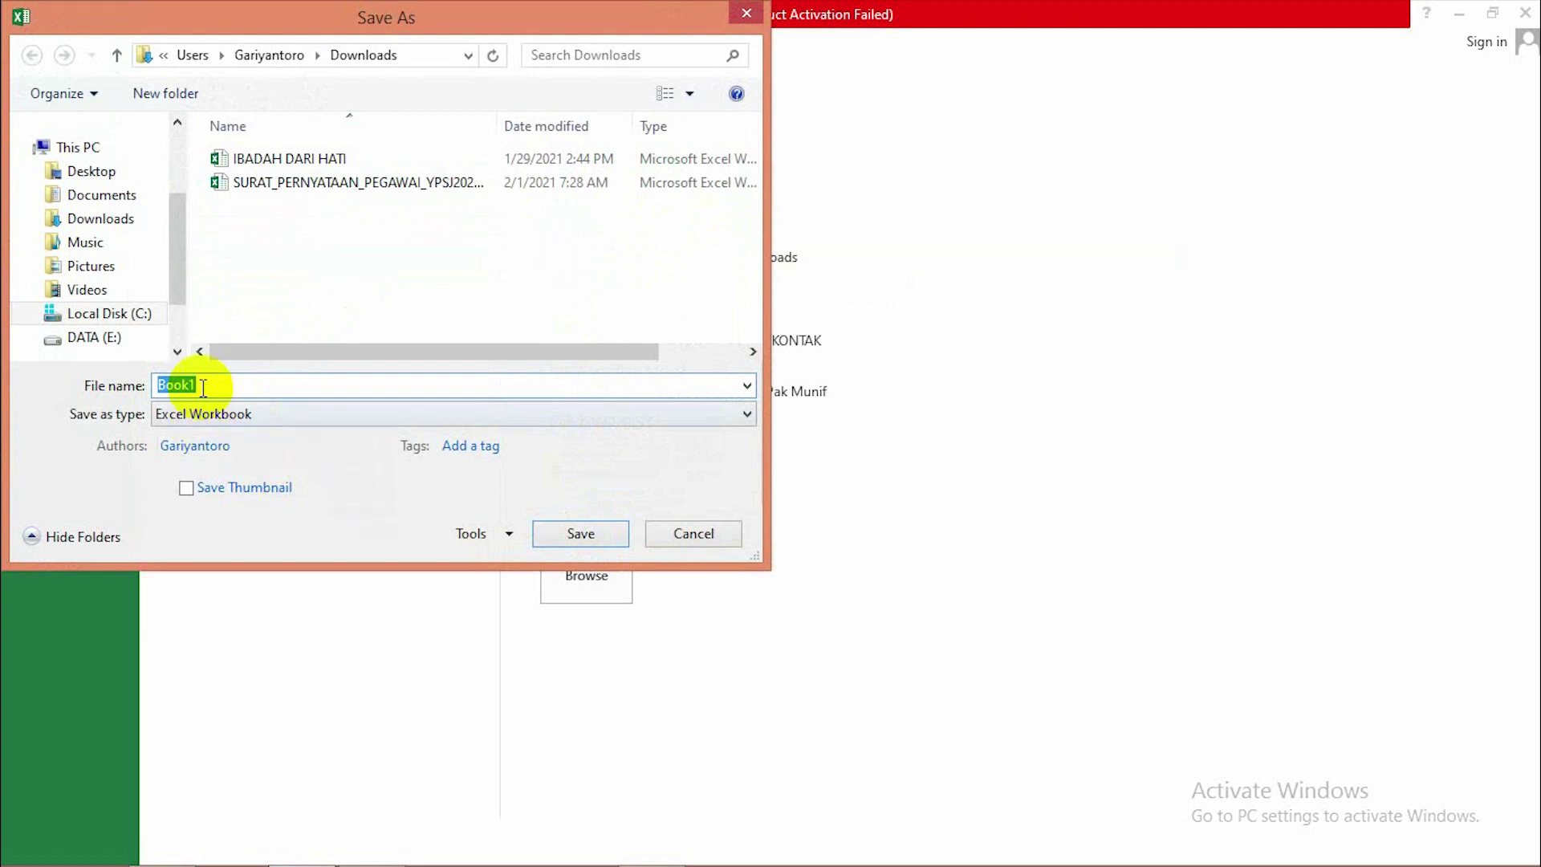
text(DATA 1)
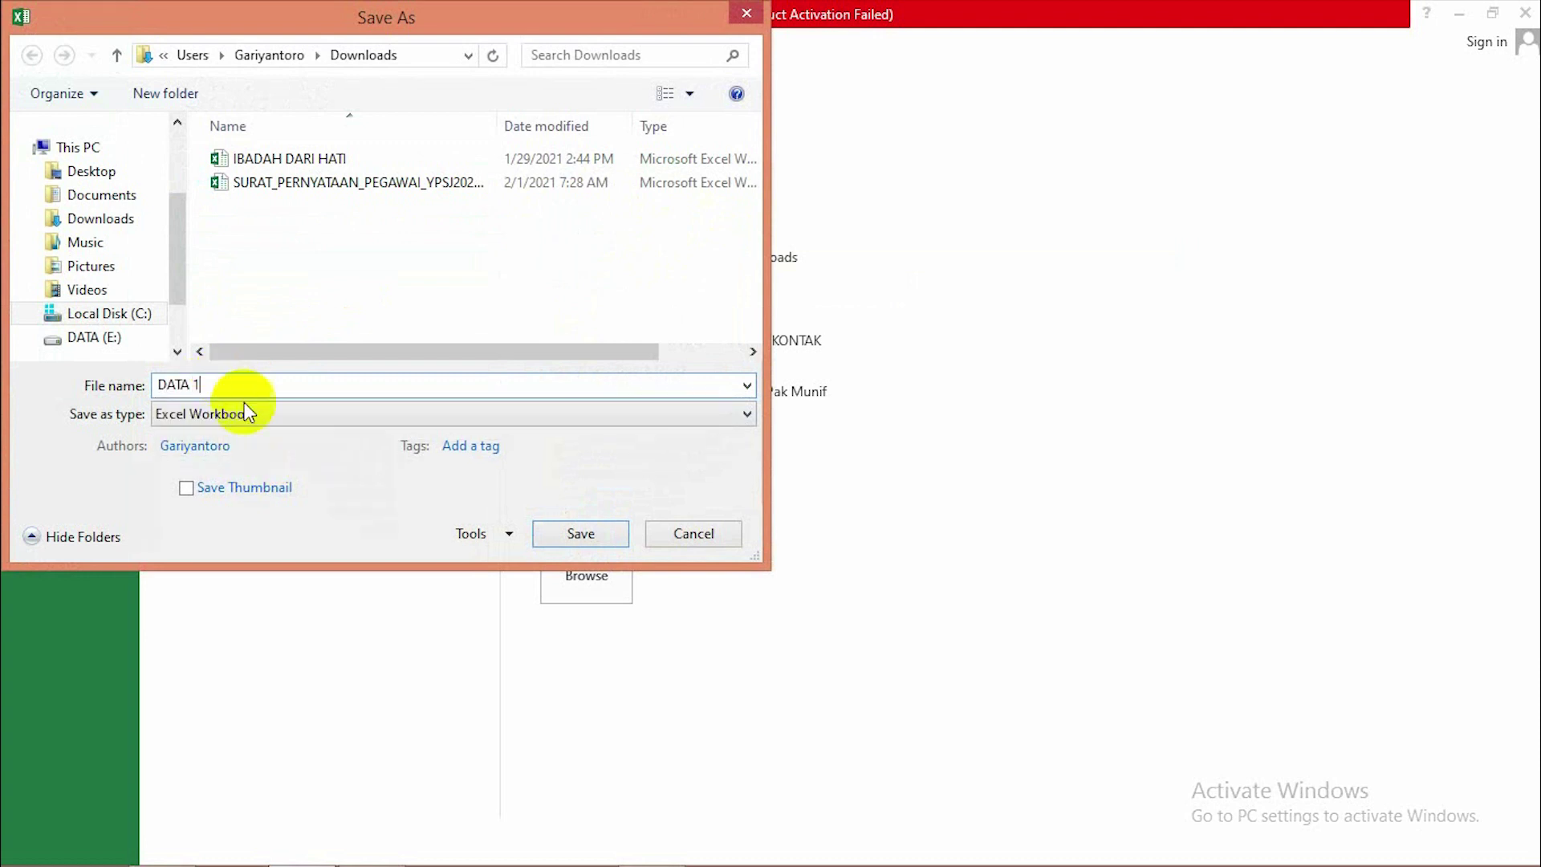
click(253, 409)
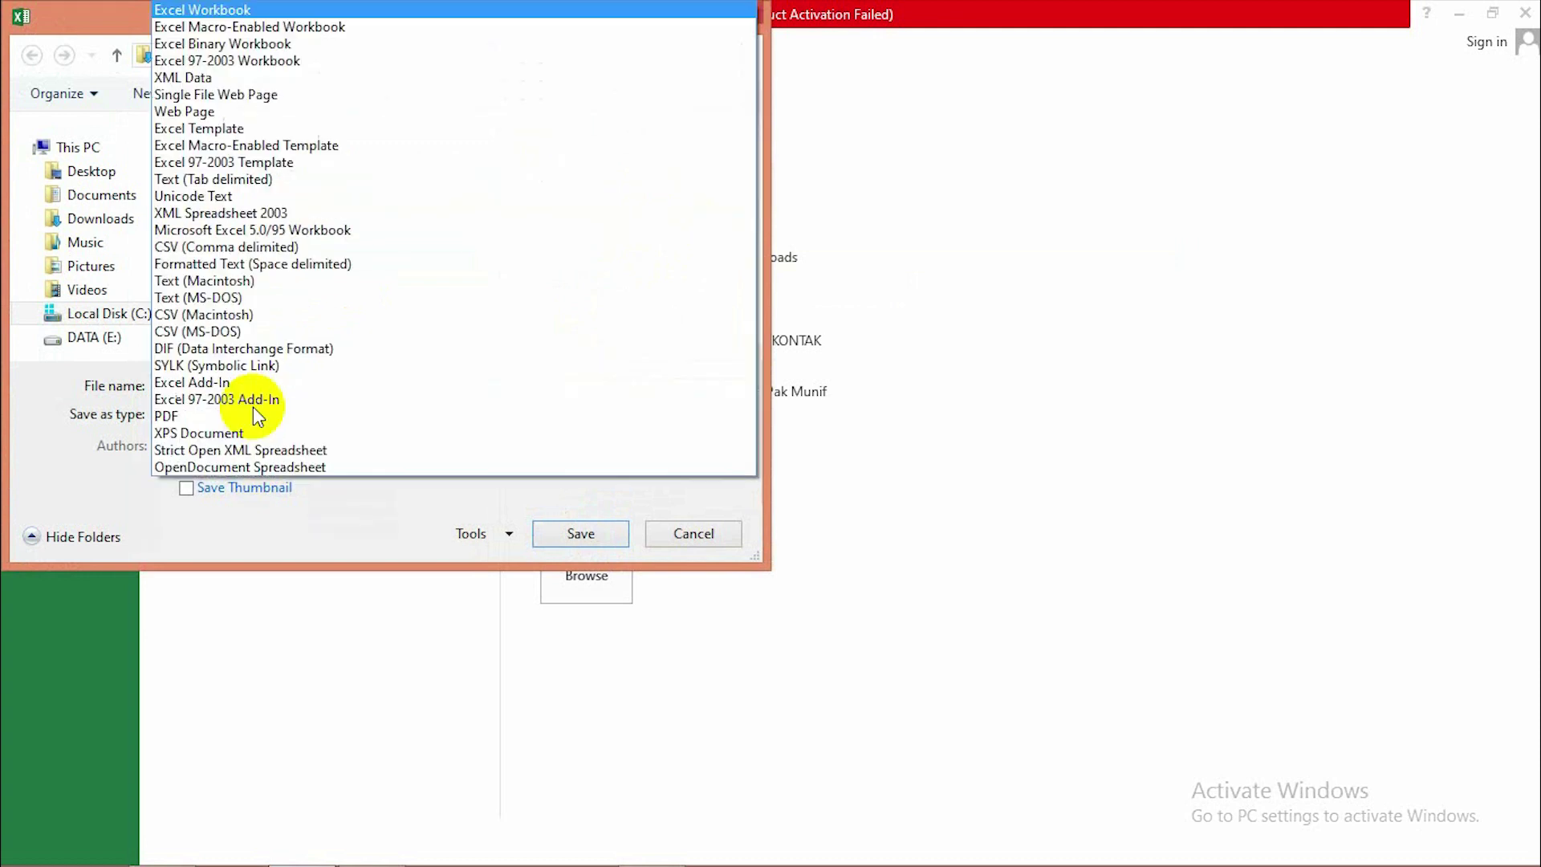
click(238, 248)
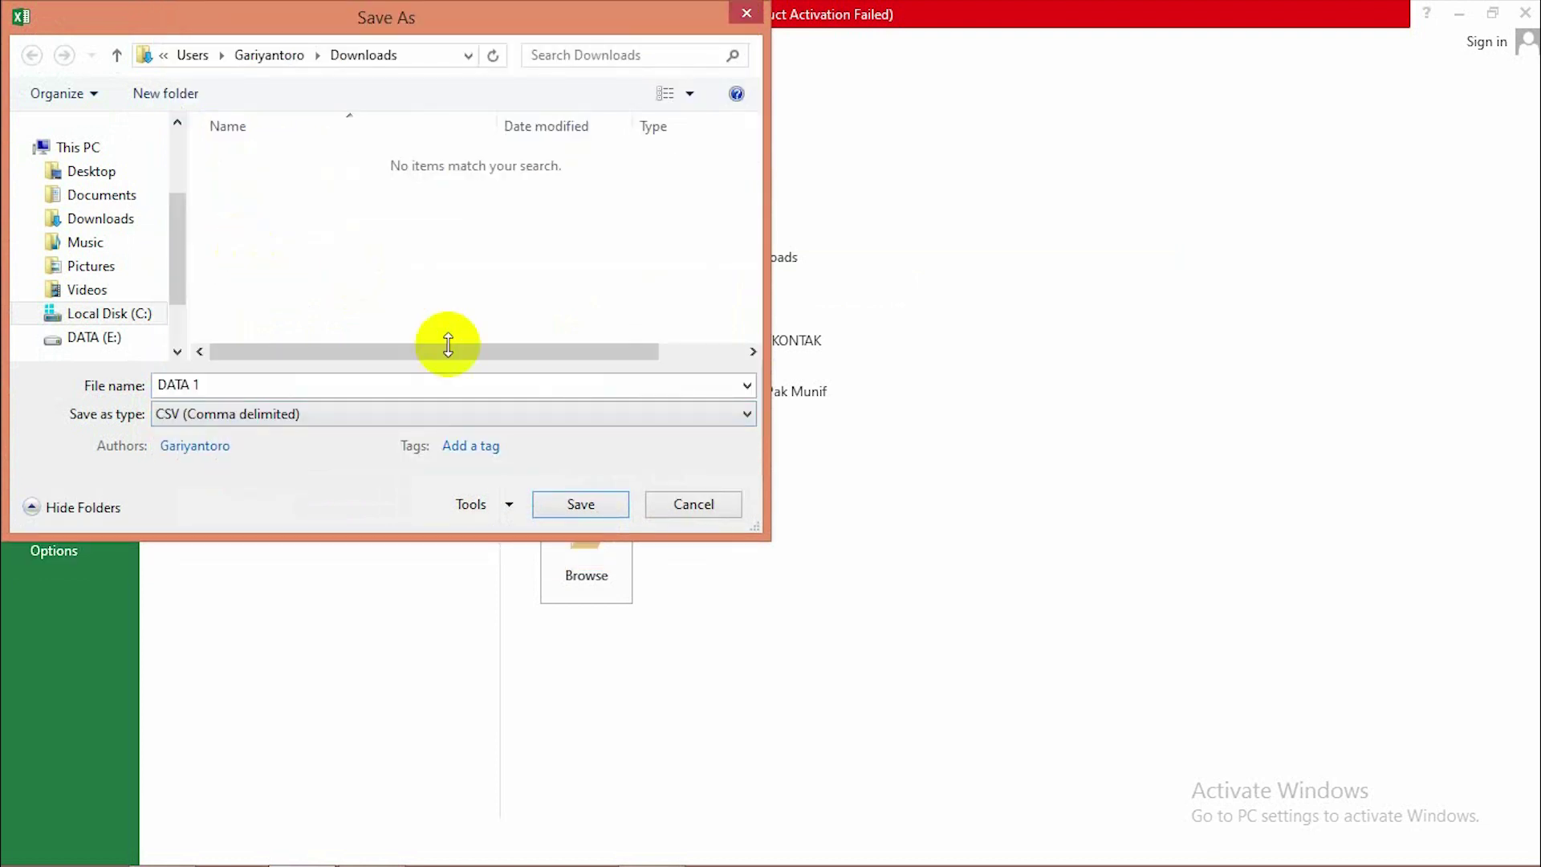
click(579, 505)
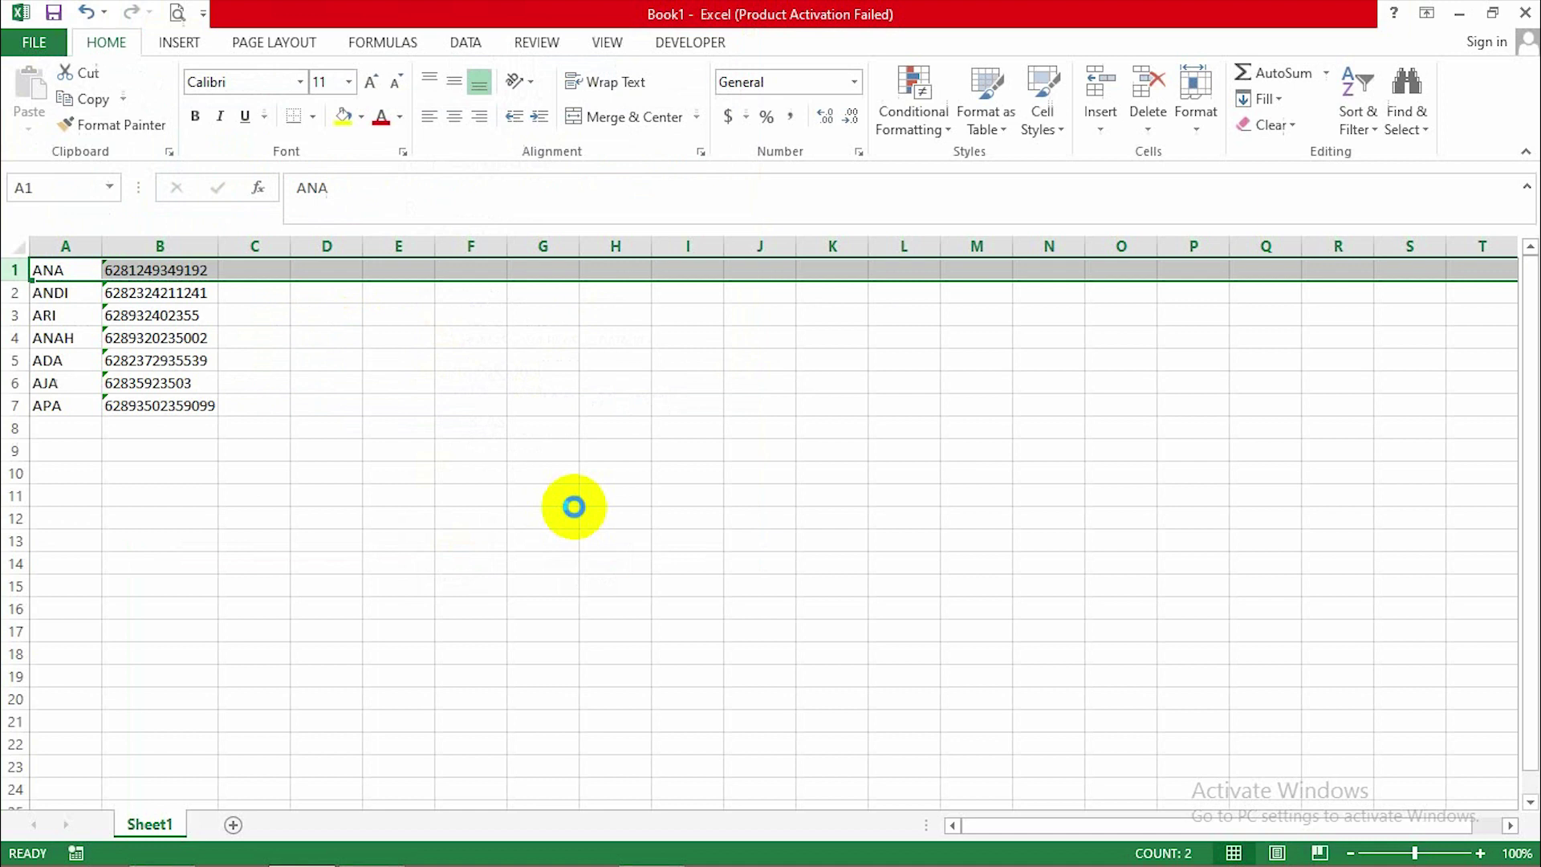
click(660, 507)
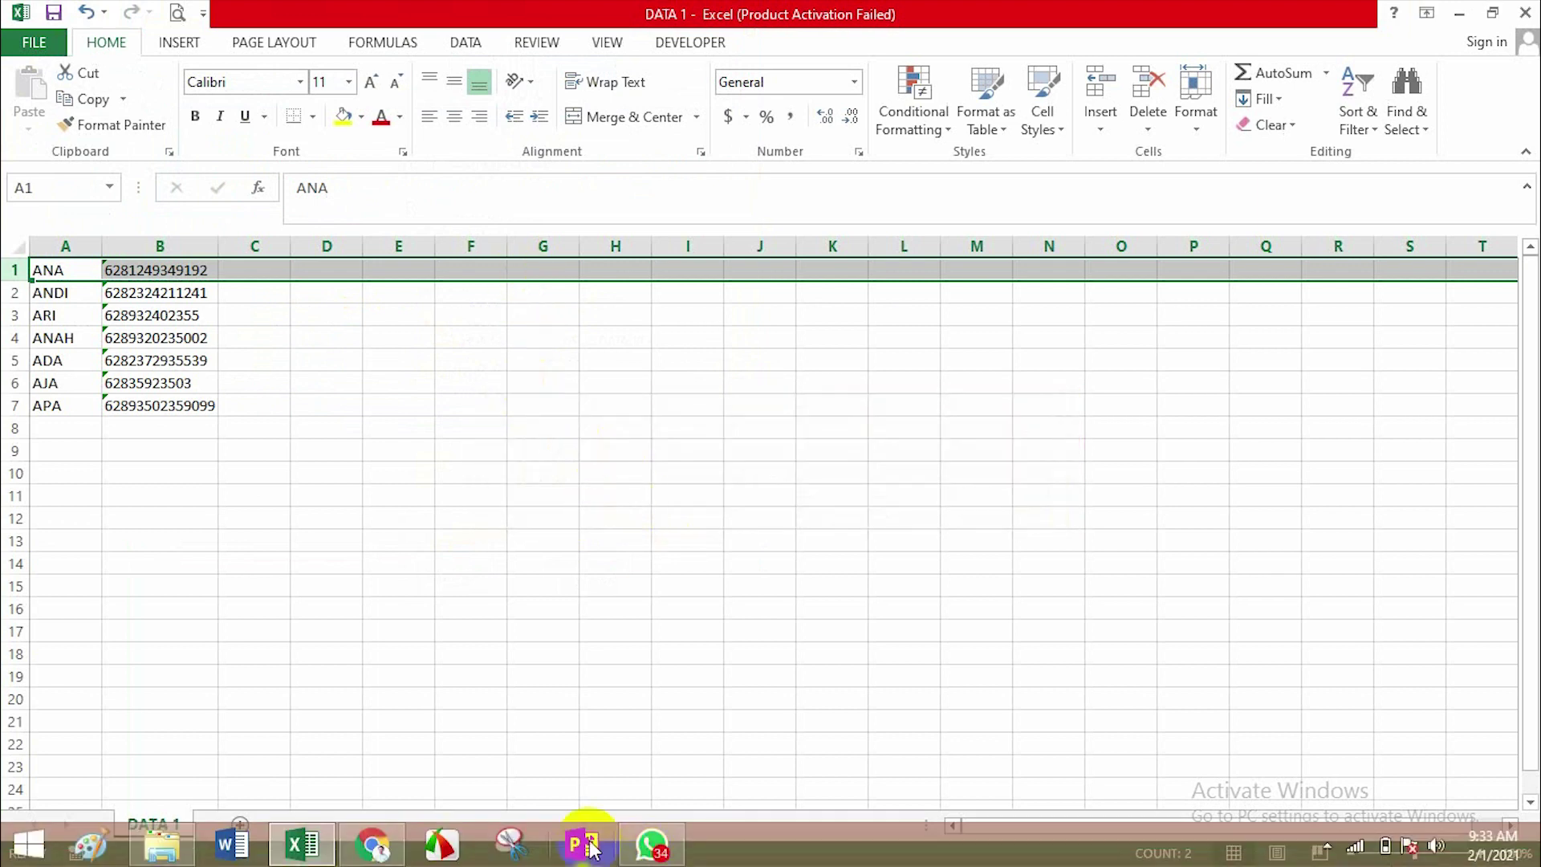
Switch to WhatsApp Web in Chrome and upload the DATA 1 CSV from Downloads into the WhatsWeb extension's numbers list
click(373, 842)
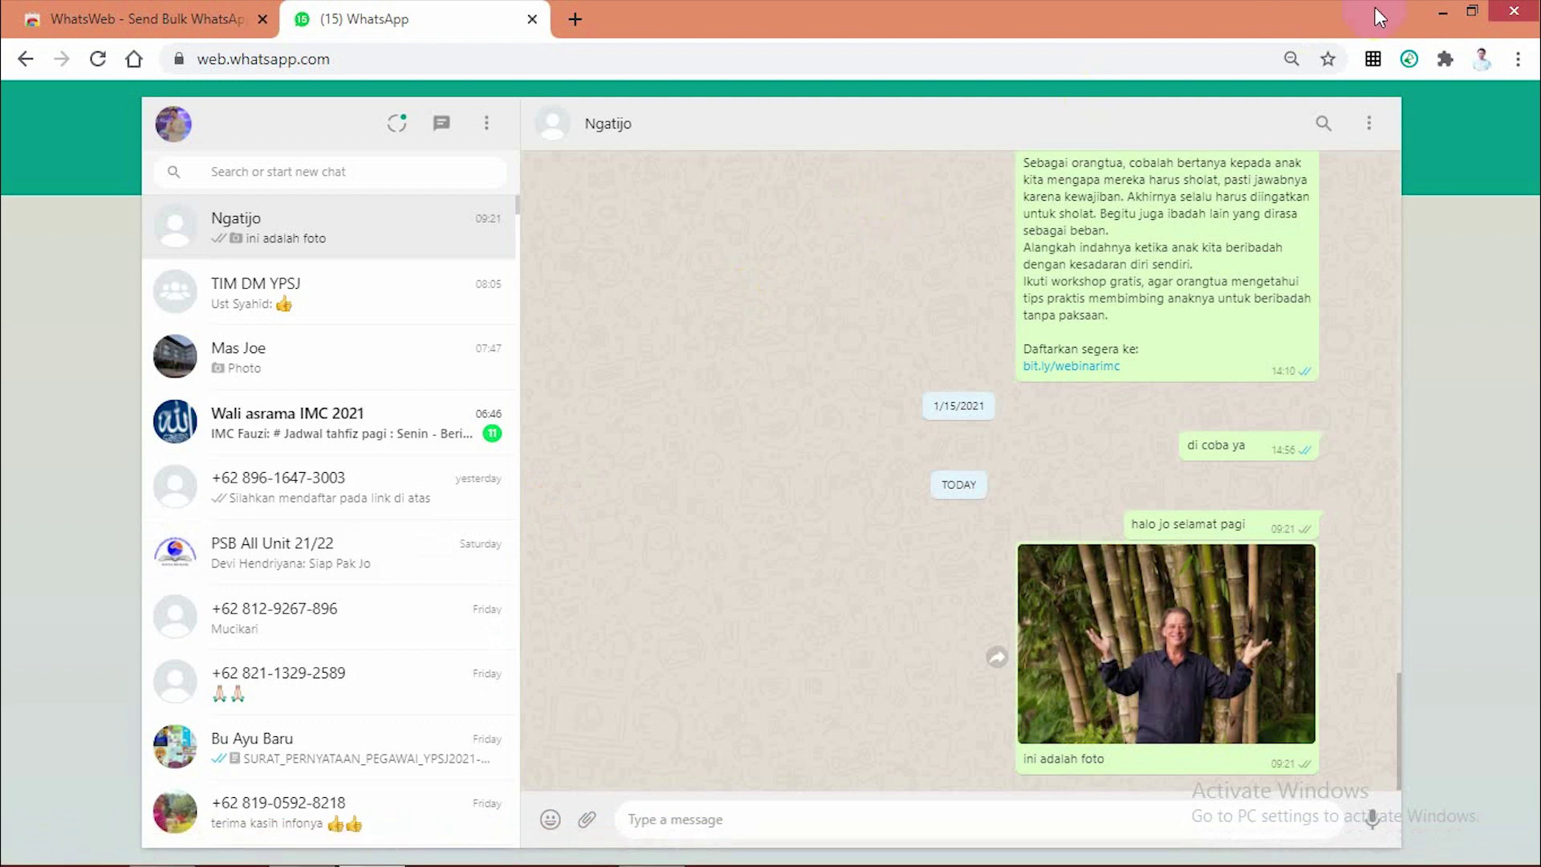
click(1411, 60)
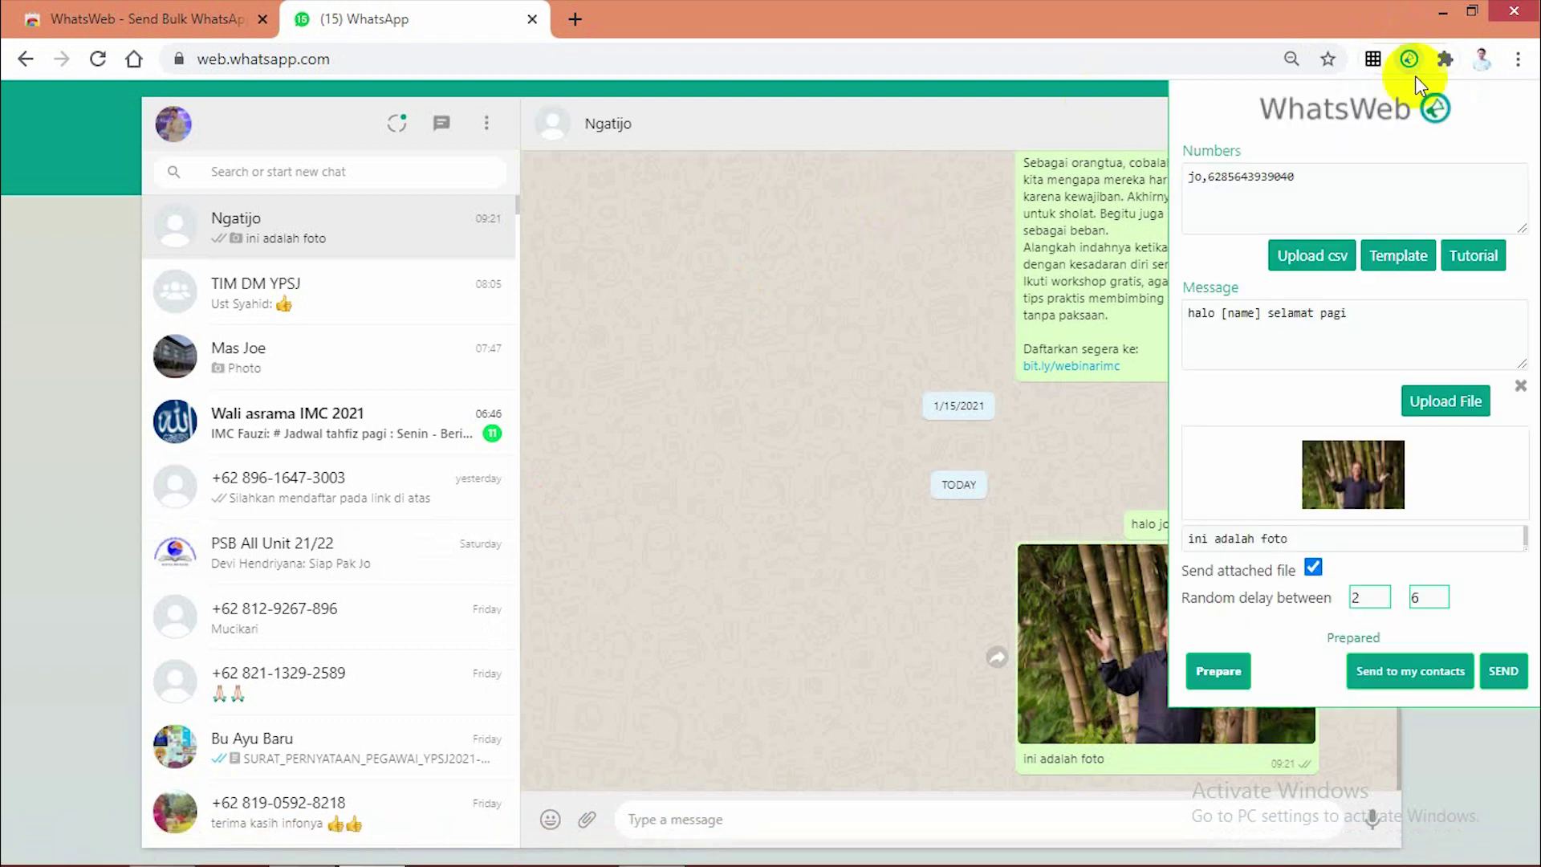
click(1328, 254)
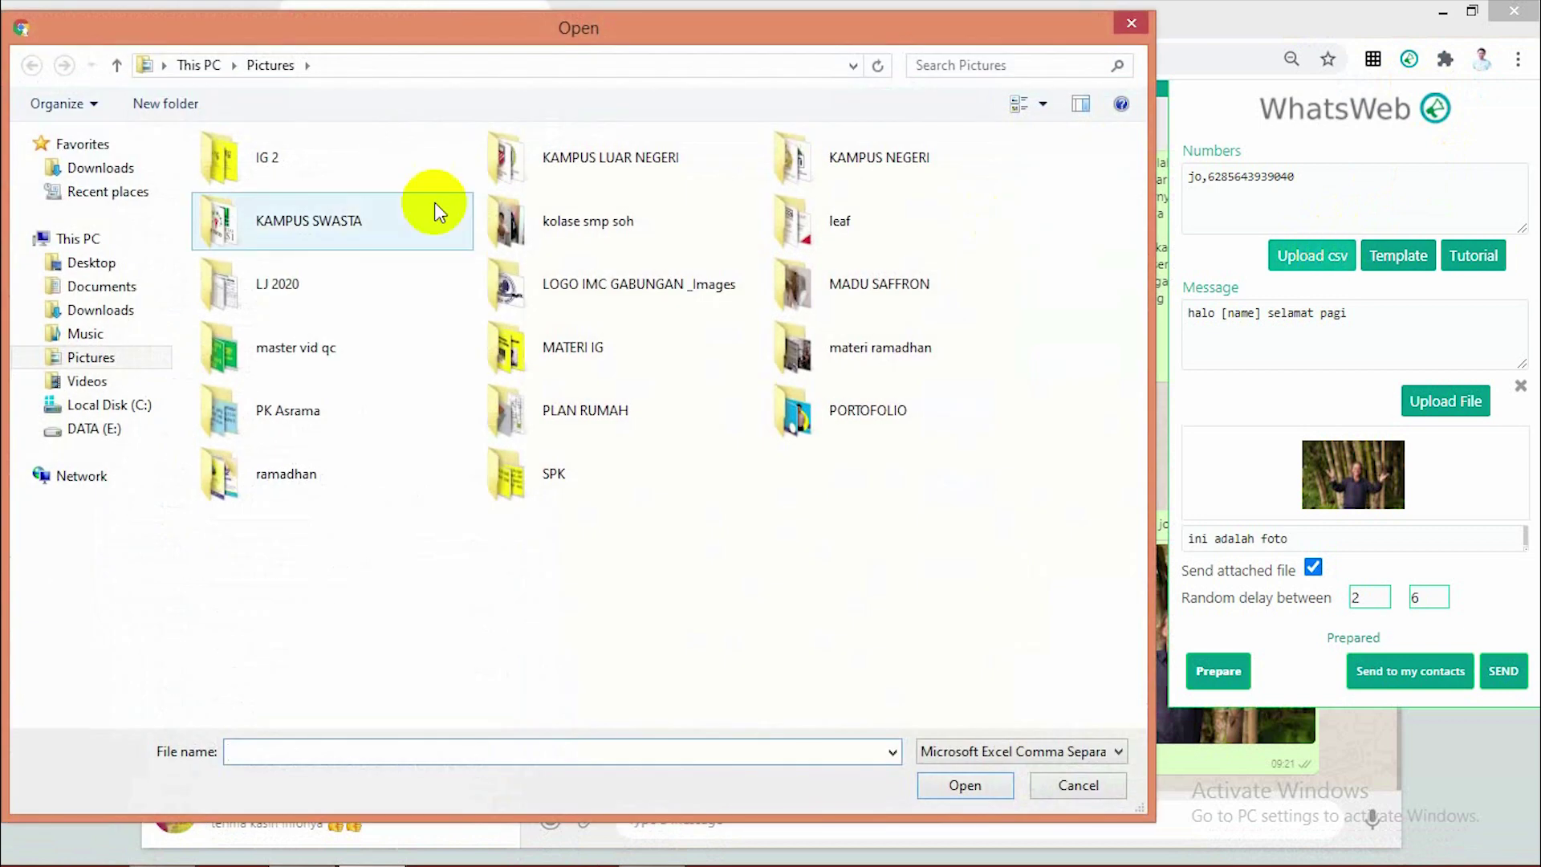
click(138, 166)
click(345, 172)
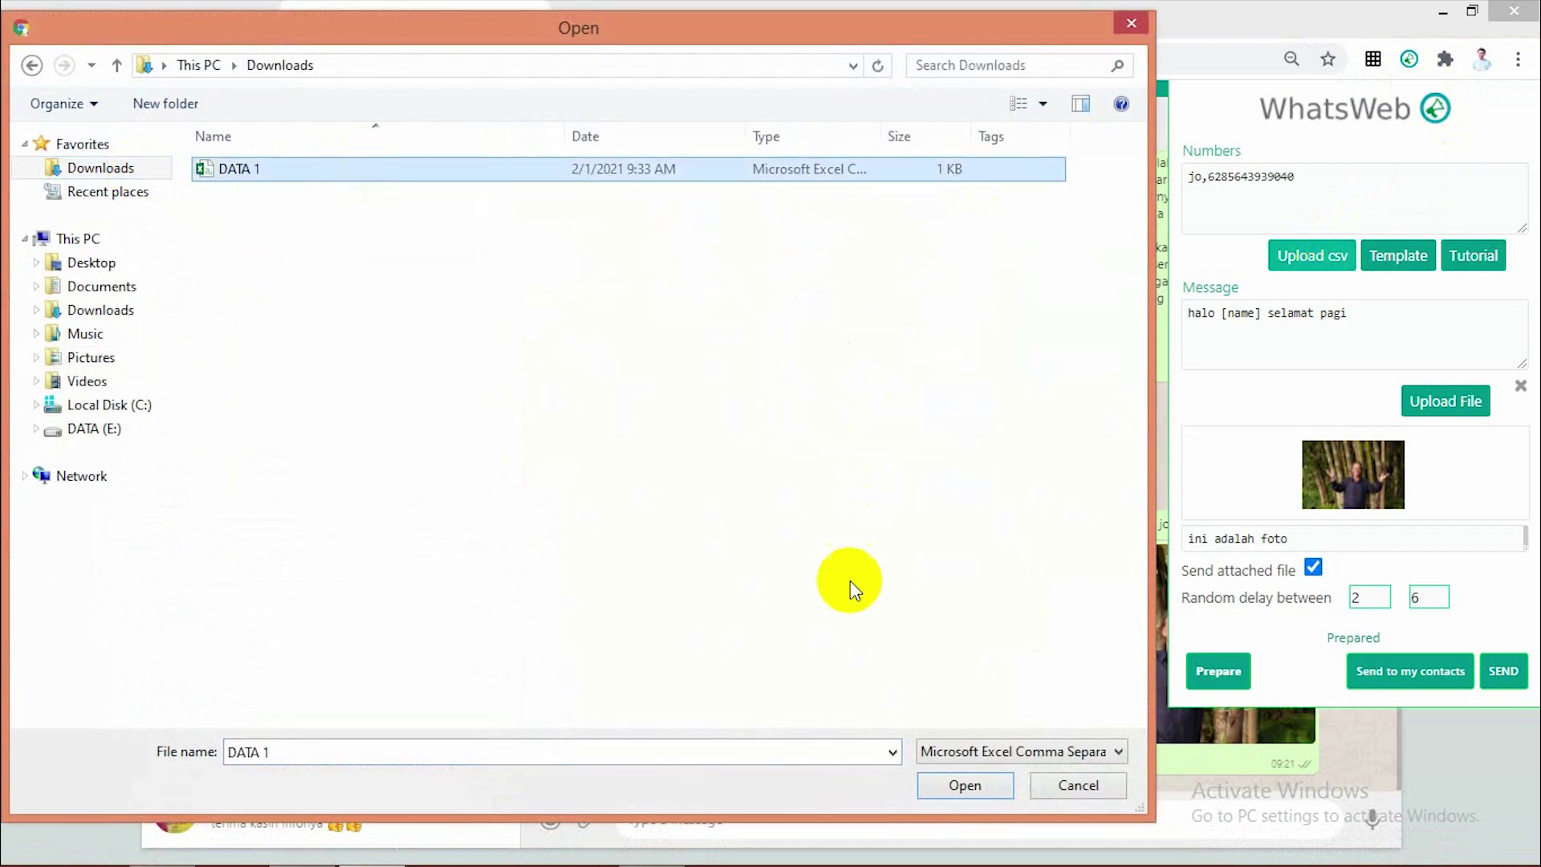
click(963, 784)
Review the imported names and phone numbers in WhatsWeb from the first to the last entry and close the extension
scroll(1250, 196, down, 2)
scroll(1245, 198, up, 2)
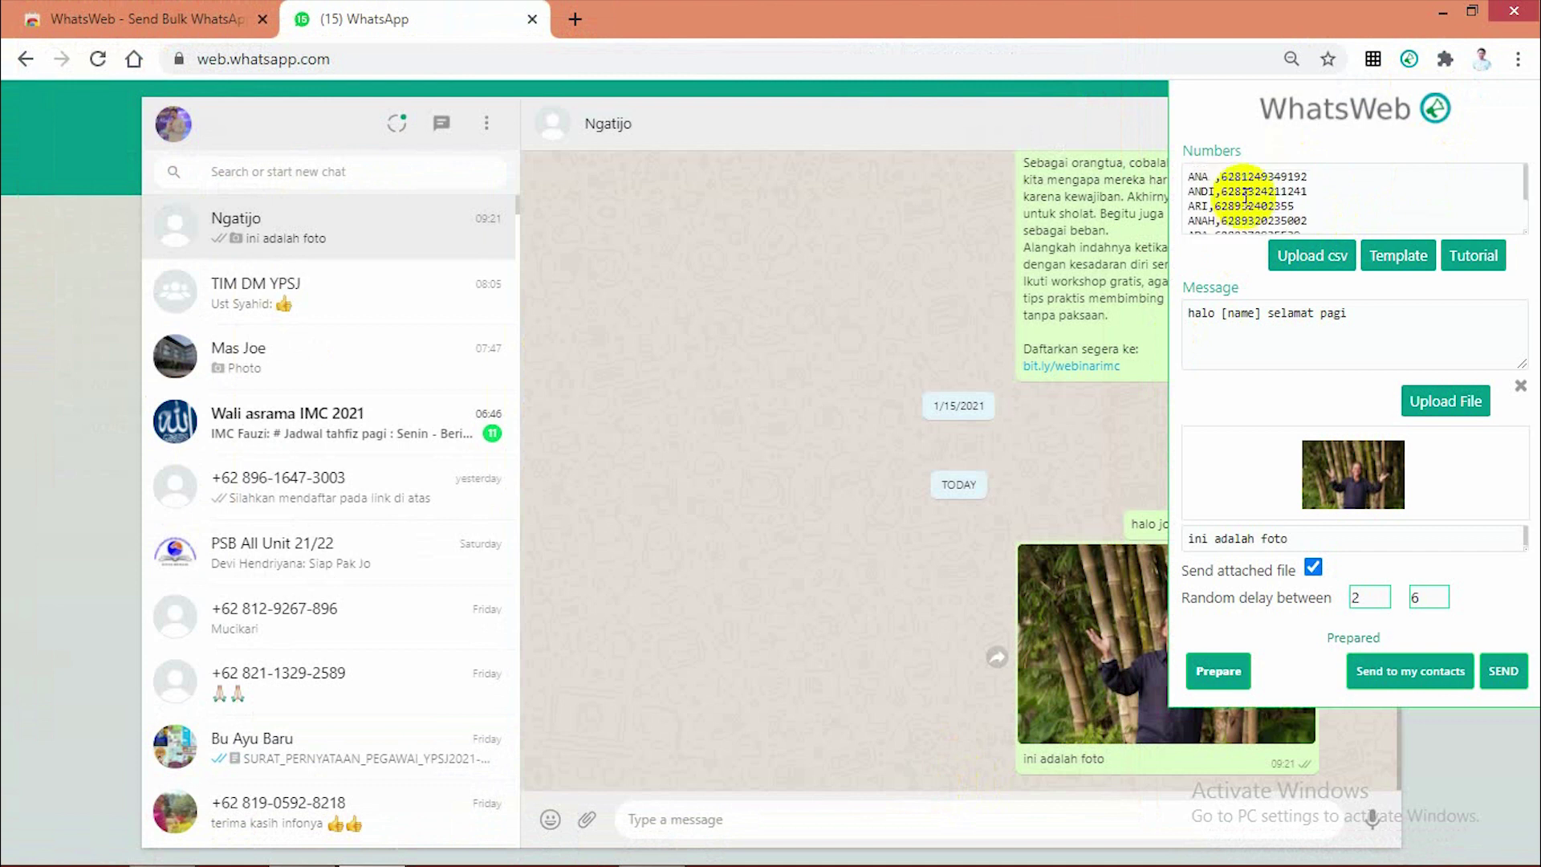
scroll(1245, 196, down, 2)
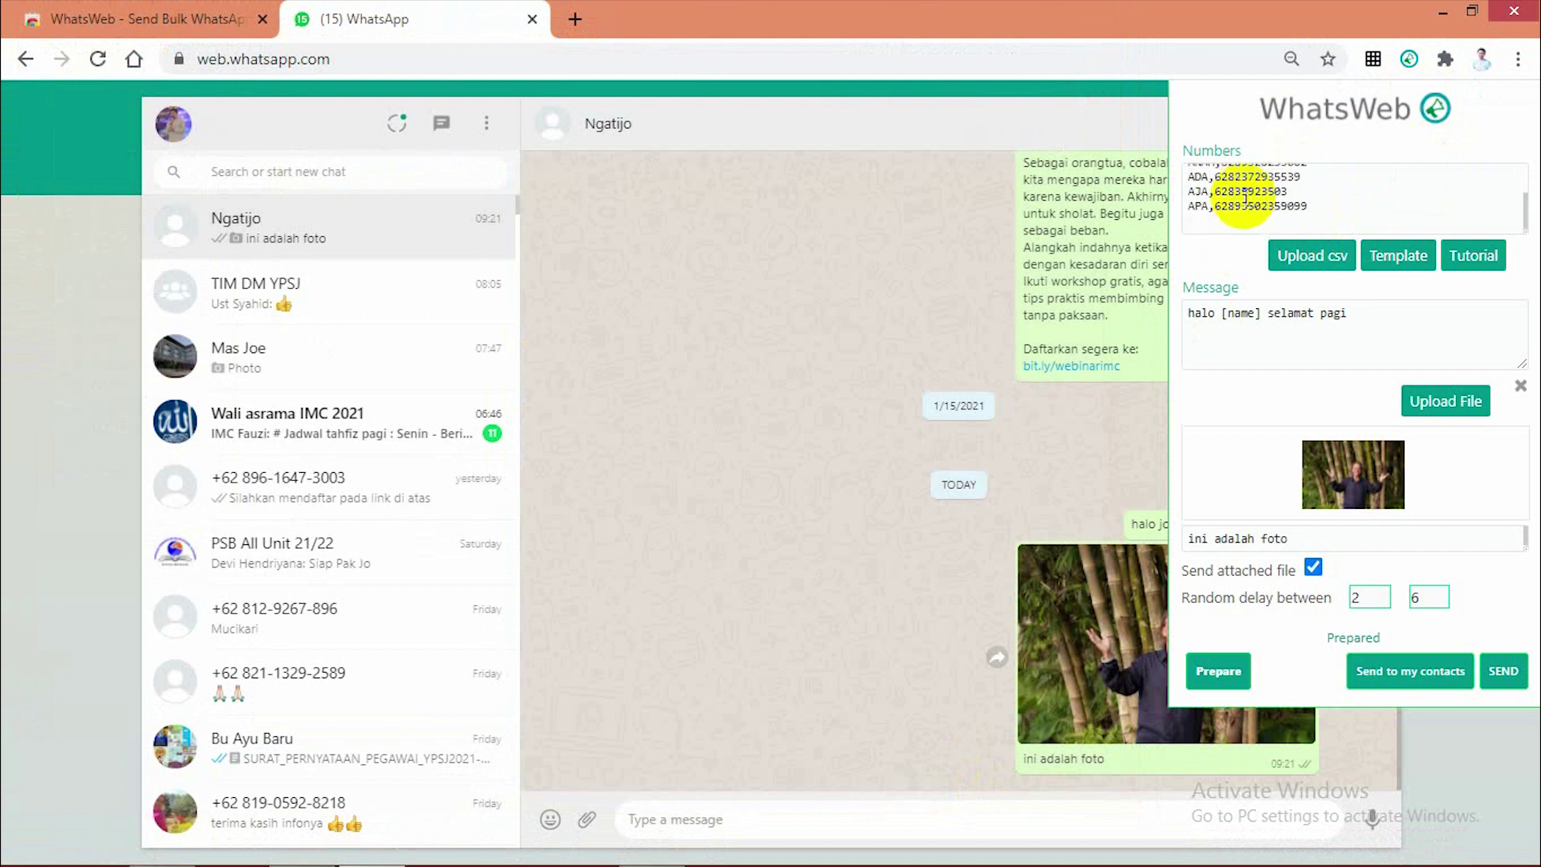
scroll(1252, 199, up, 3)
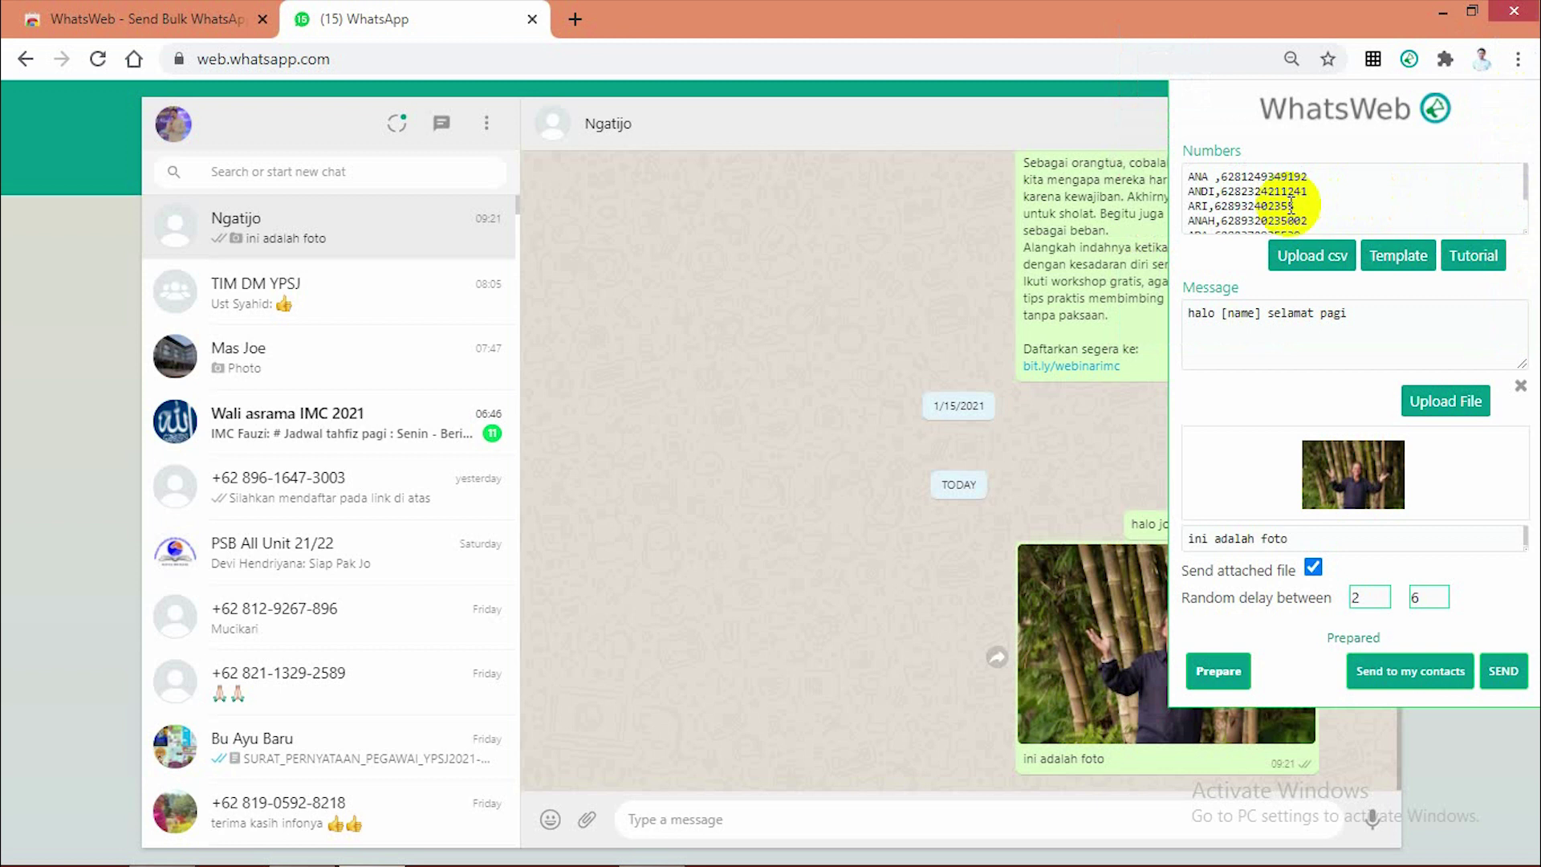
scroll(1291, 205, down, 2)
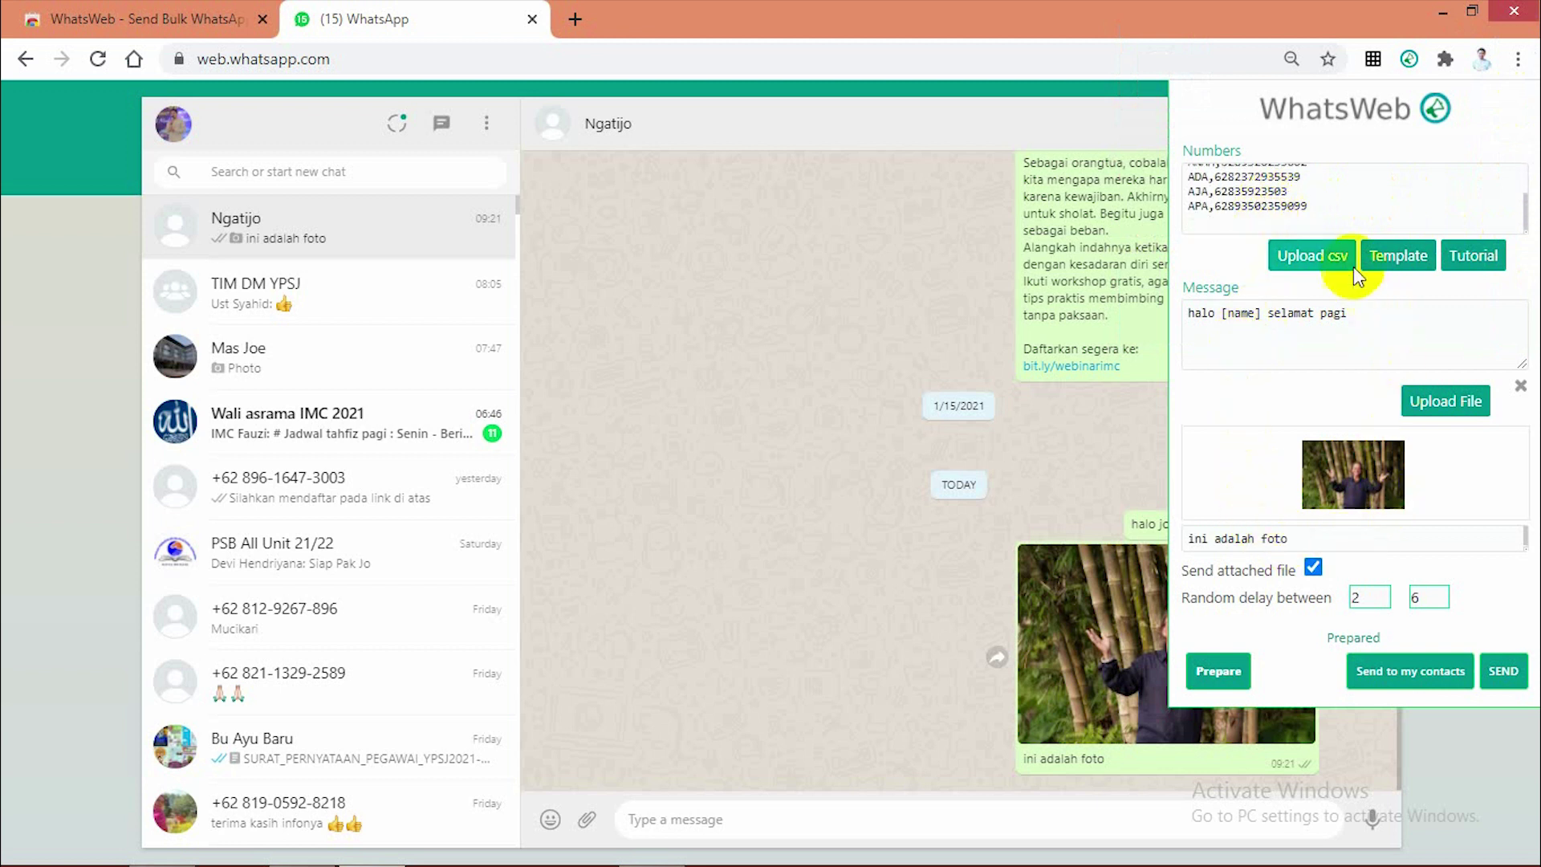
scroll(1254, 199, up, 2)
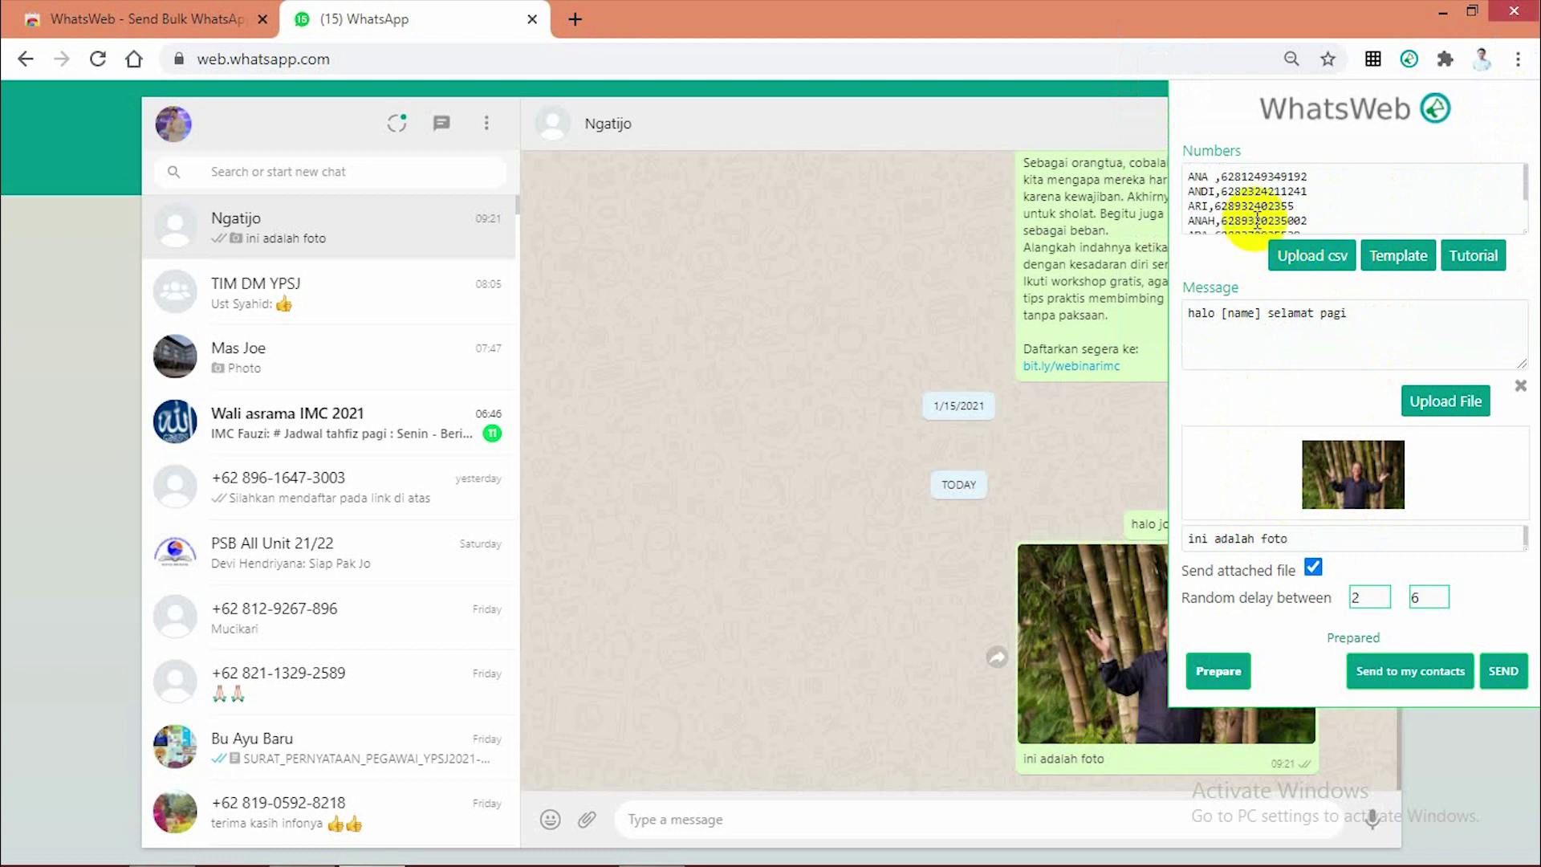
scroll(1245, 183, down, 2)
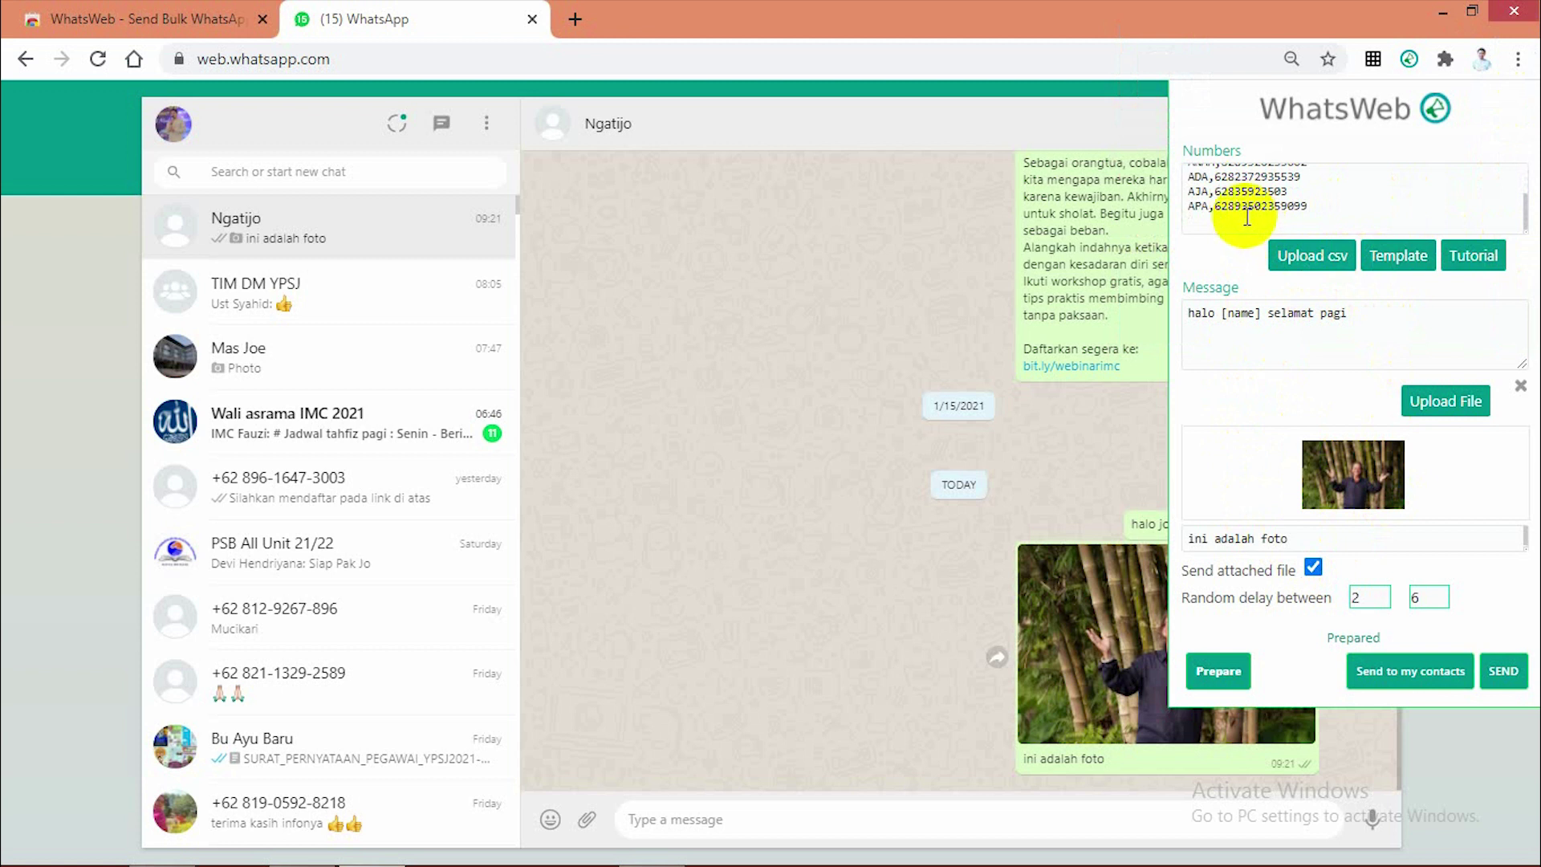
key(Escape)
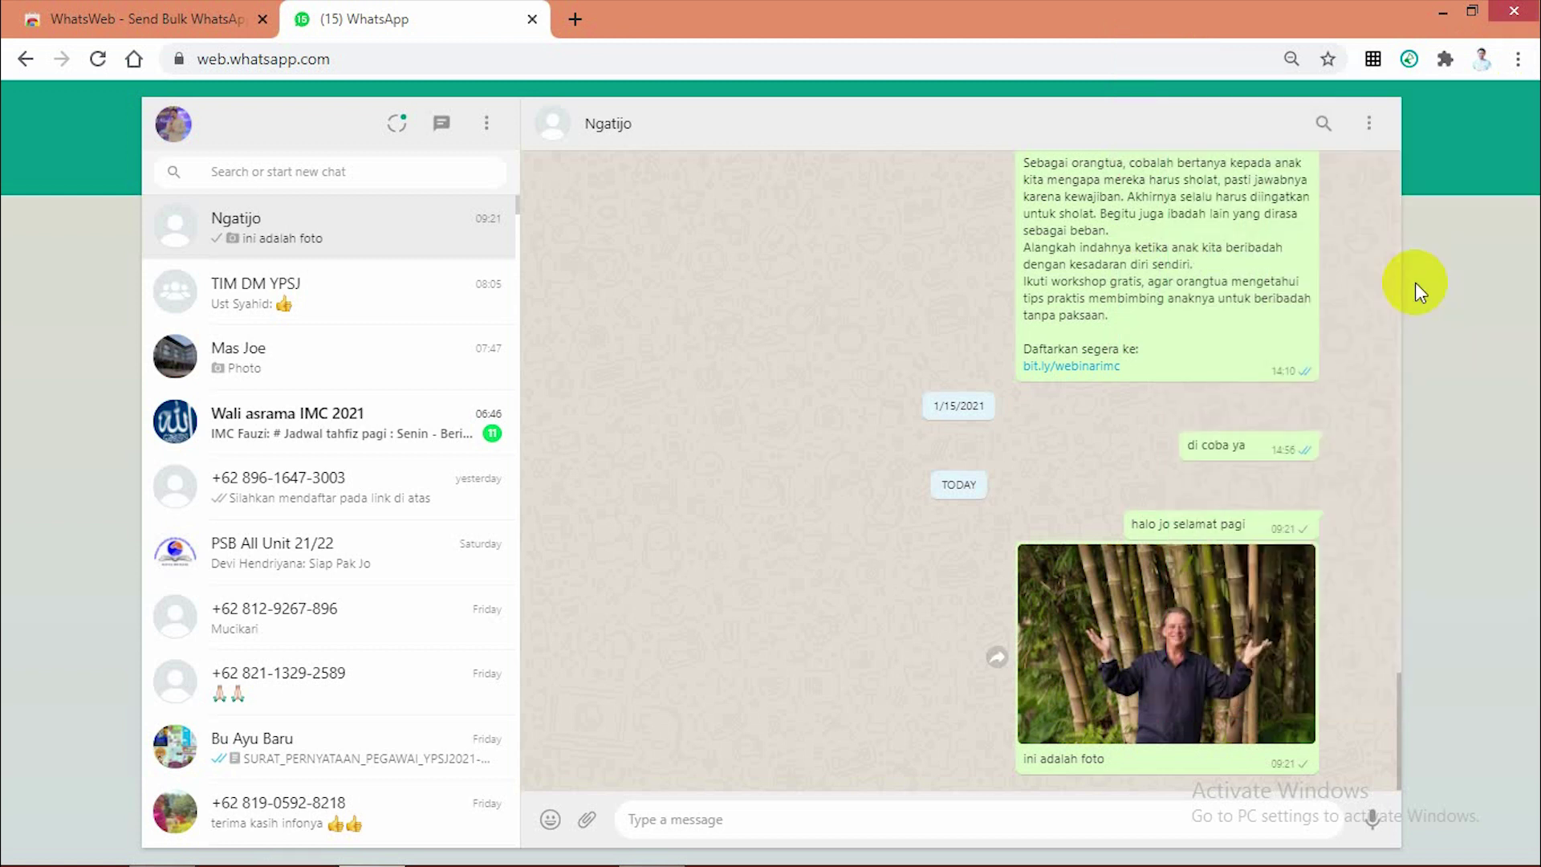